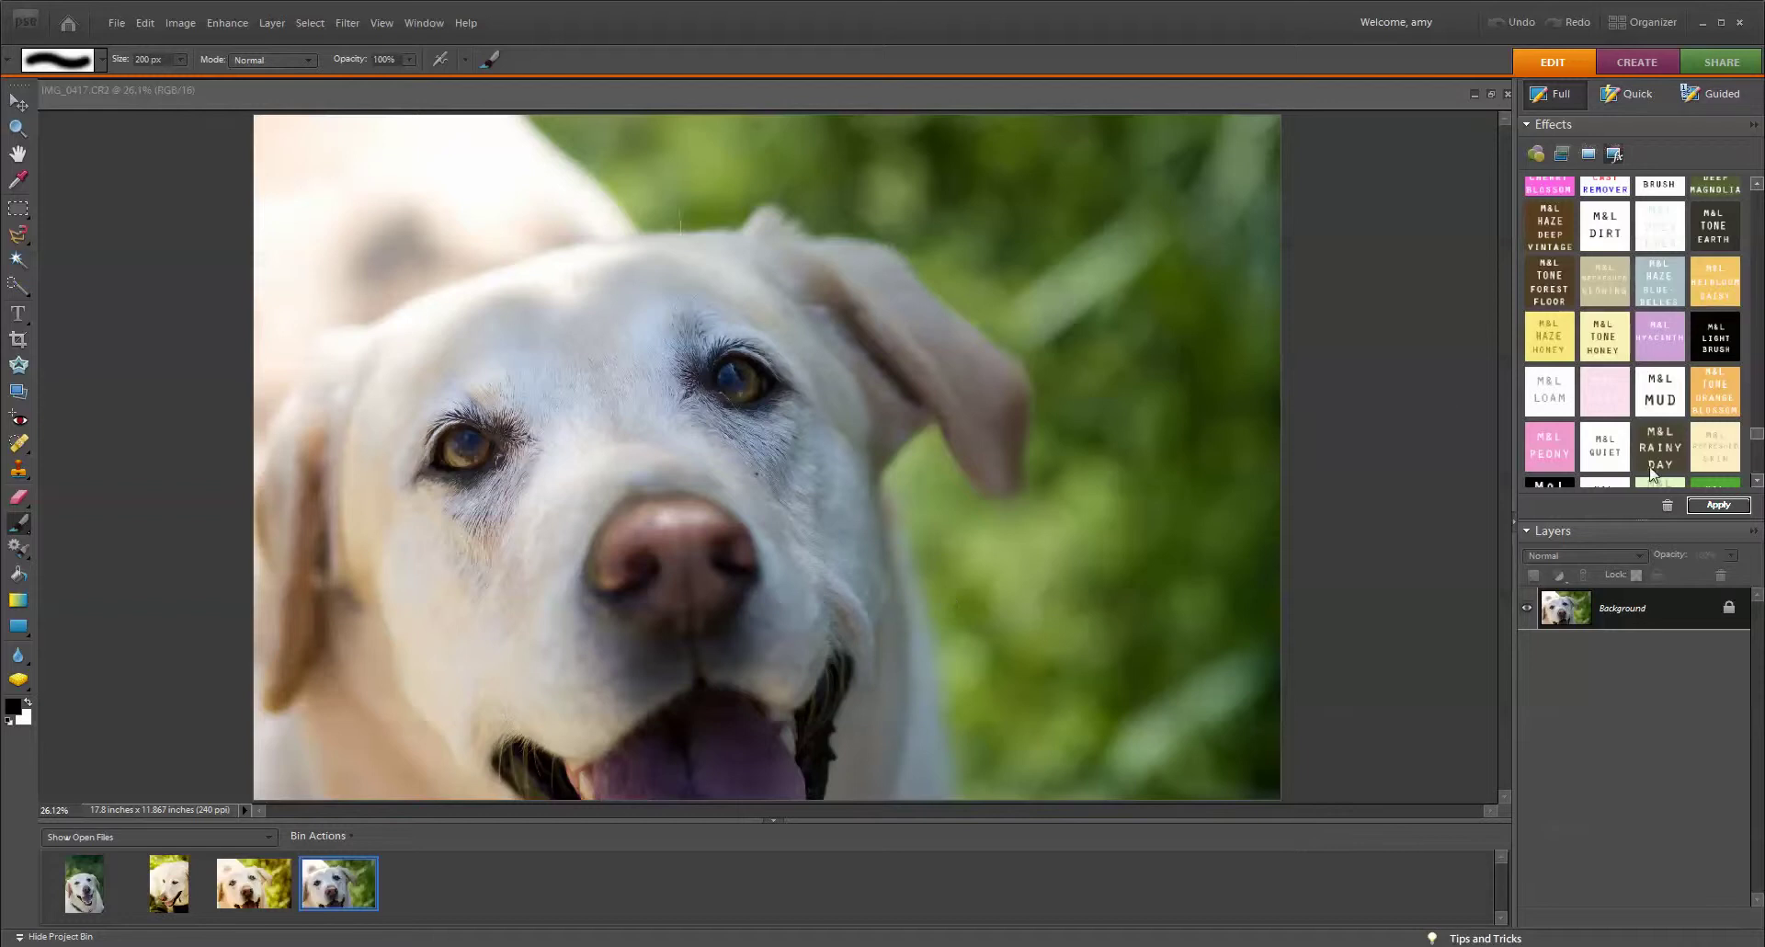
Run the M&L Verdant action on the dog photo, converting the image to 8-bit depth
left_click_drag(1757, 479, 1760, 484)
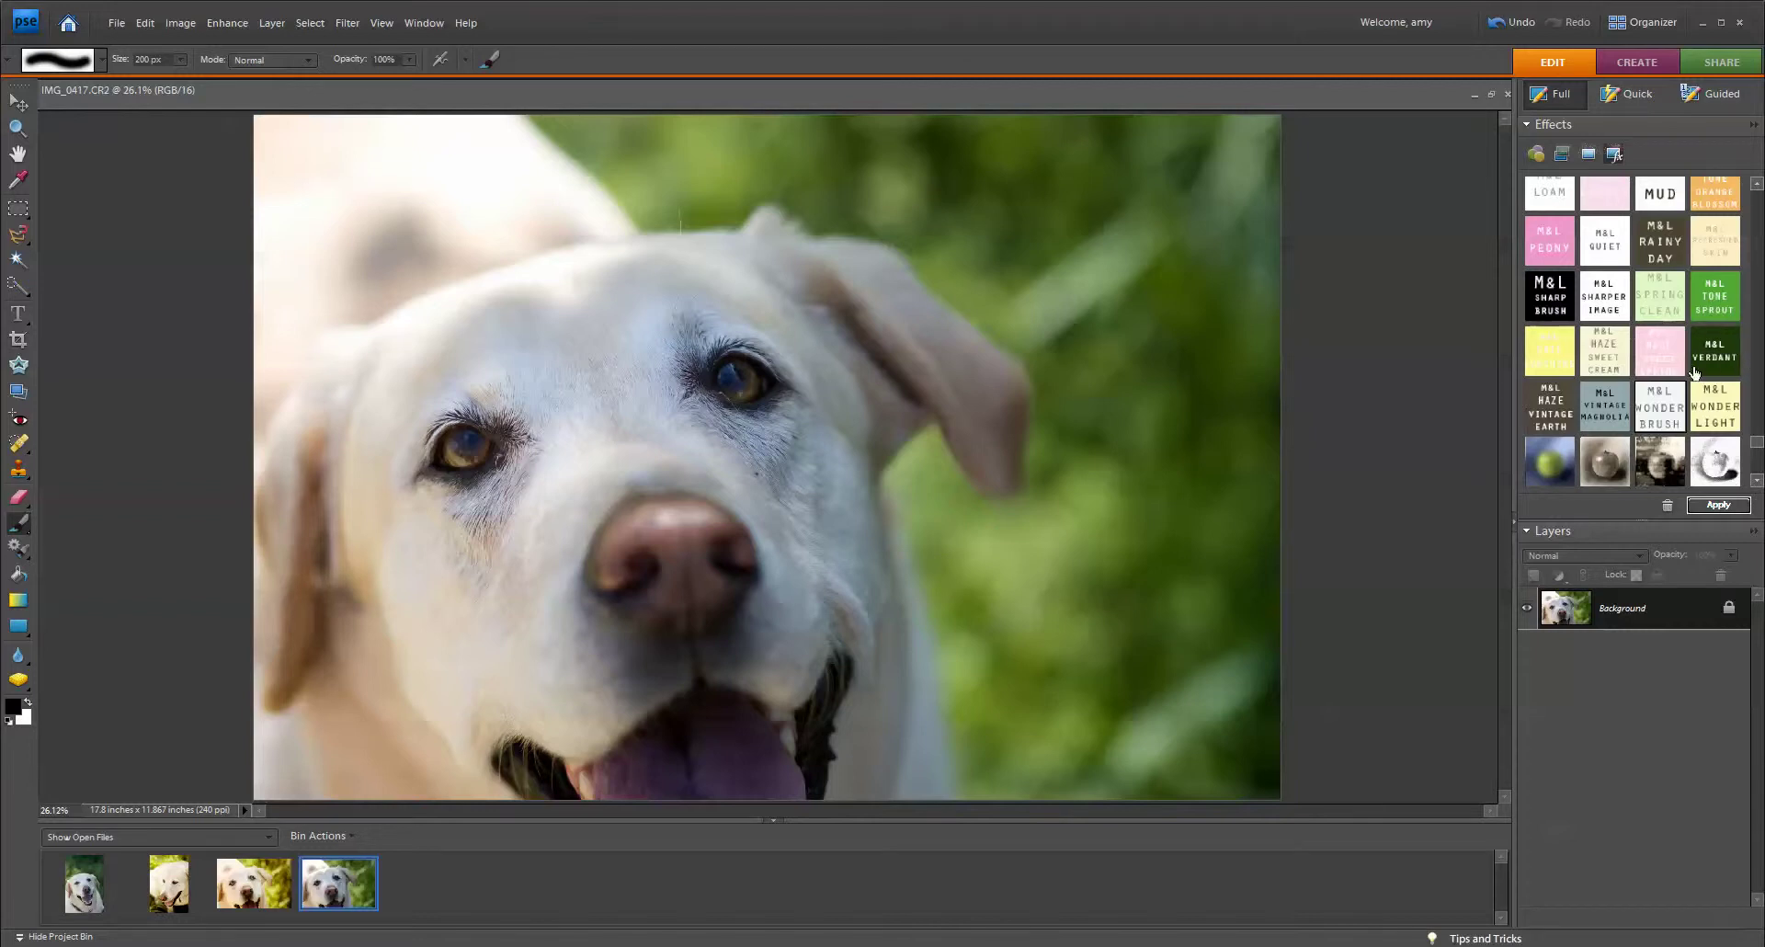
double_click(1718, 358)
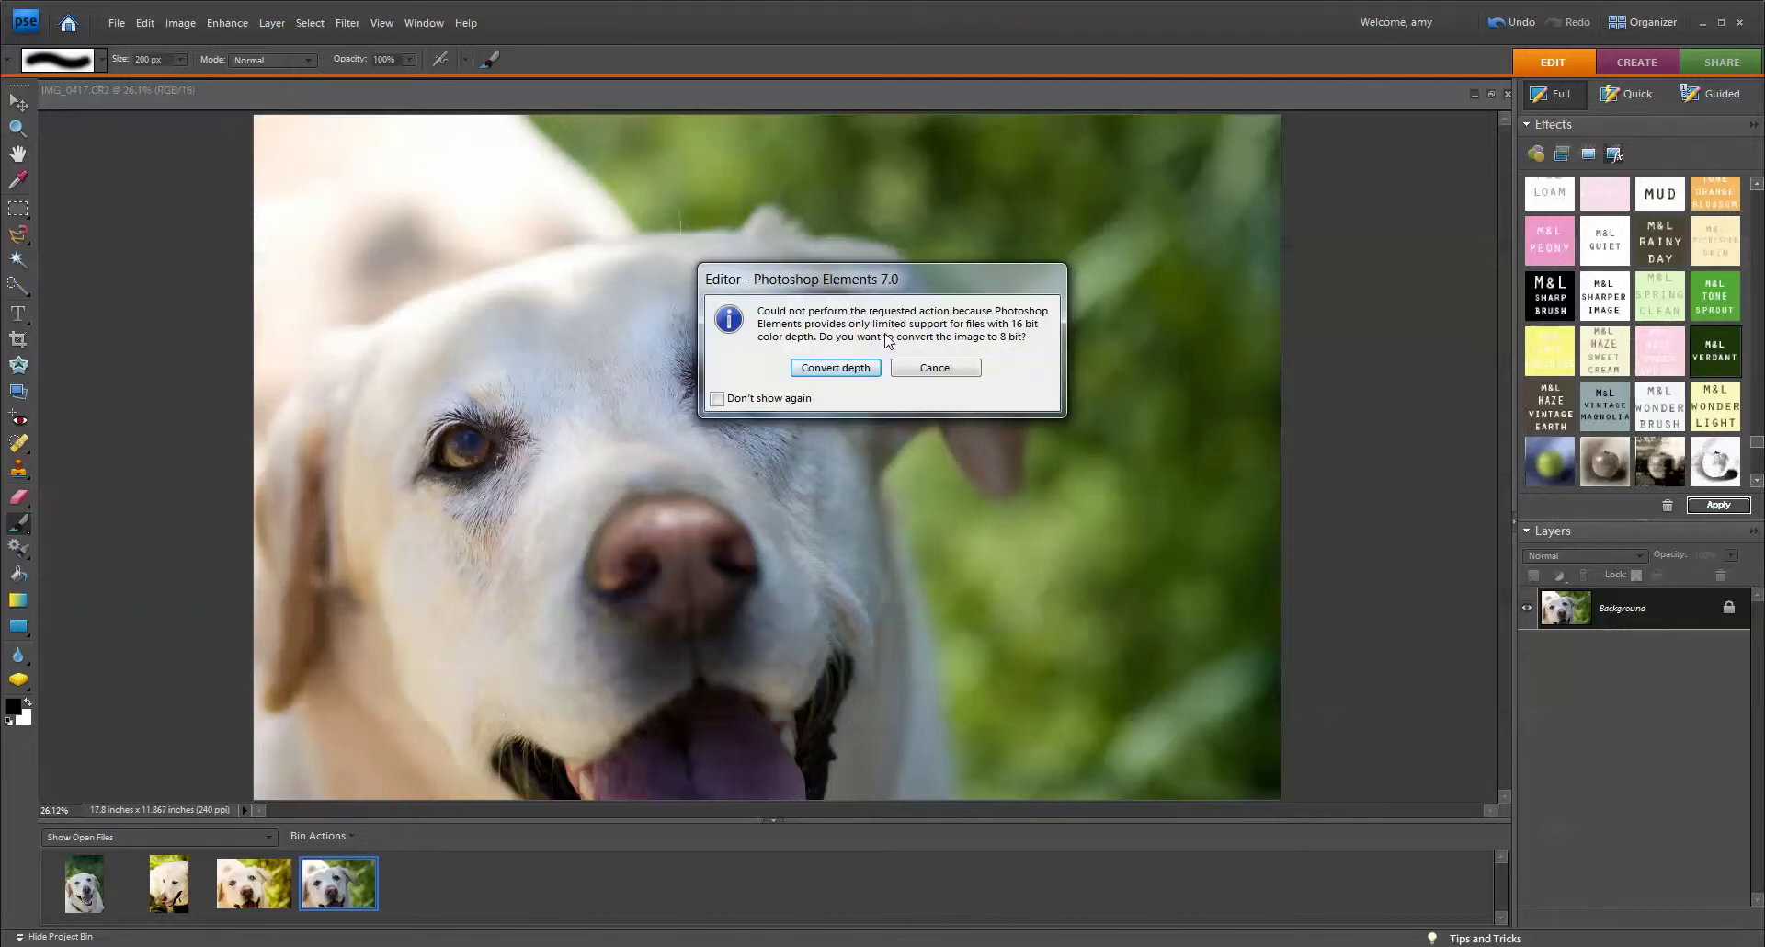
left_click(845, 368)
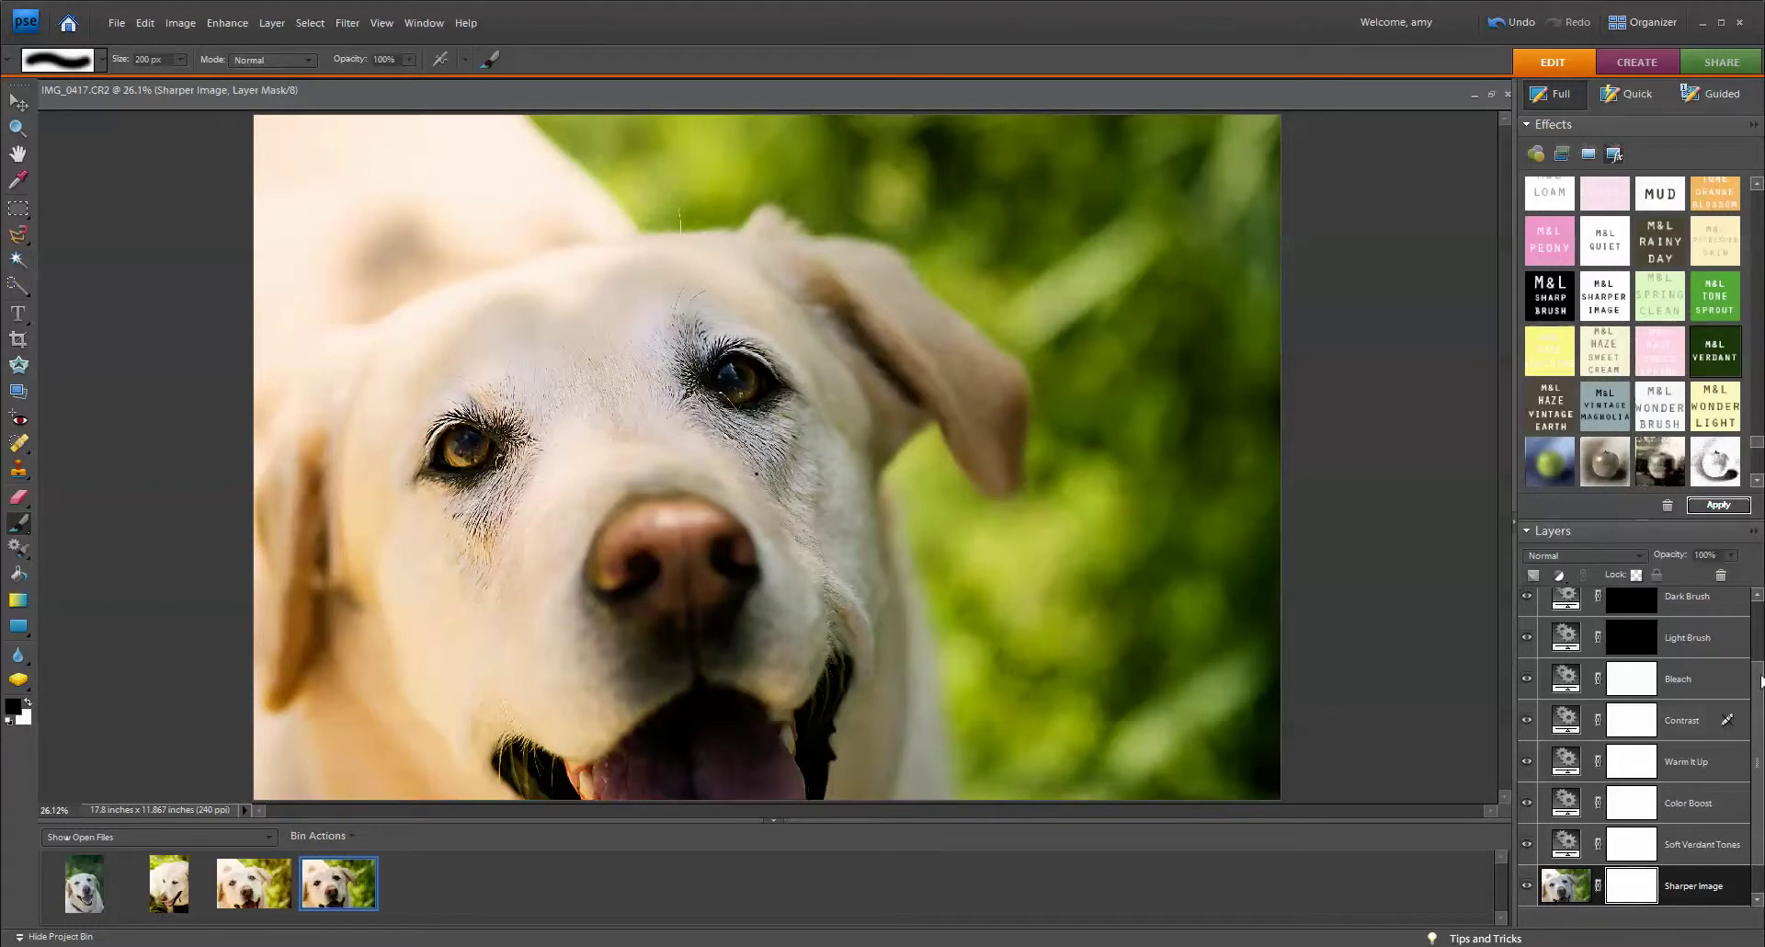
Compare the original Background alone with the full stack of Verdant layers for a before-and-after view
scroll(1756, 681, "down", 1)
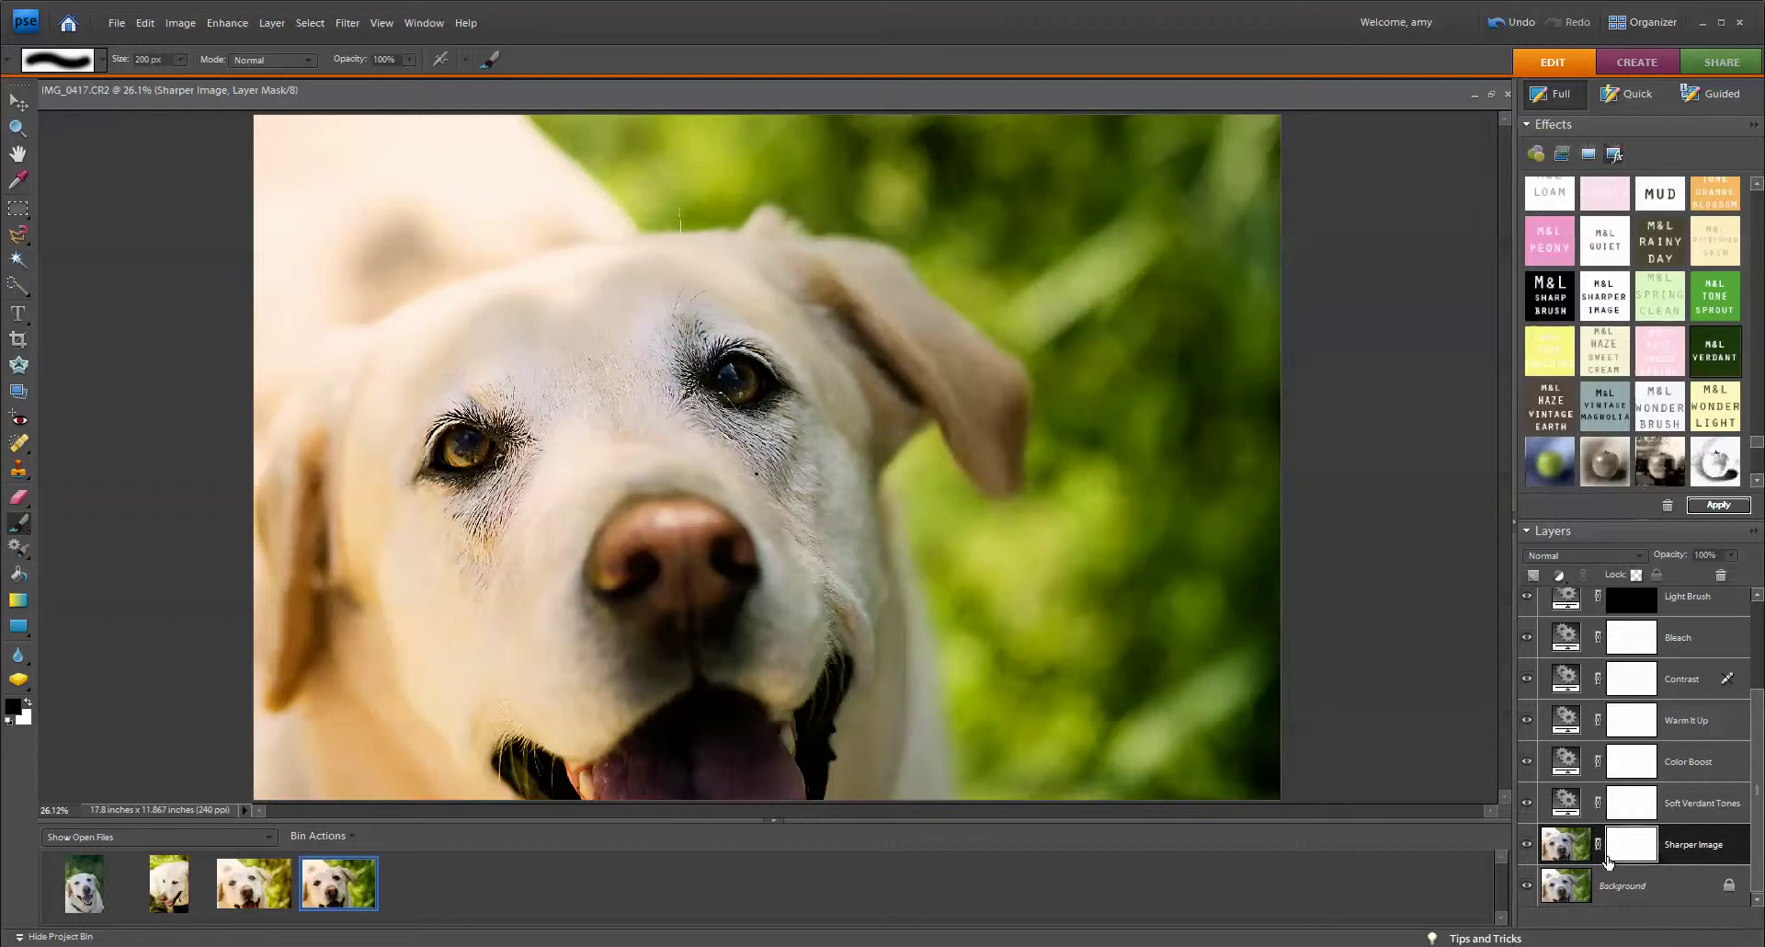
left_click(1527, 889, "alt")
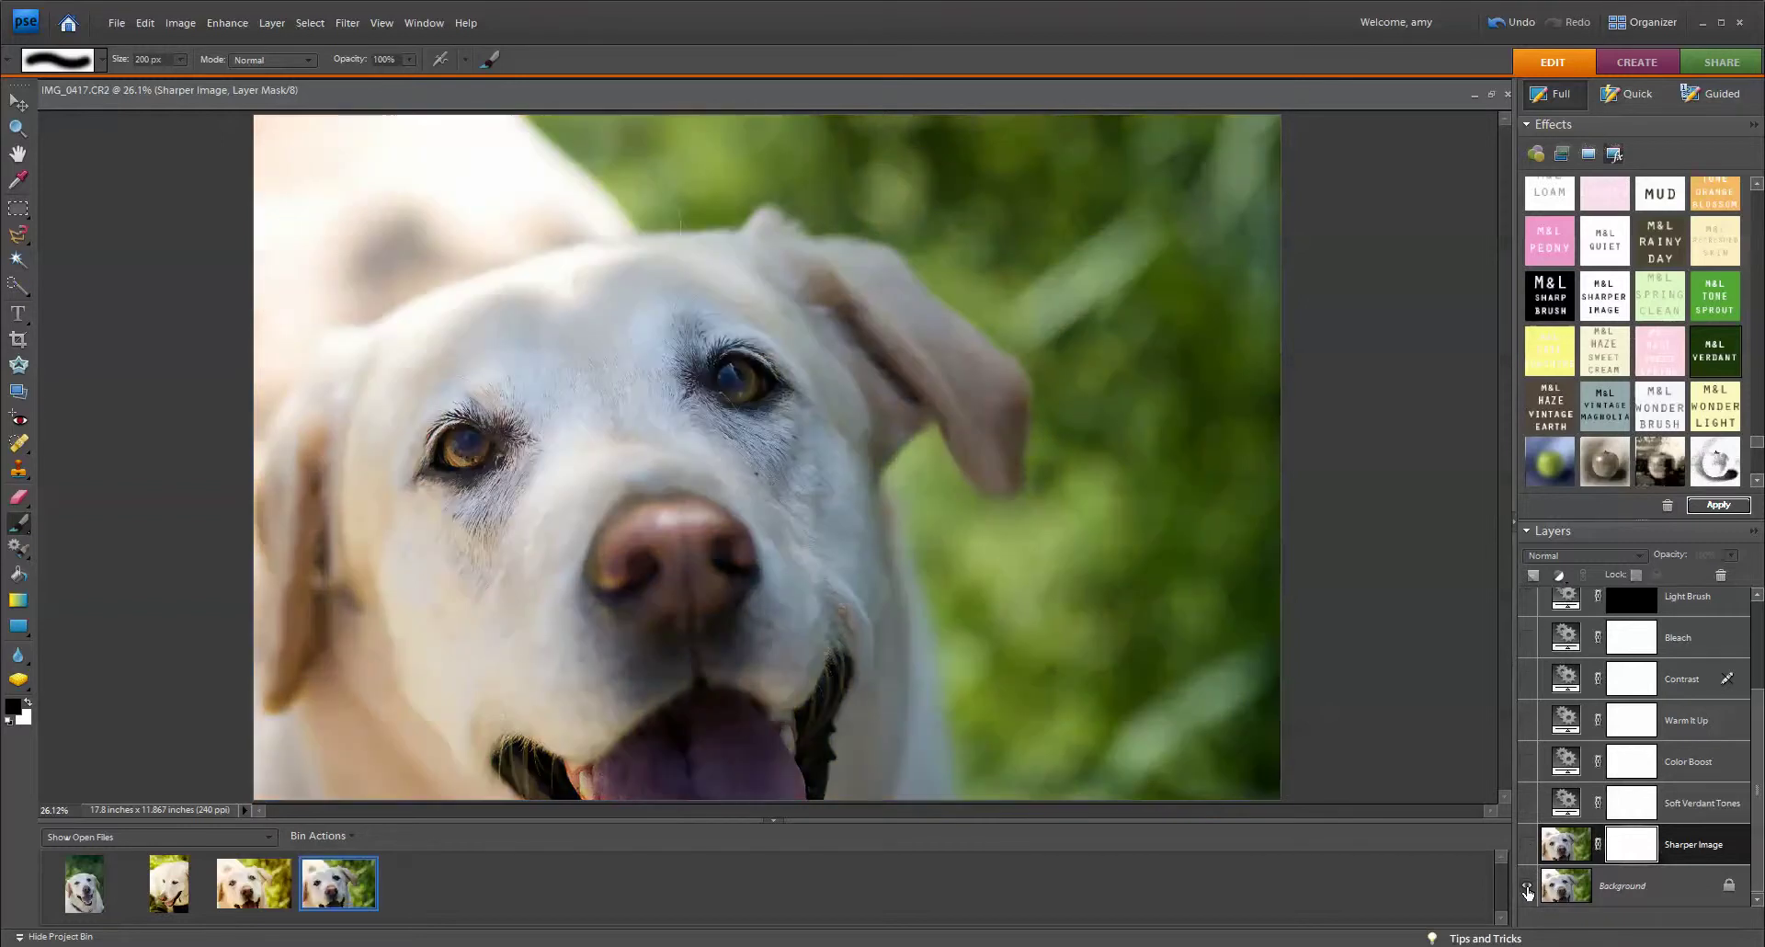
left_click(1526, 888, "alt")
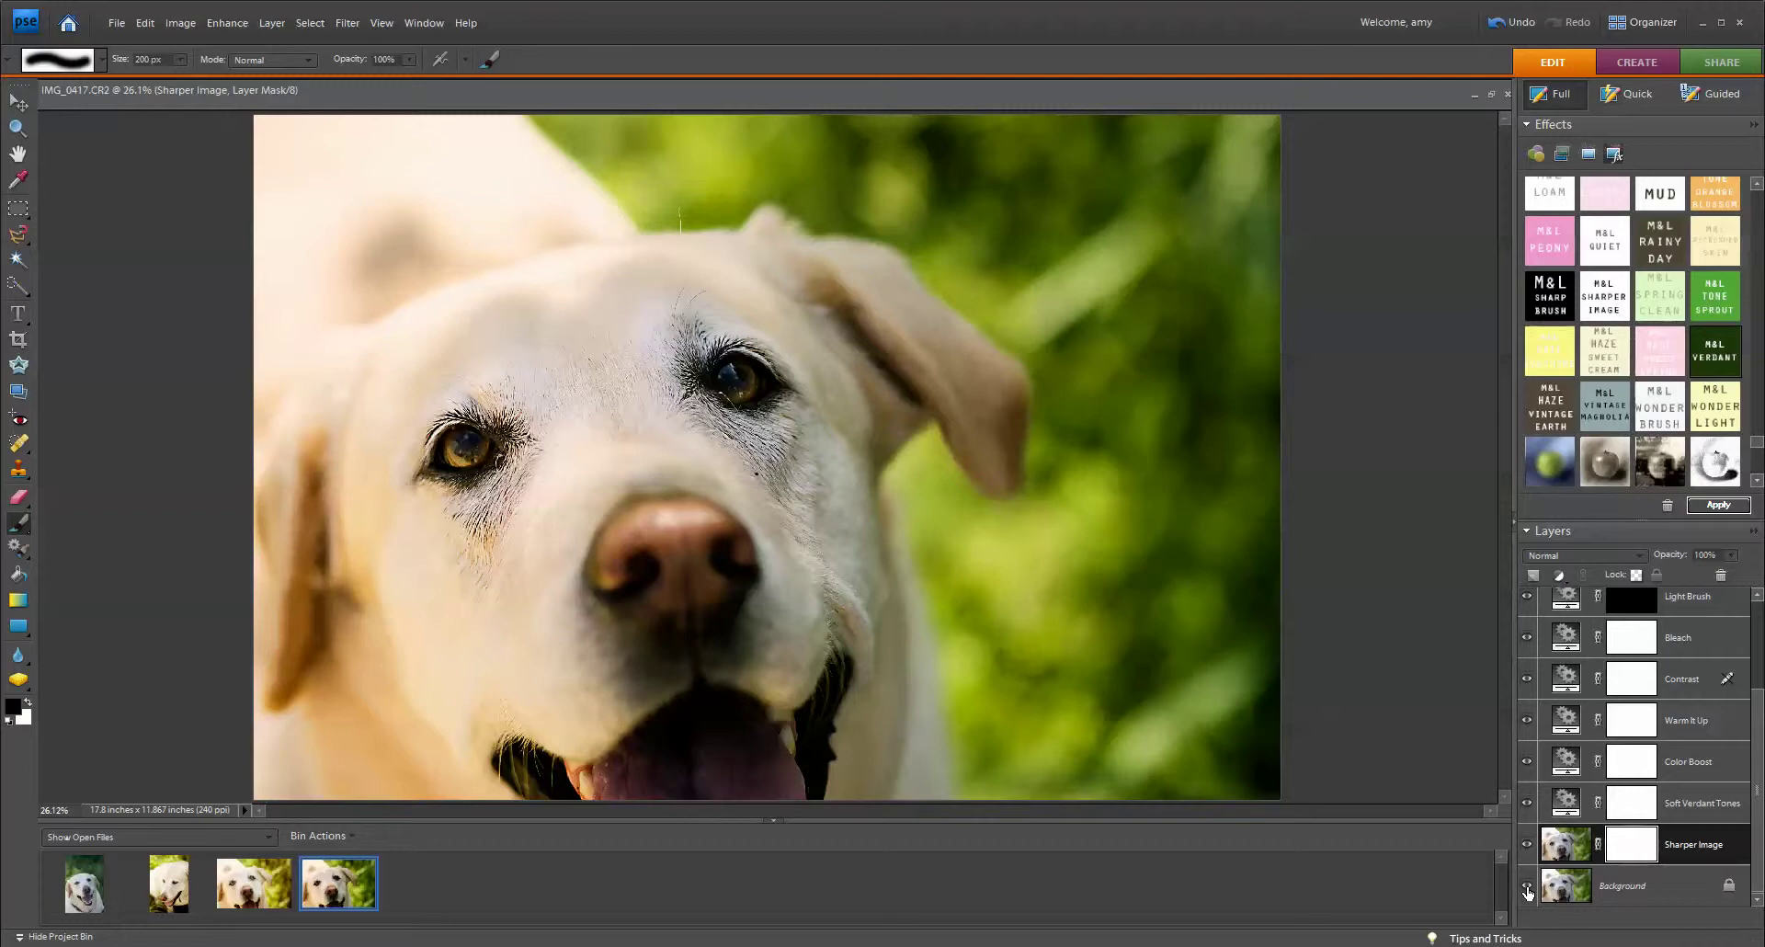
left_click(1527, 888, "alt")
left_click(1526, 889, "alt")
Examine the individual effects of the Soft Verdant Tones, Color Boost, Warm It Up and Contrast layers by hiding and reshowing each
left_click(1527, 804)
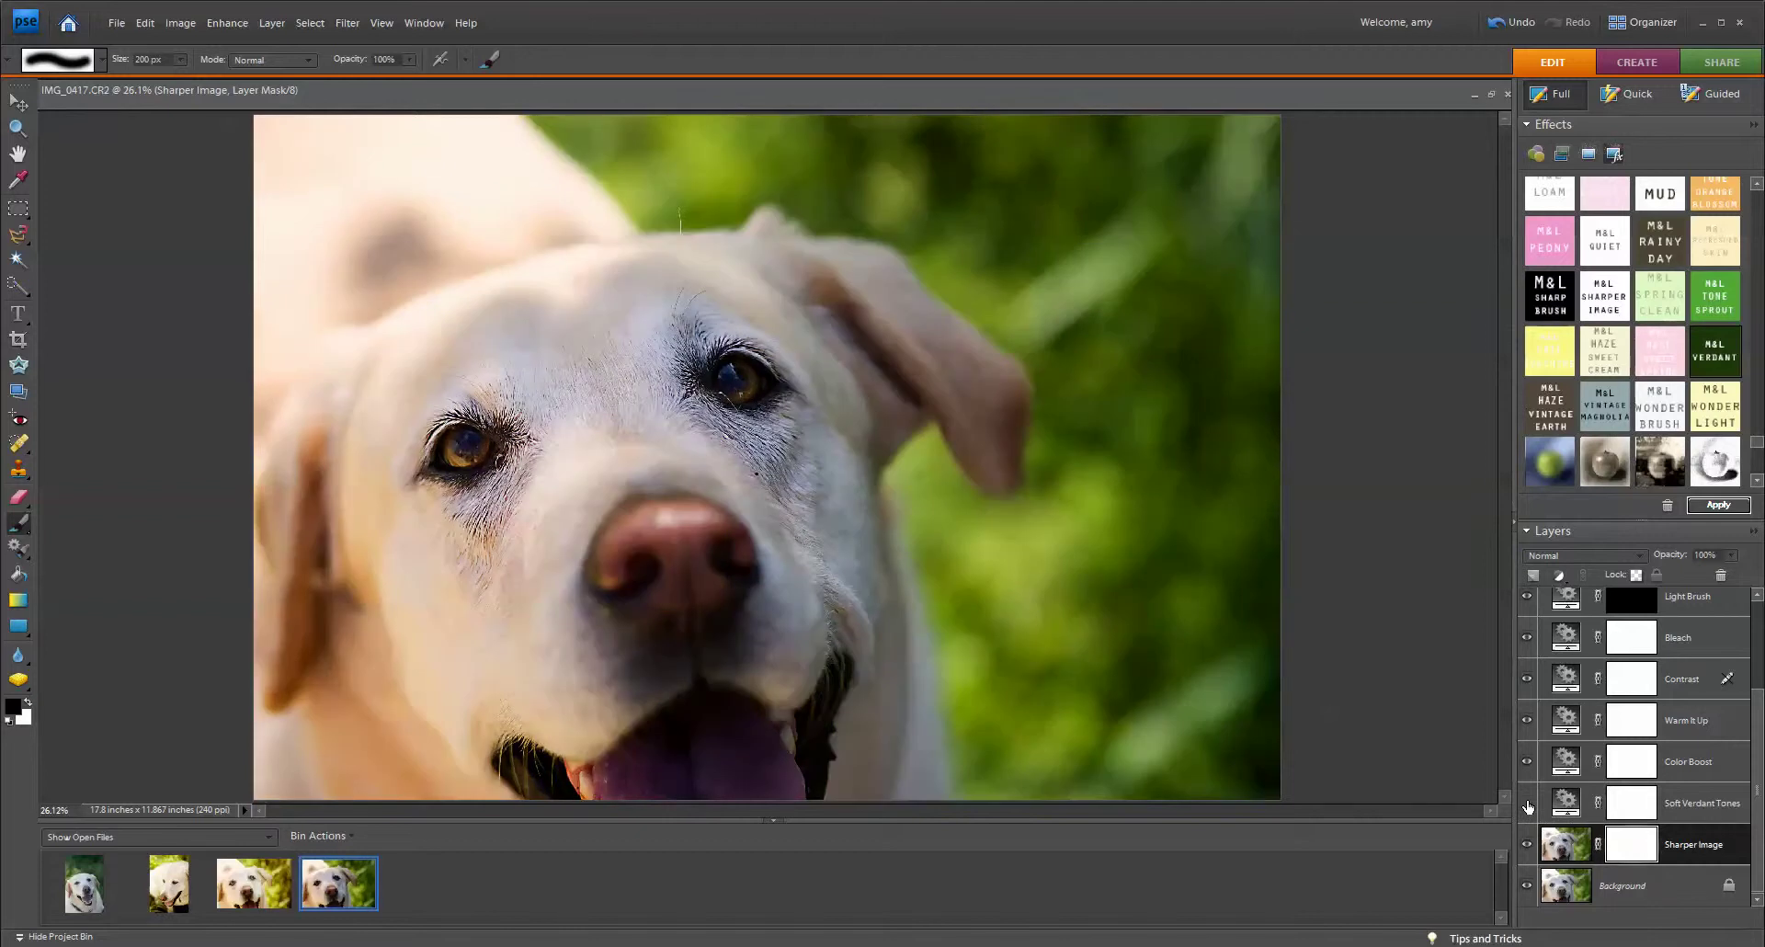
left_click(1527, 804)
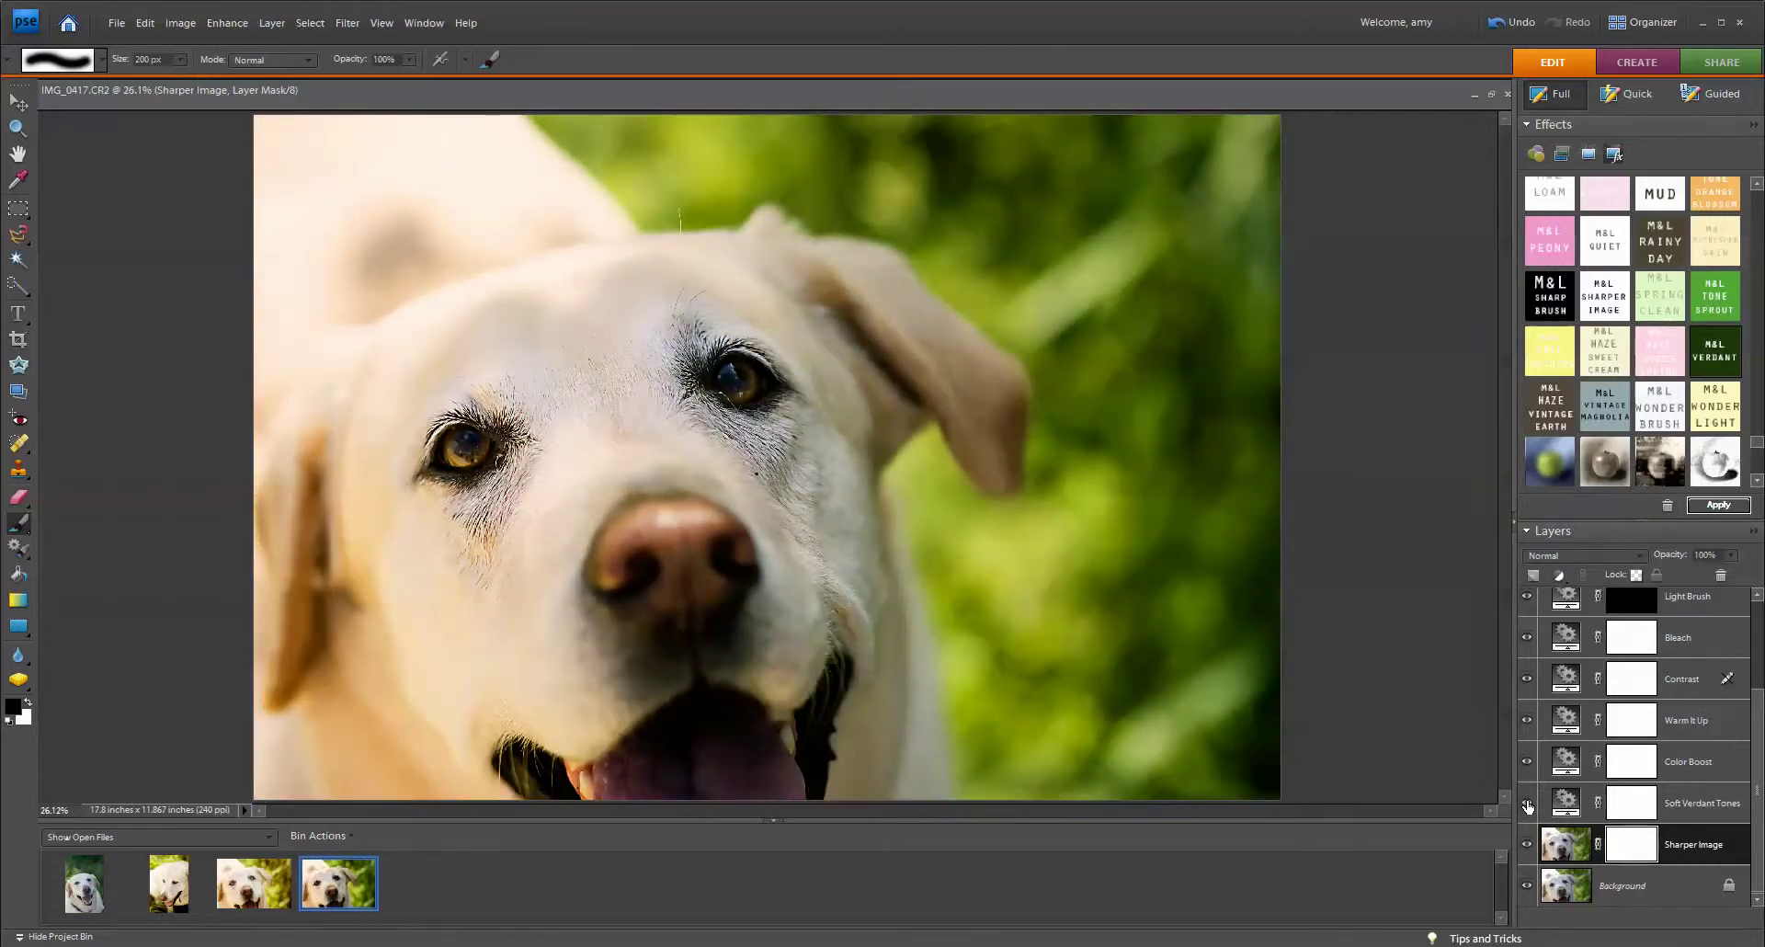
left_click(1528, 763)
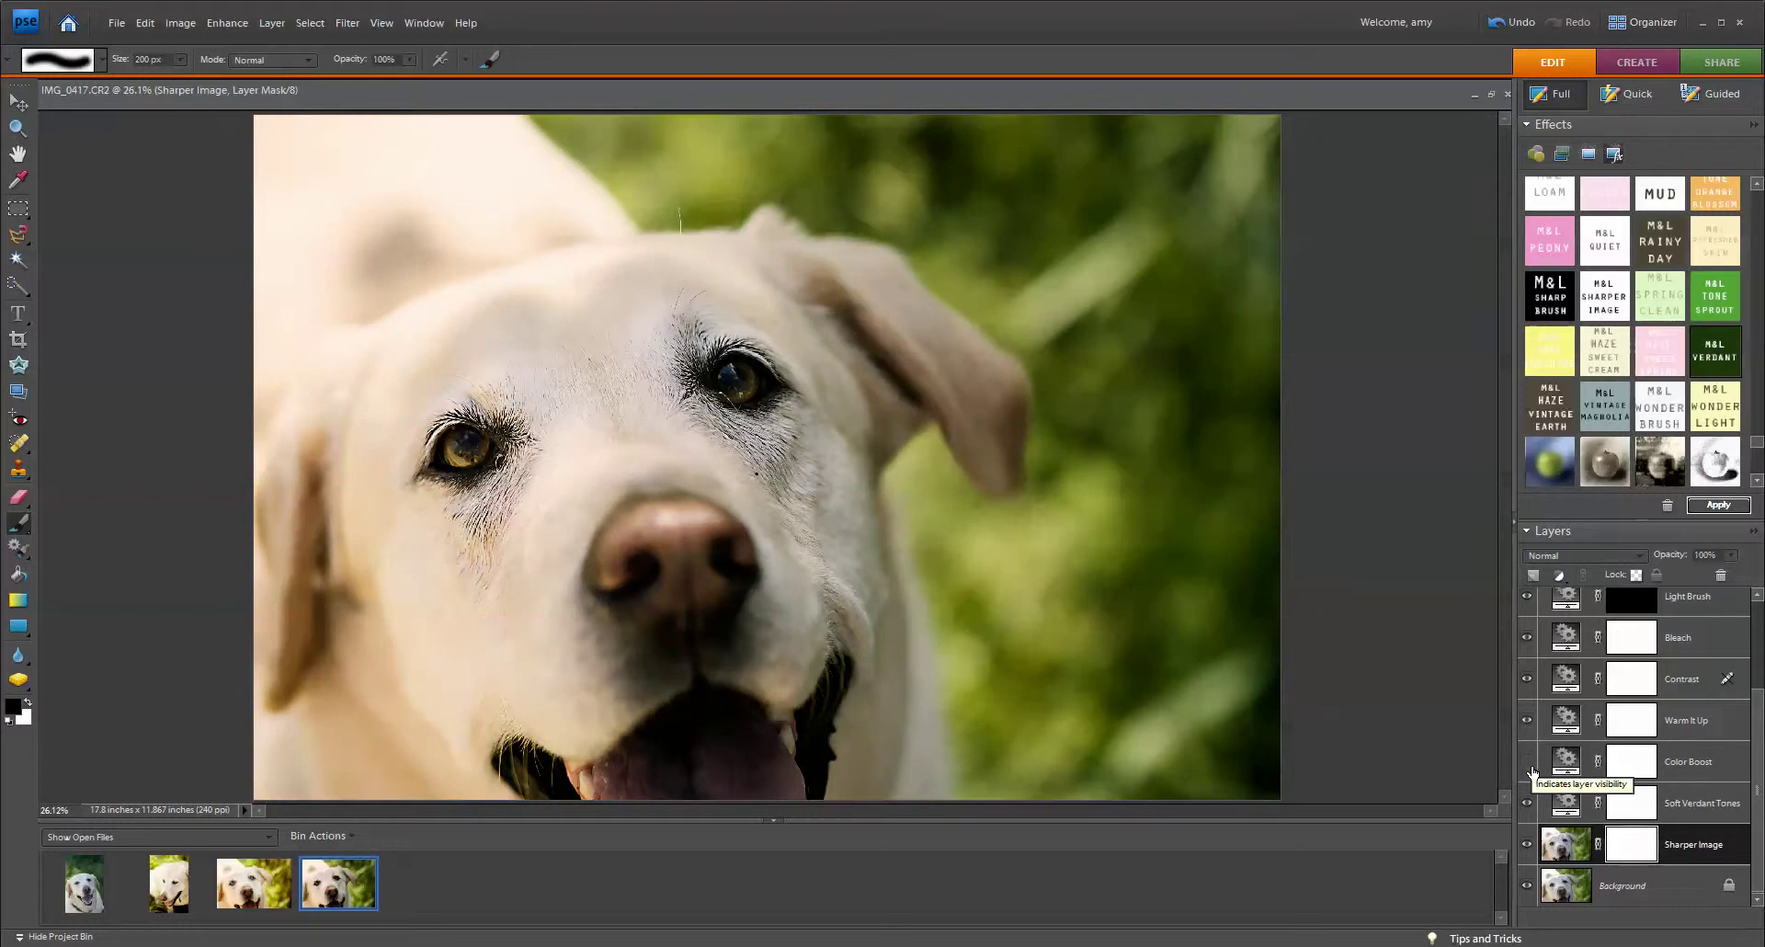
left_click(1529, 765)
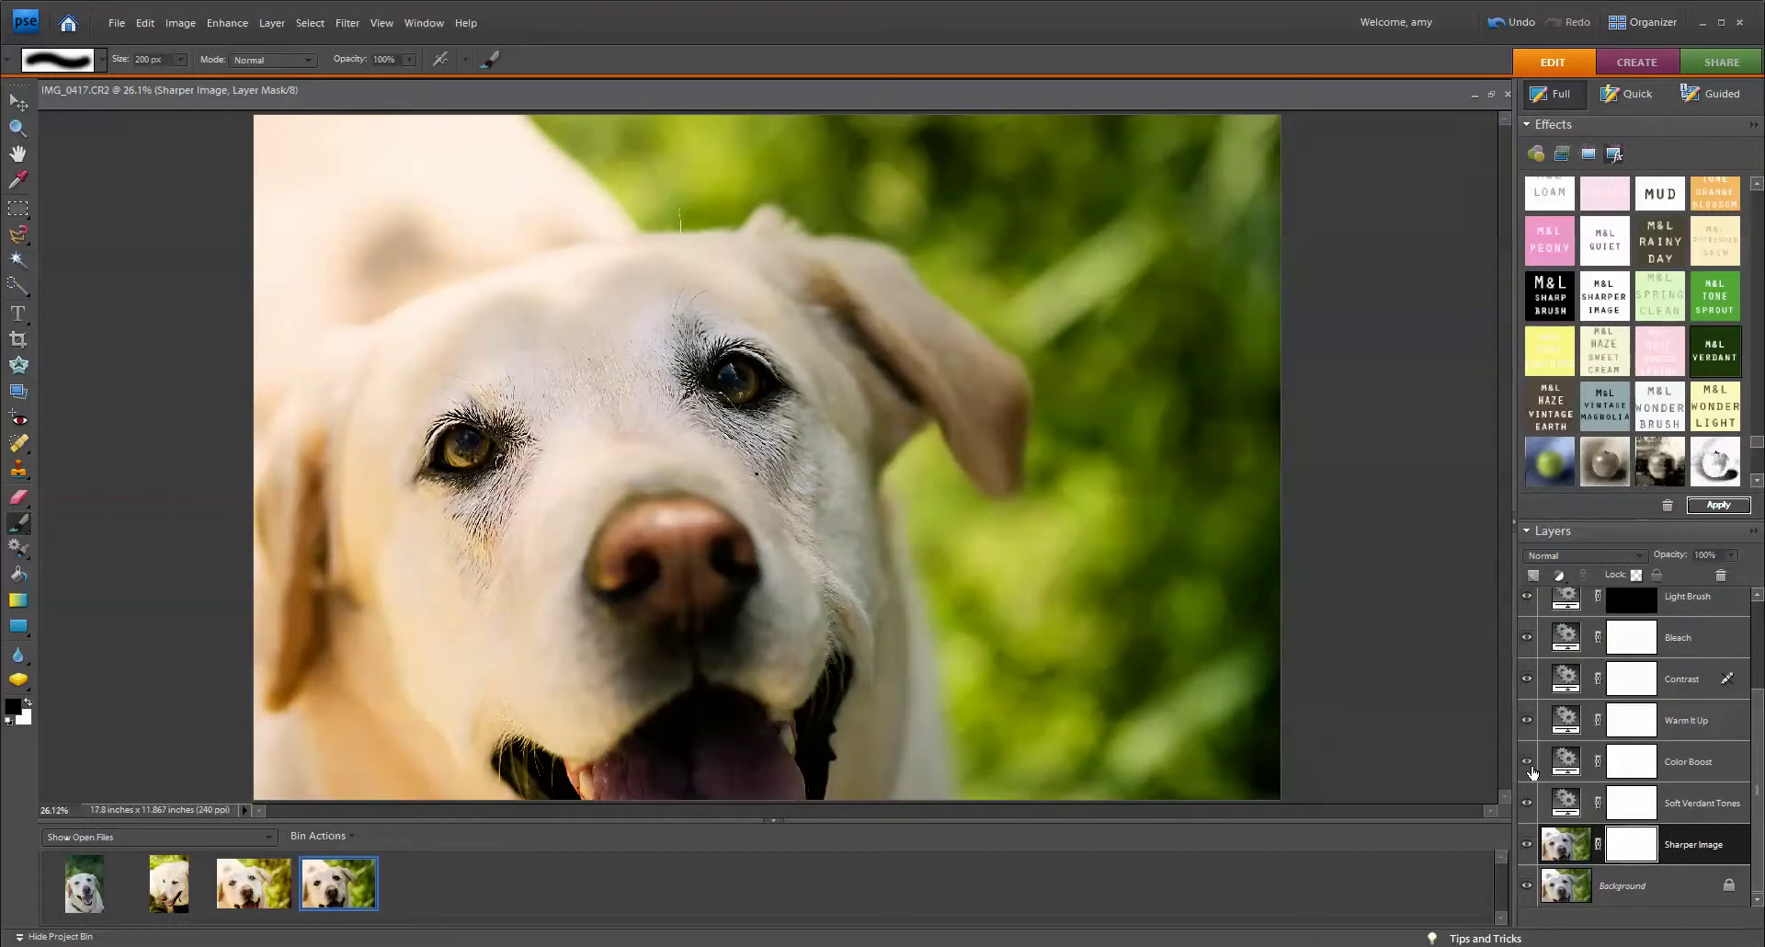
left_click(1529, 723)
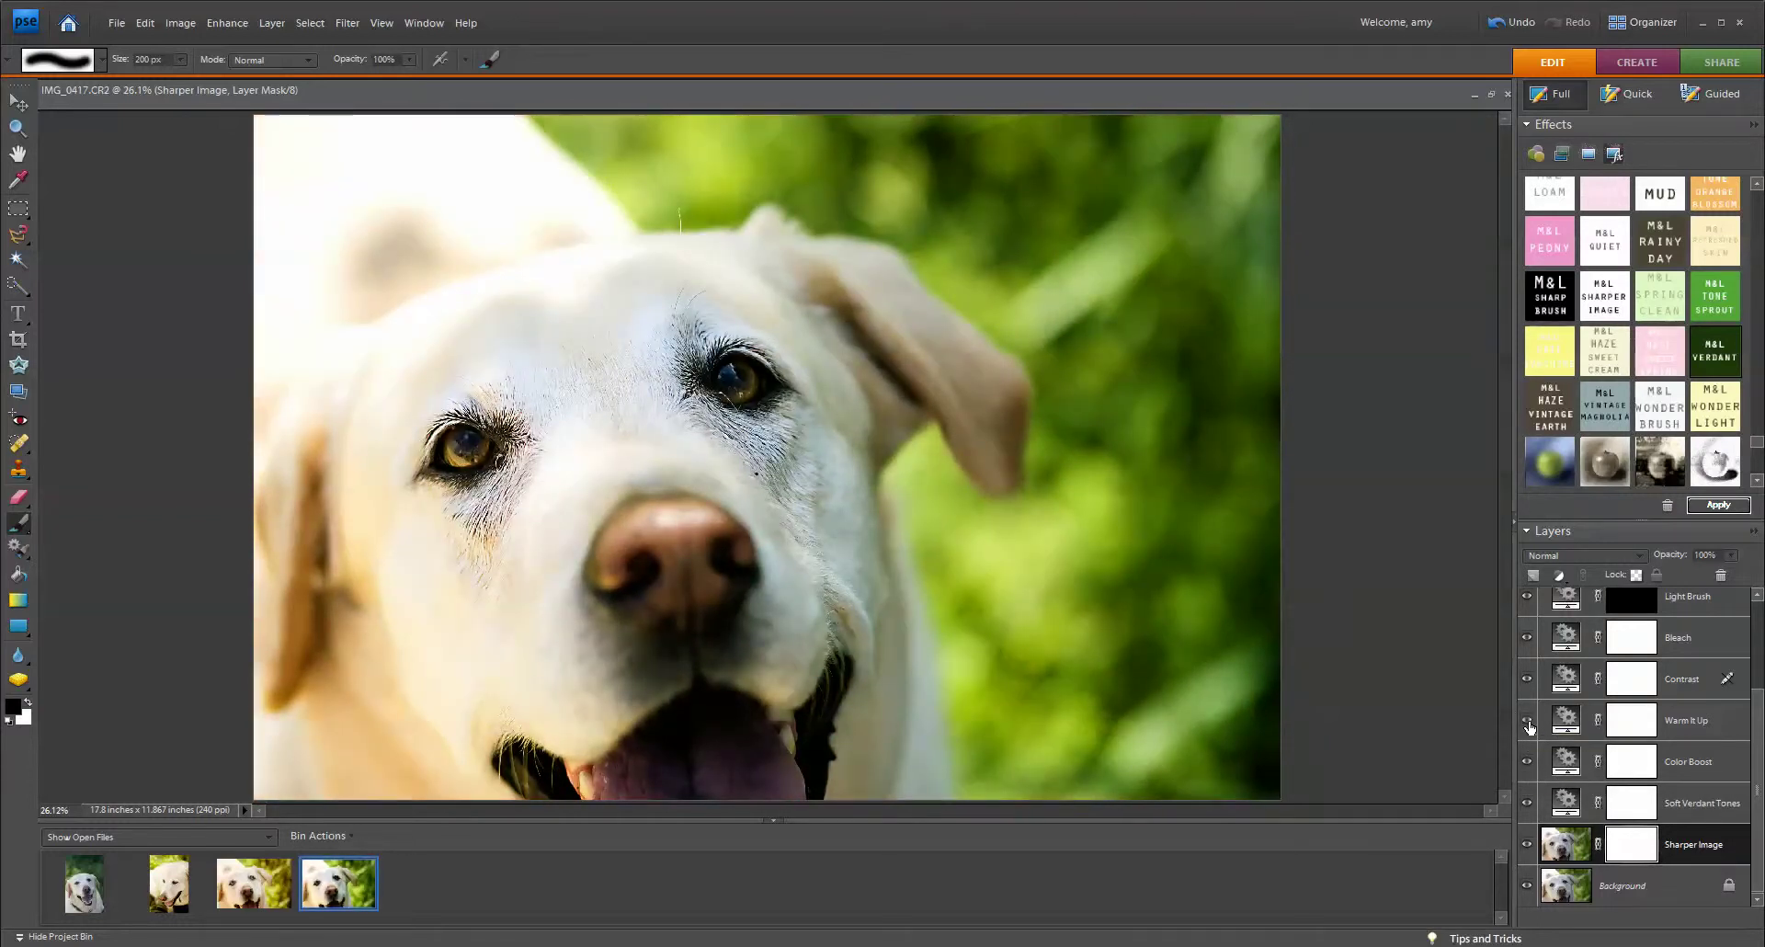
left_click(1528, 722)
left_click(1526, 680)
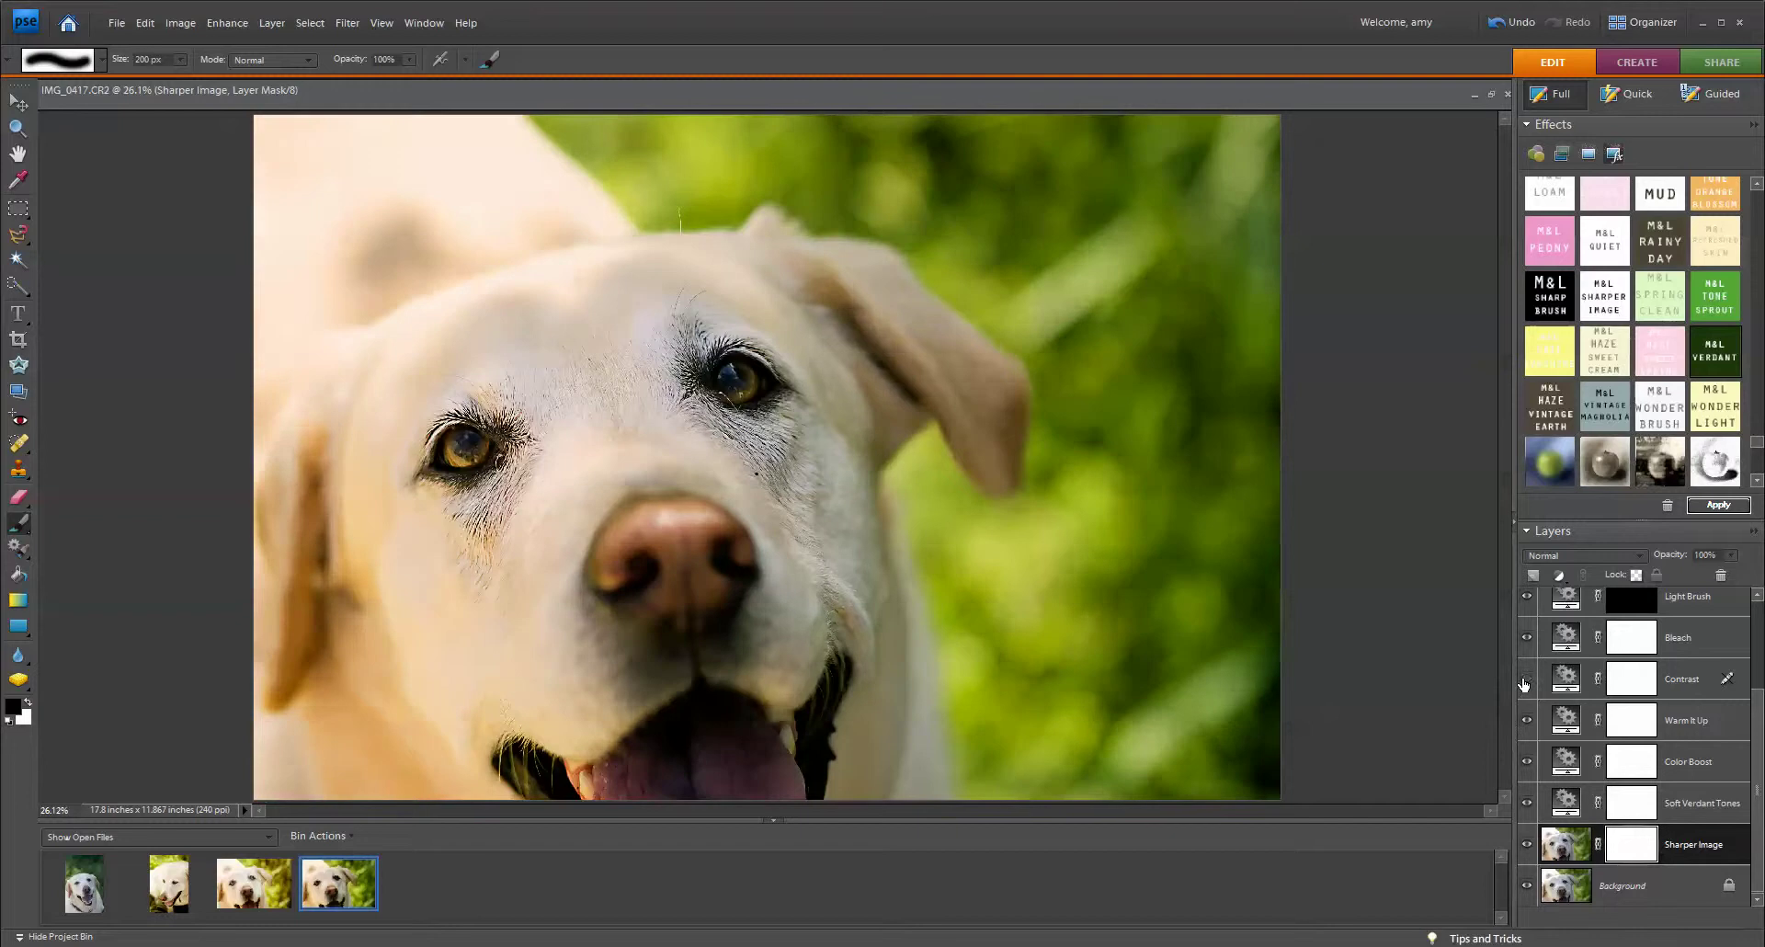
left_click(1526, 680)
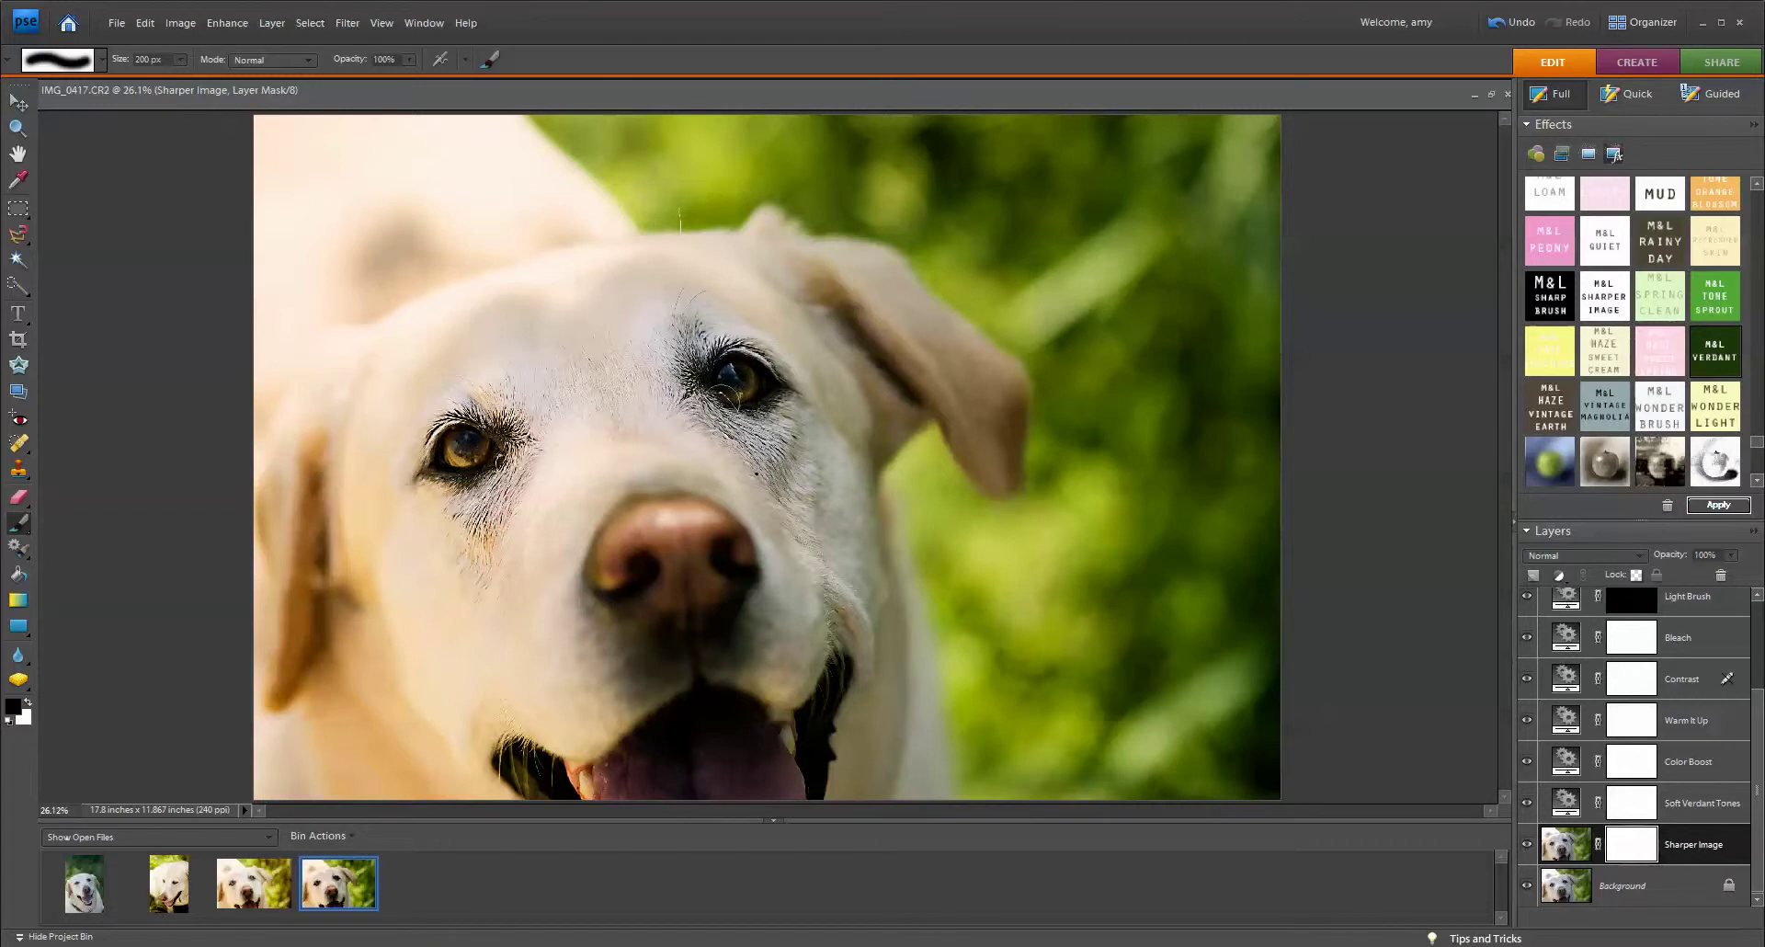
Paint black on the Contrast layer mask at 80% brush opacity over both of the dog's eyes and its mouth
left_click(1625, 686)
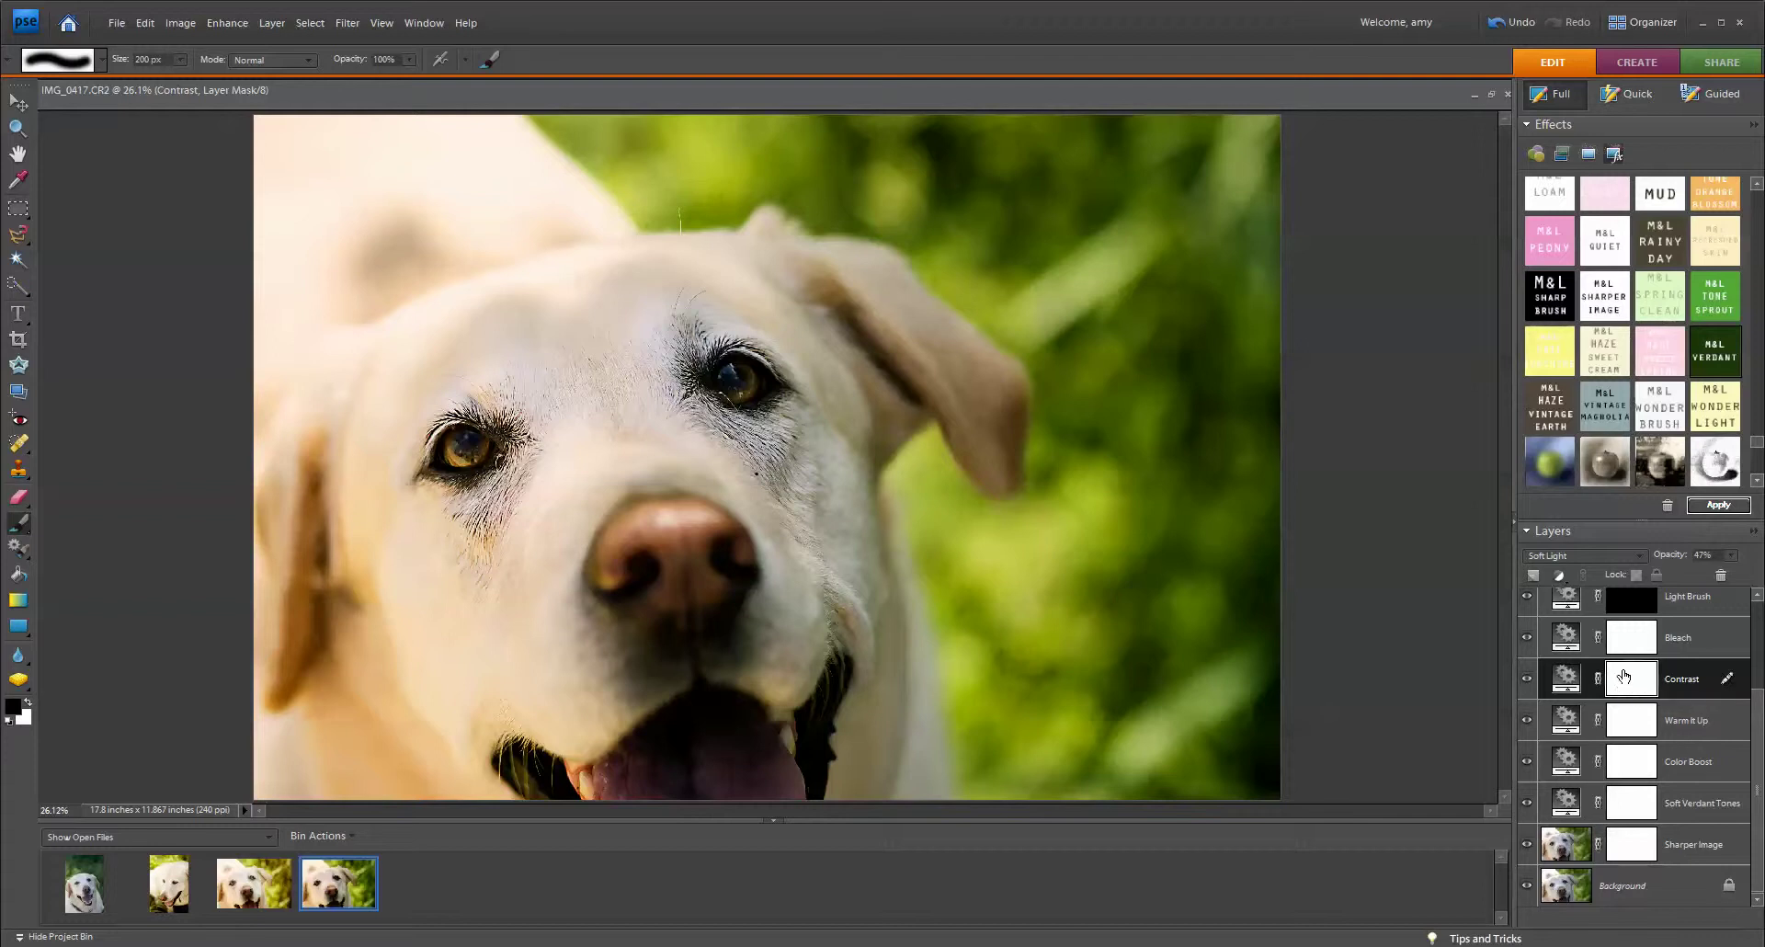
left_click(1625, 678)
left_click(410, 60)
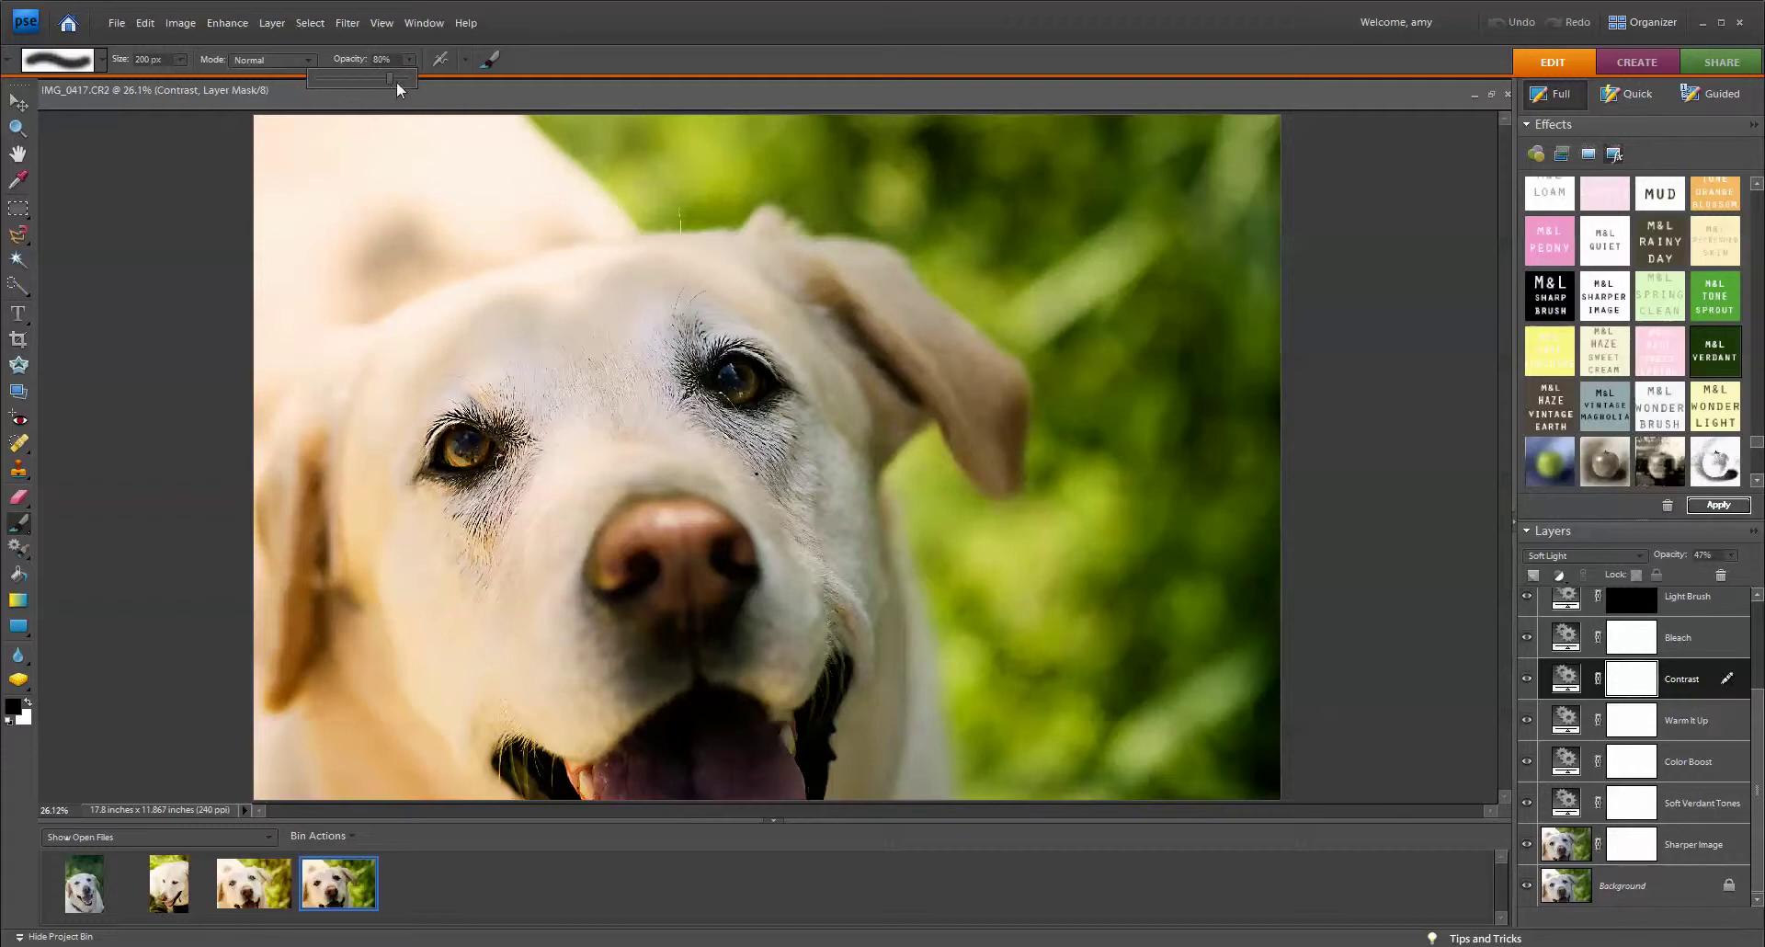
mouse_move(748, 374)
left_mouse_down()
mouse_move(721, 380)
mouse_move(760, 395)
mouse_move(721, 383)
mouse_move(772, 391)
mouse_move(727, 379)
left_mouse_up()
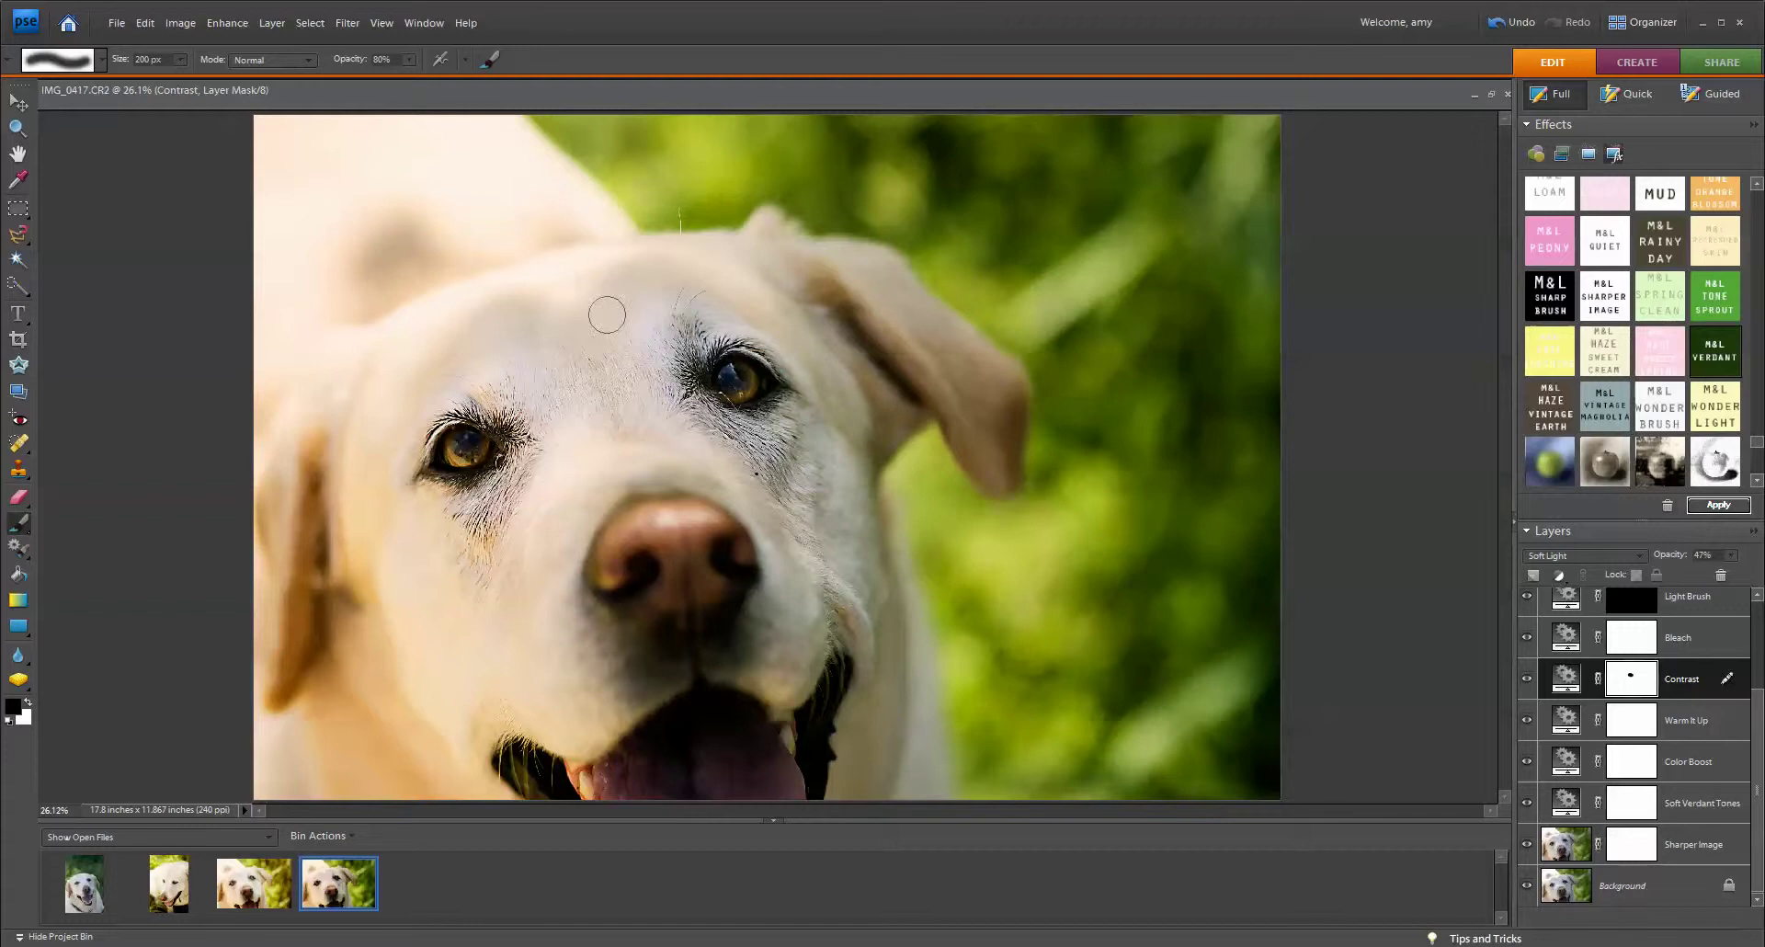
left_click_drag(458, 449, 457, 445)
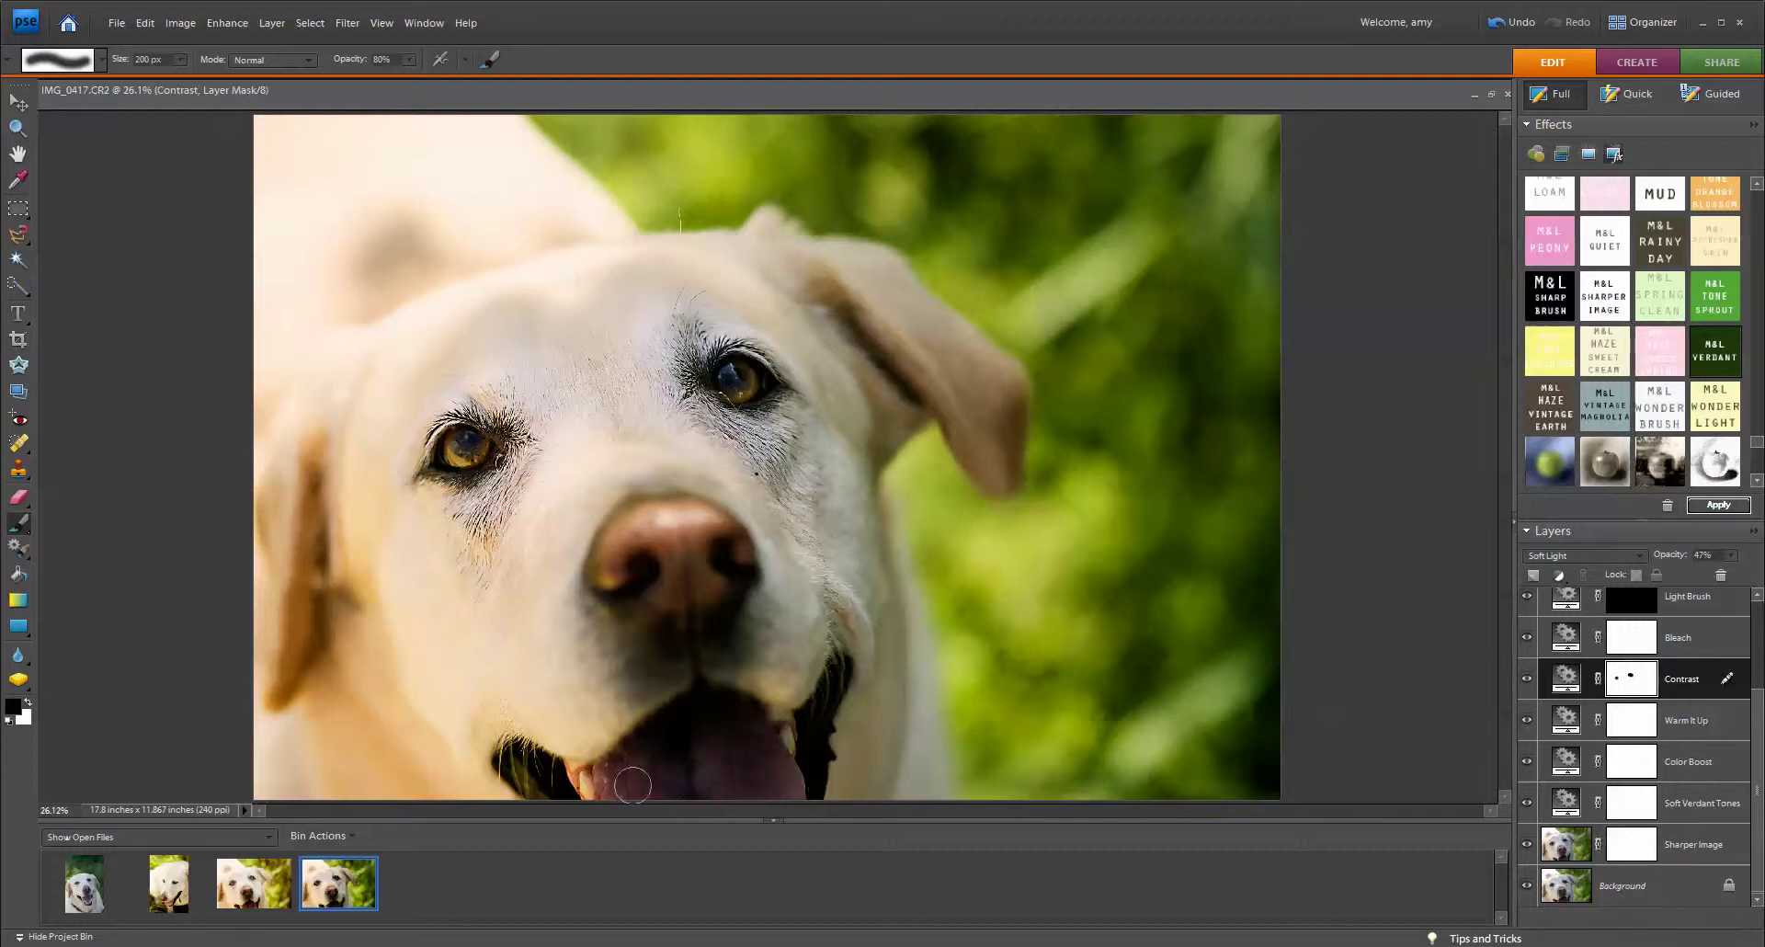
mouse_move(695, 707)
left_mouse_down()
mouse_move(654, 758)
mouse_move(743, 728)
mouse_move(678, 722)
left_mouse_up()
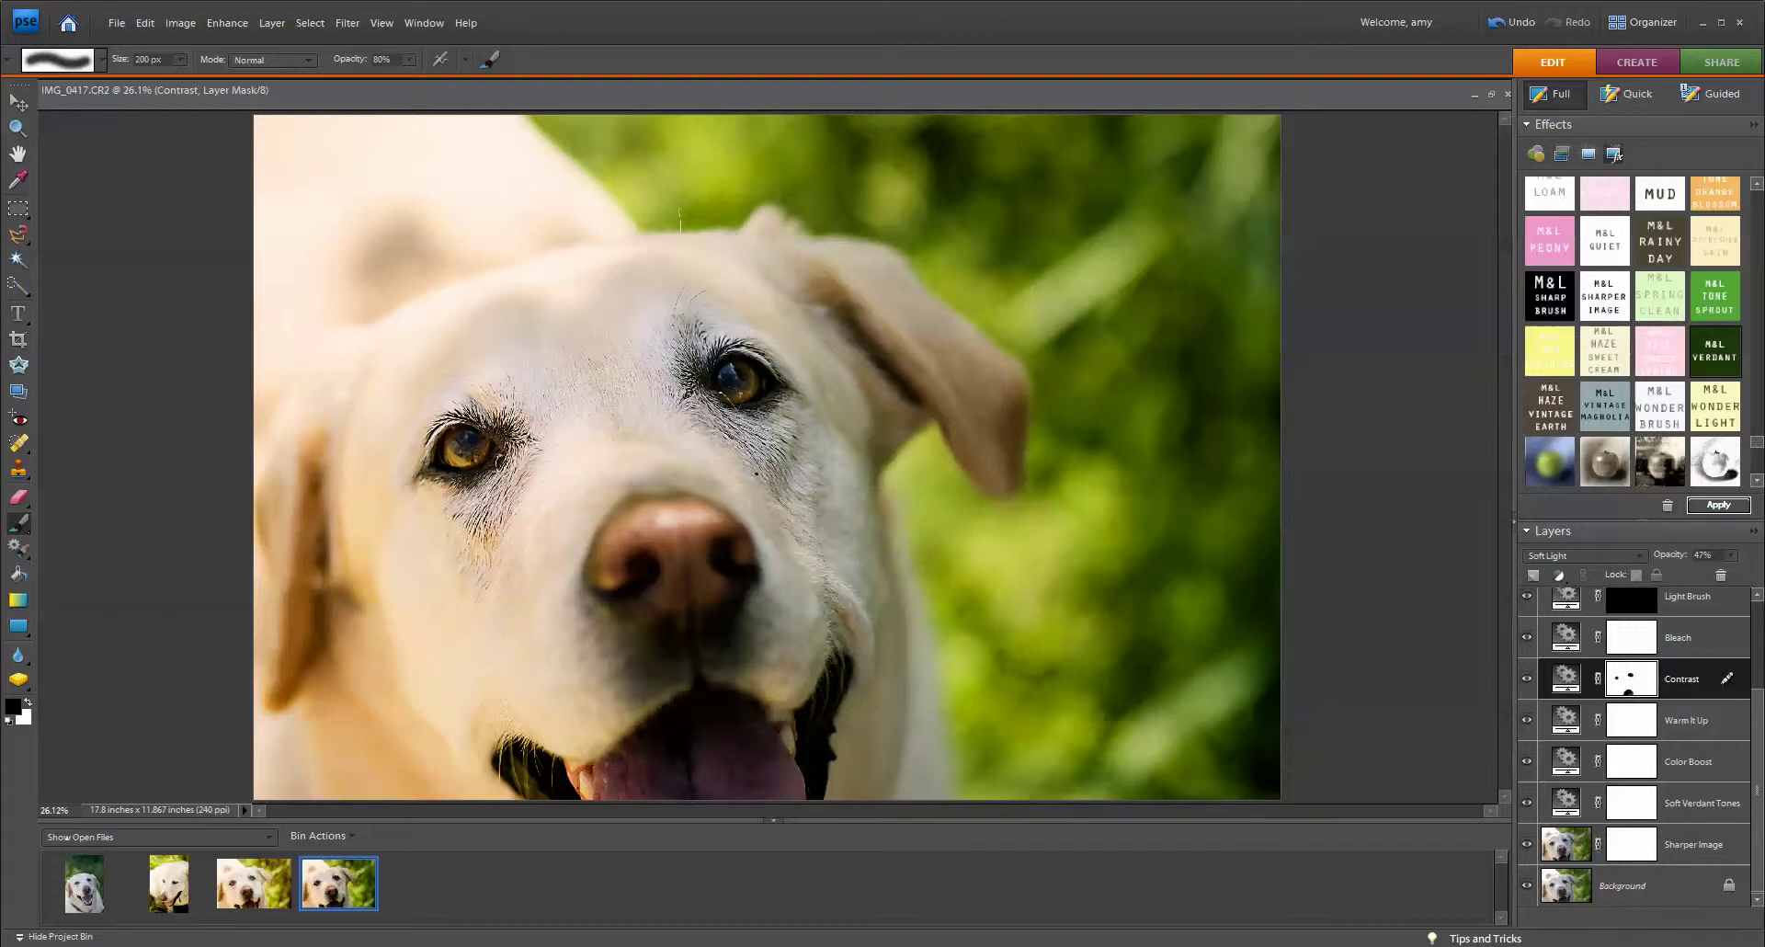
Mask more of the Contrast layer around the dog's mouth, comparing the photo with the layer hidden and shown
left_click(1528, 680)
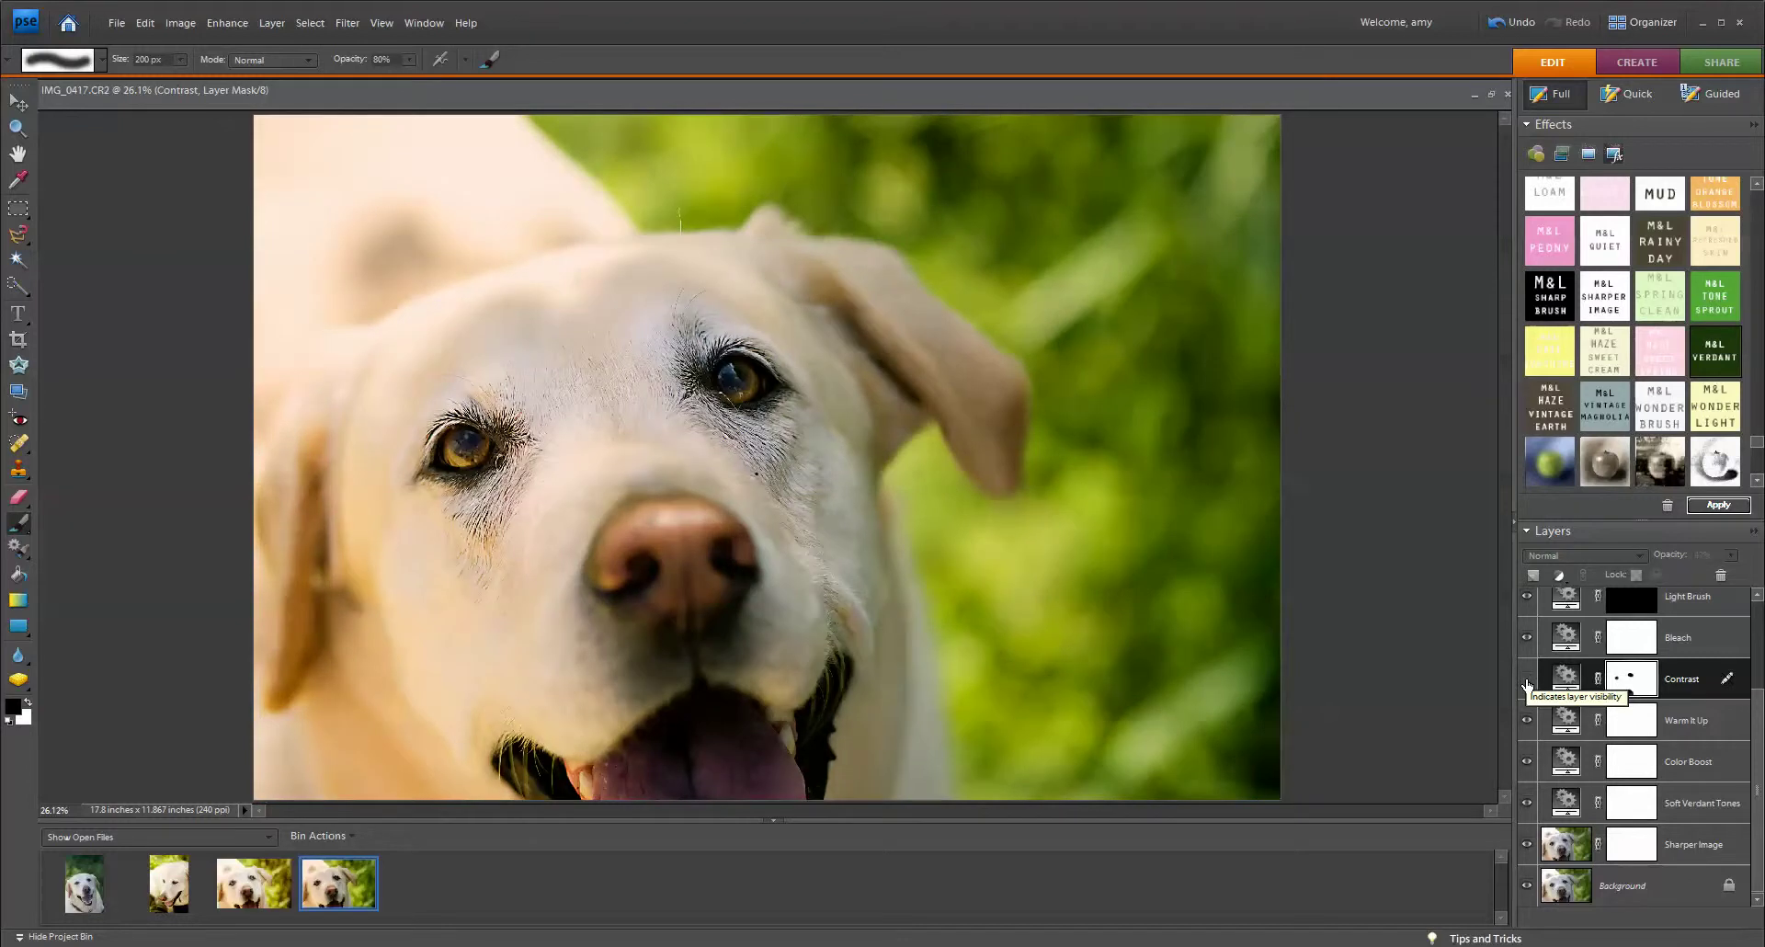
left_click(1528, 682)
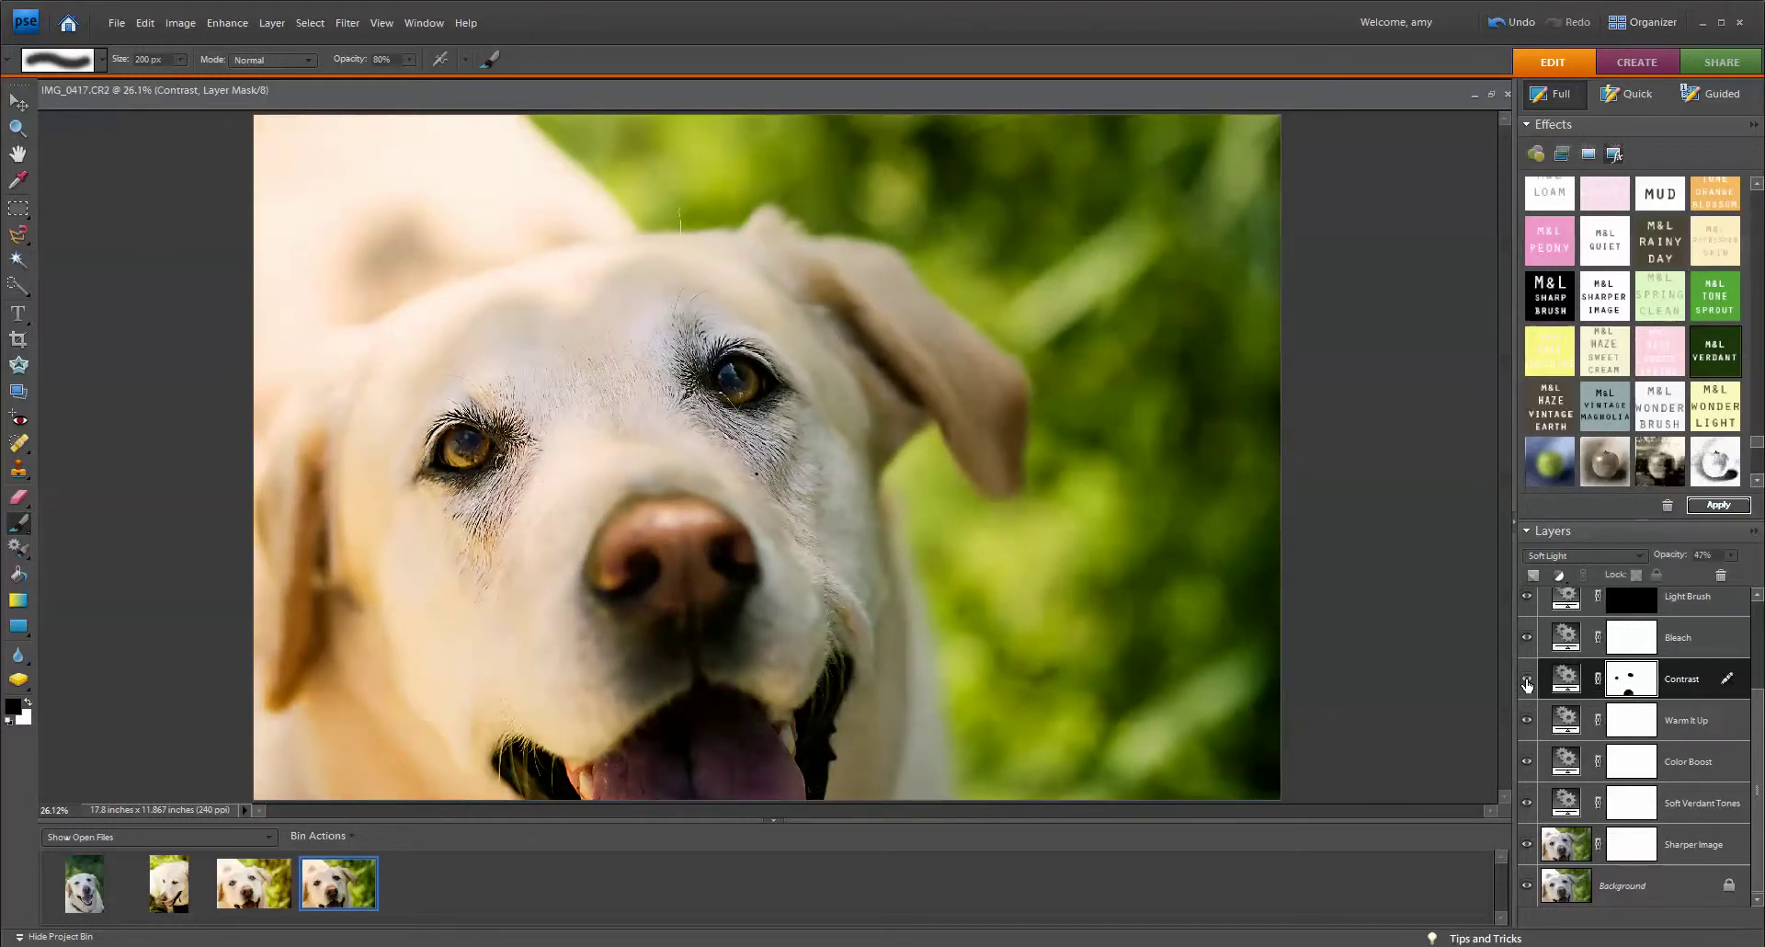
left_click(1528, 682)
left_click(1527, 682)
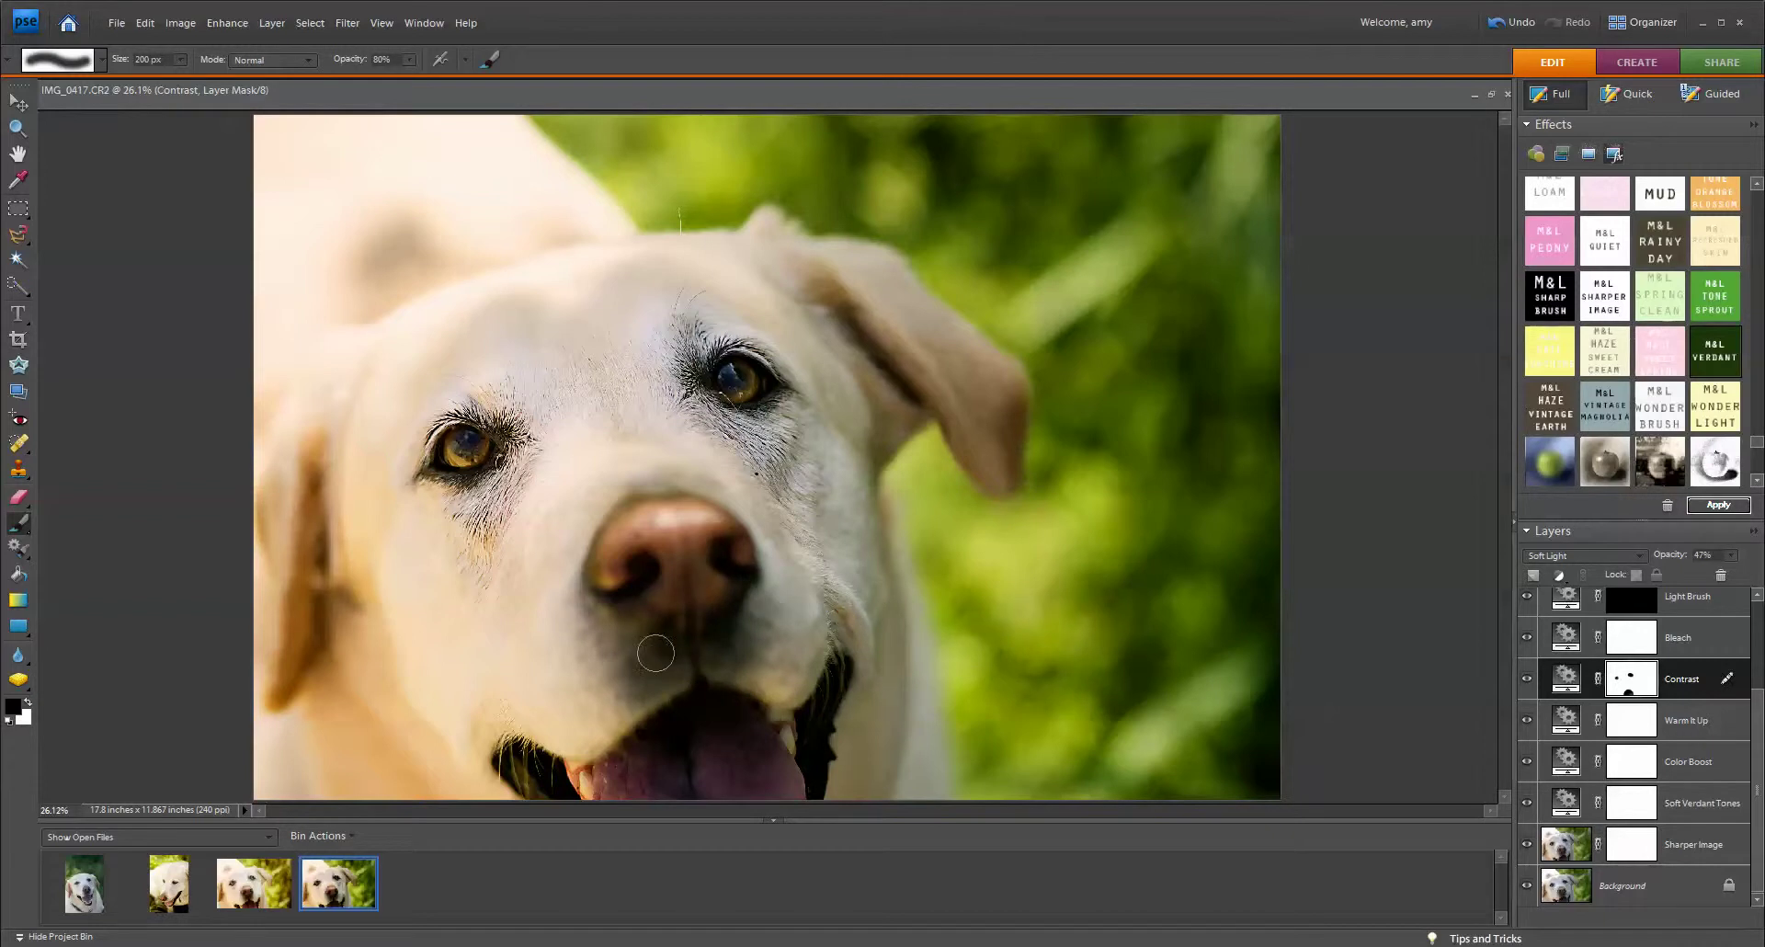
mouse_move(751, 702)
left_mouse_down()
mouse_move(643, 704)
mouse_move(739, 715)
left_mouse_up()
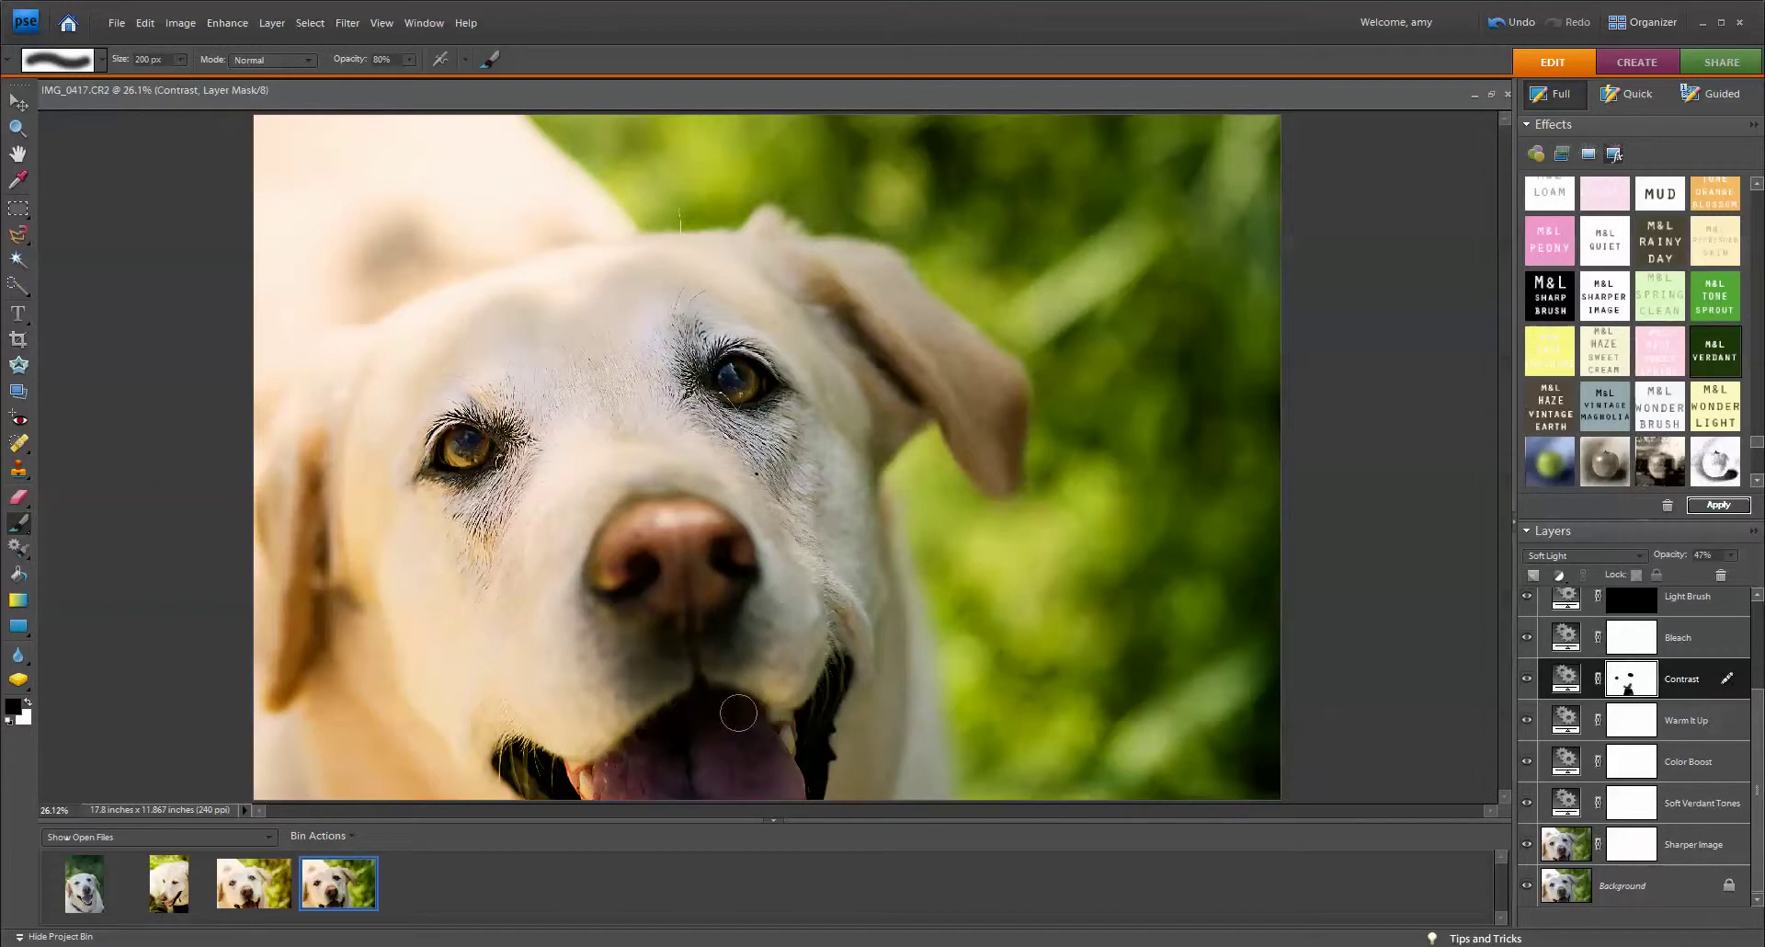
left_click(1528, 679)
left_click(1529, 680)
Check the effect of the Bleach layer by hiding it and showing it again
scroll(1526, 682, "up", 3)
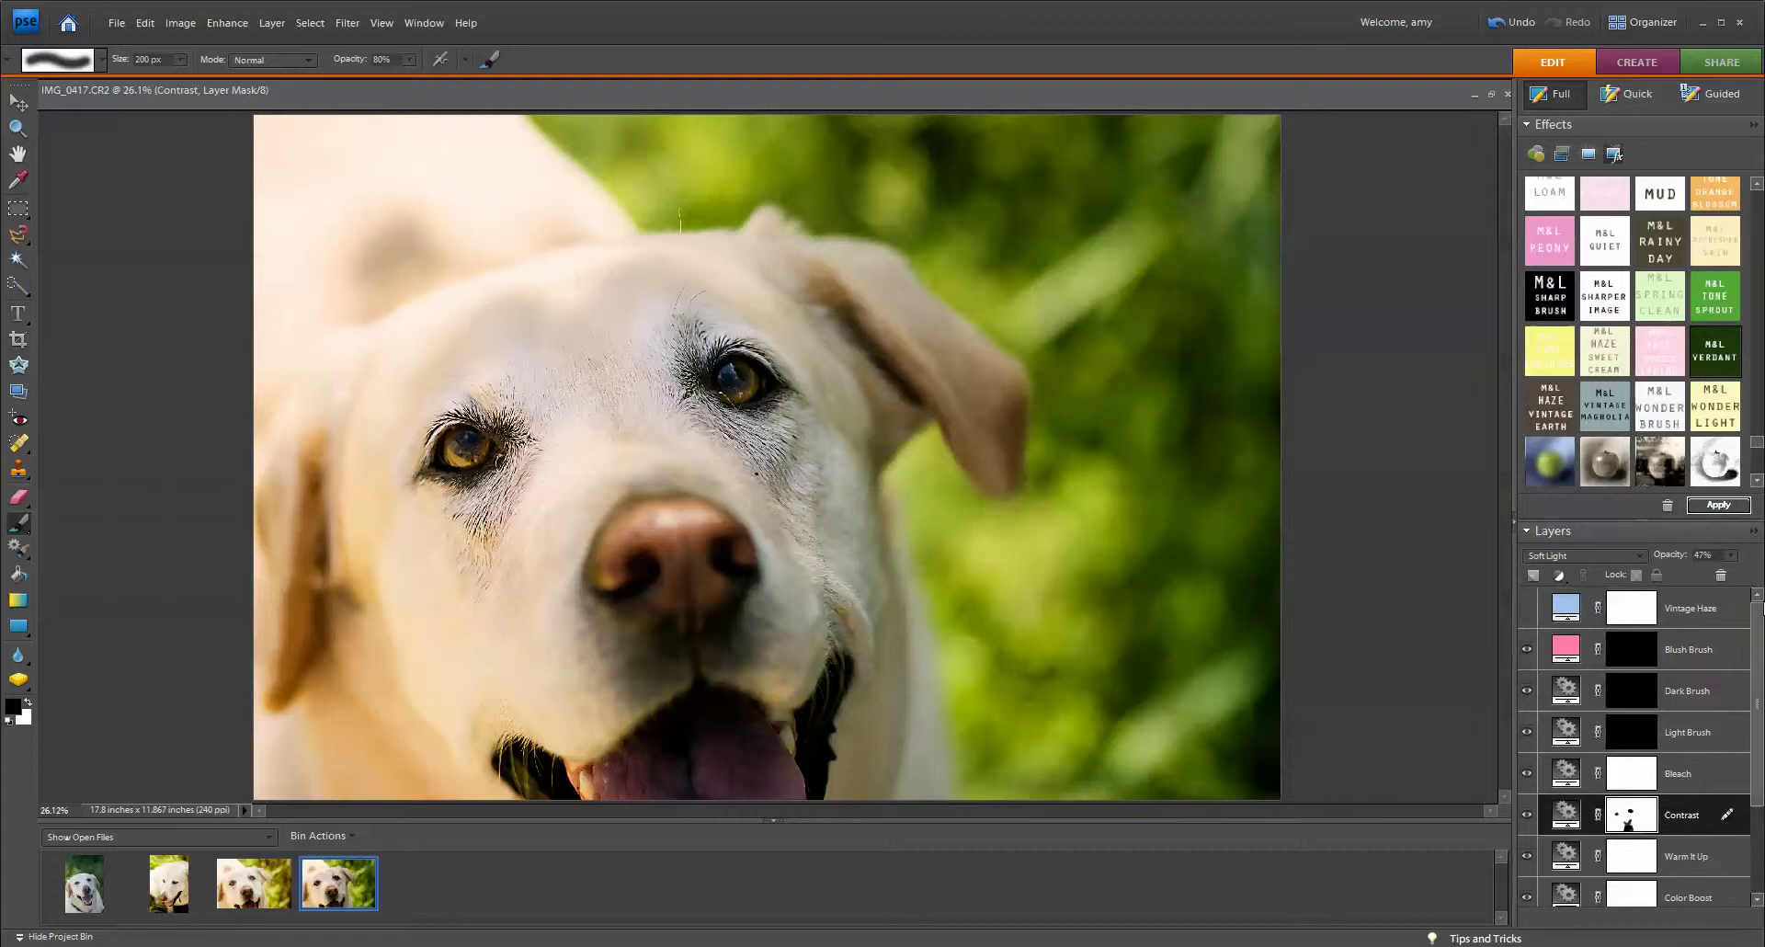
left_click(1526, 775)
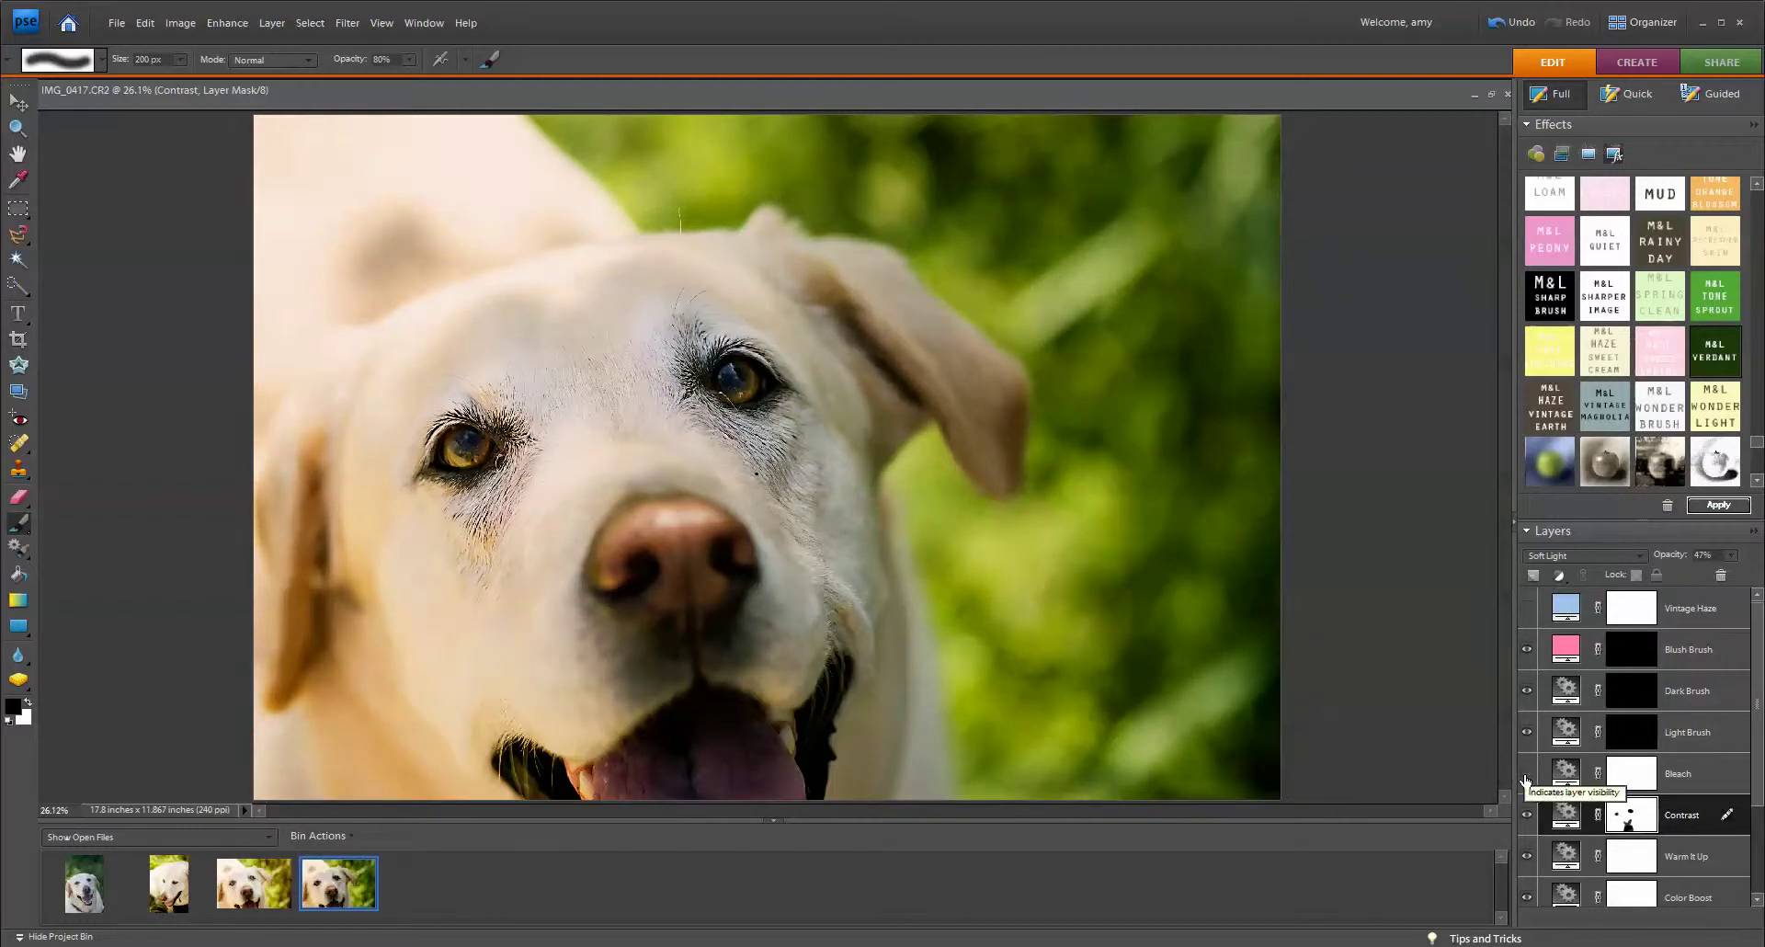
left_click(1526, 775)
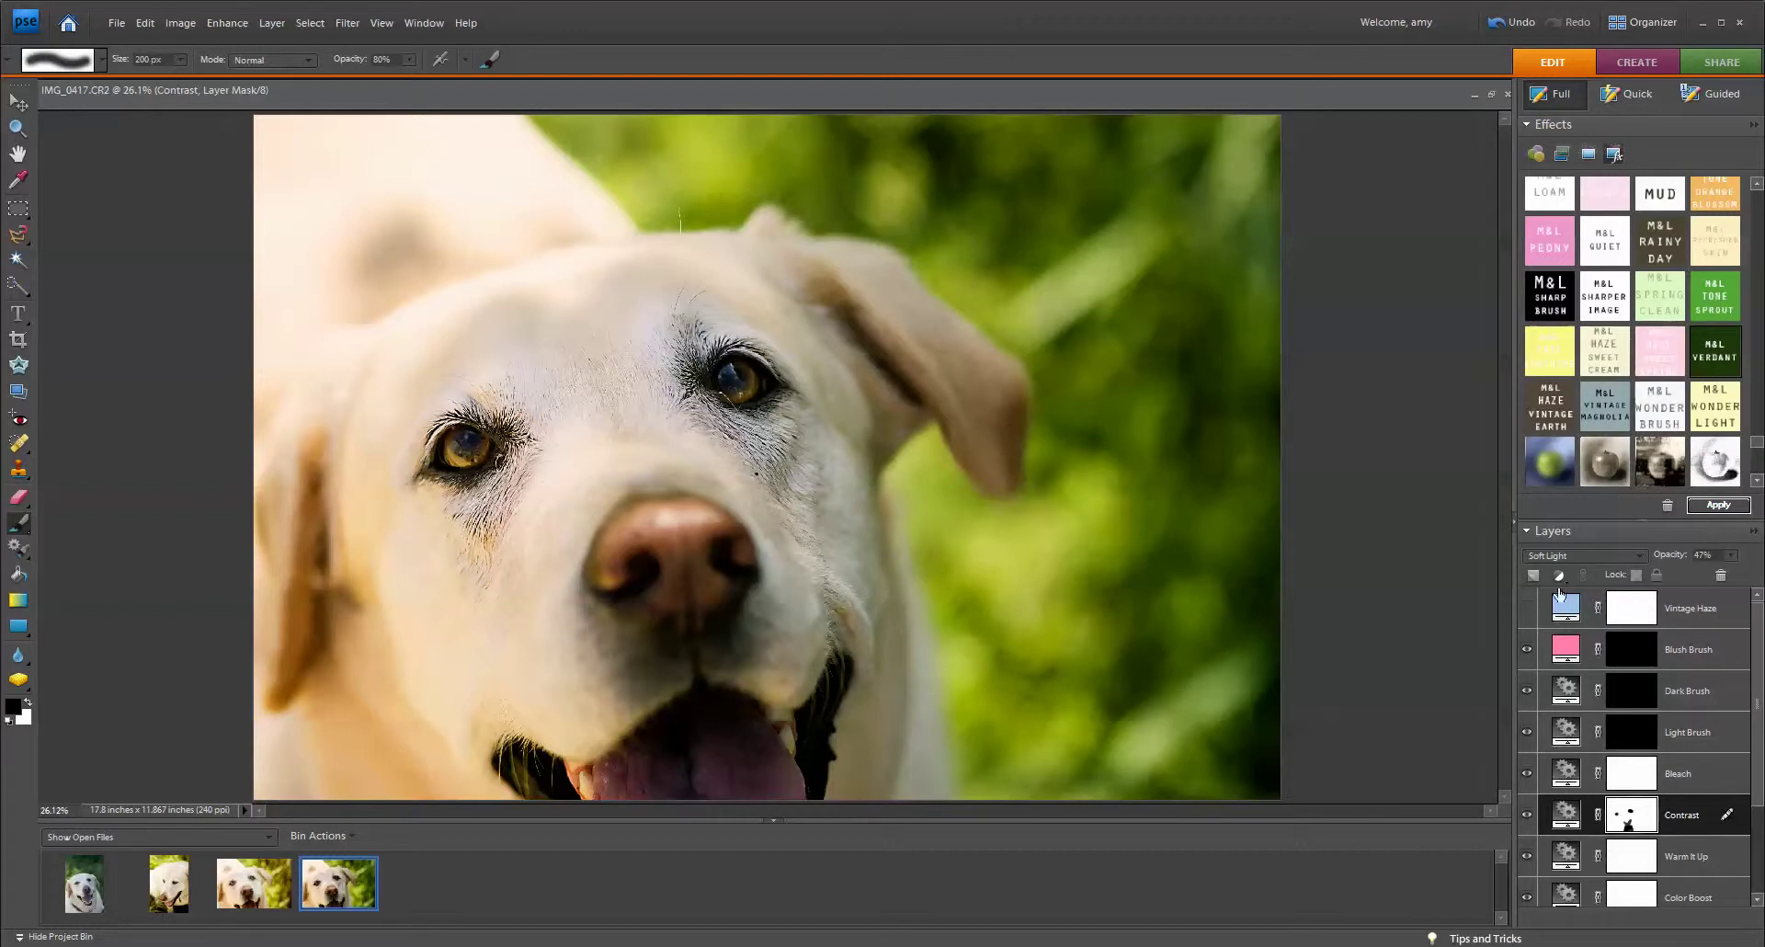
Paint white on the Light Brush mask over the dog's face with a 400 px brush at reduced opacity
left_click(1632, 735)
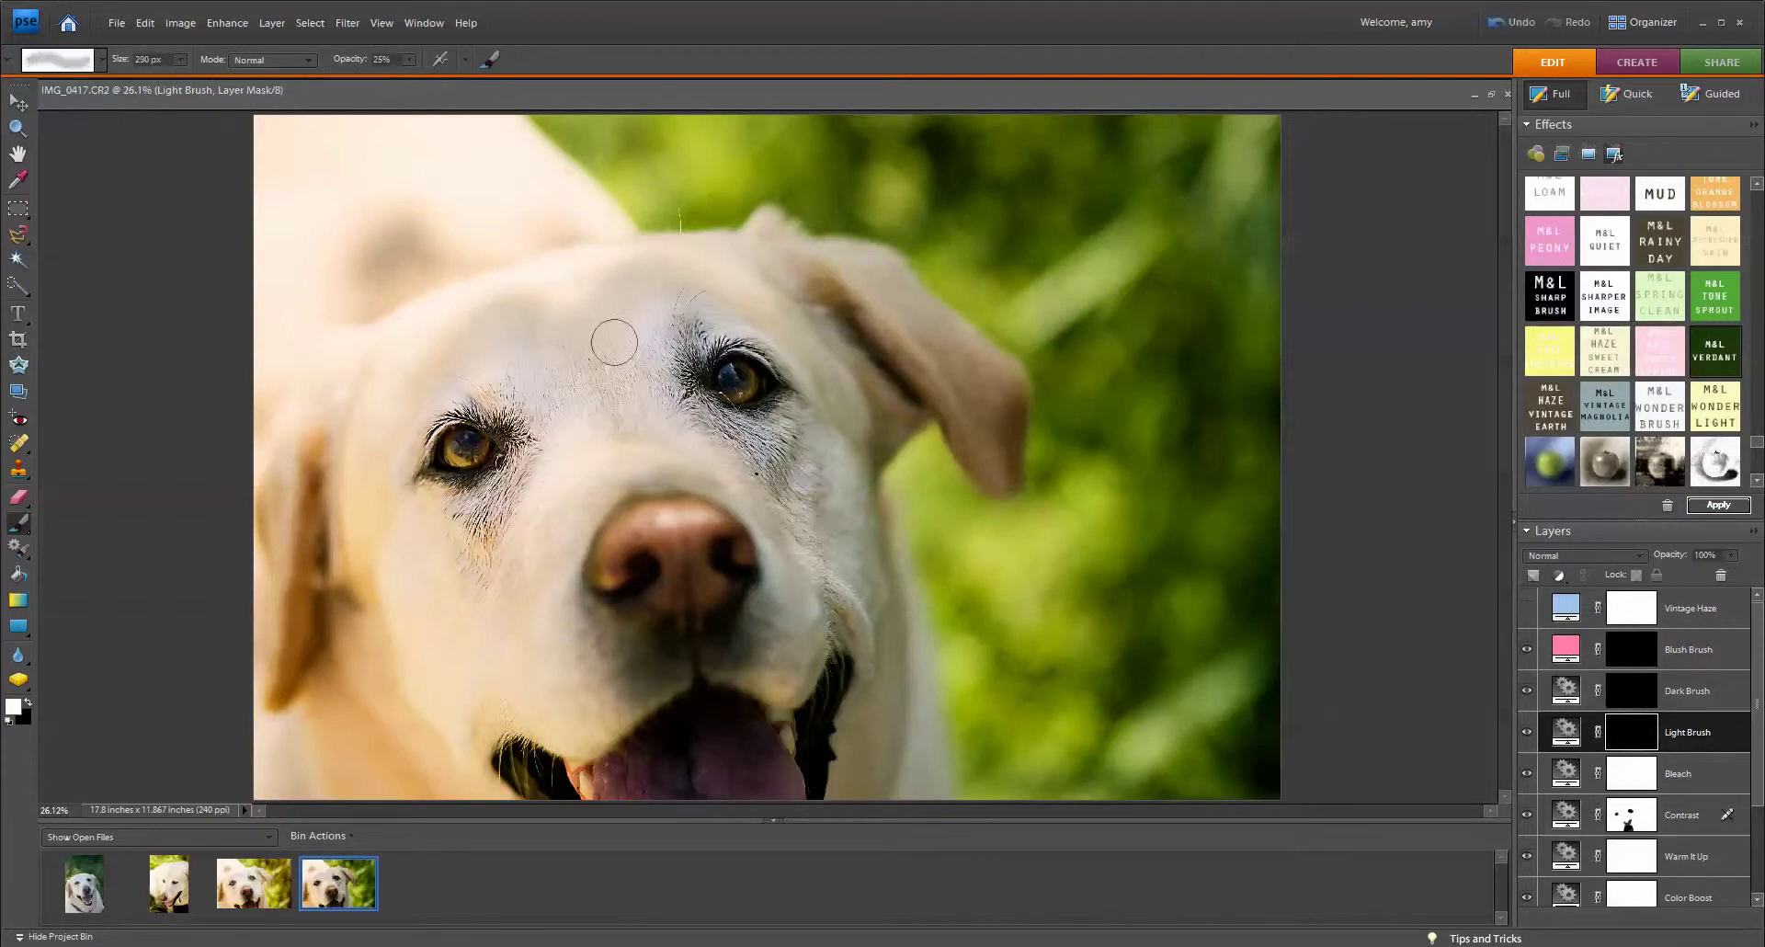
key("bracketright")
key("bracketright")
key("bracketright")
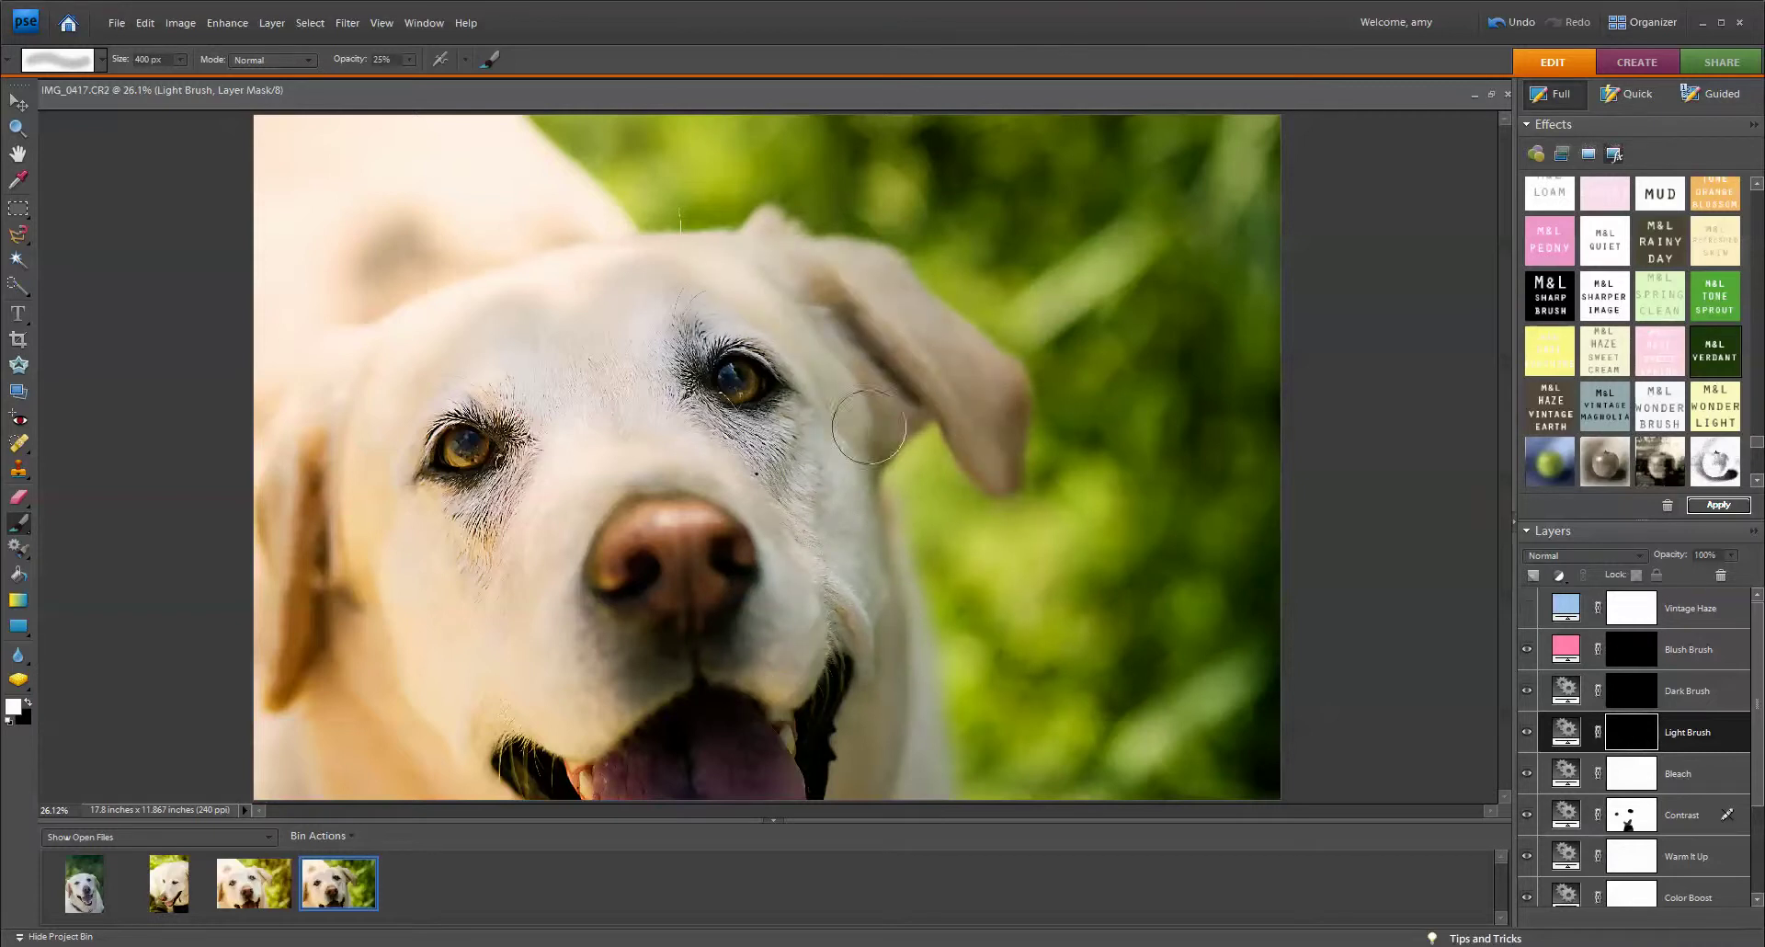
mouse_move(832, 600)
left_mouse_down()
mouse_move(782, 648)
mouse_move(792, 614)
mouse_move(873, 632)
mouse_move(882, 675)
mouse_move(895, 635)
mouse_move(871, 750)
left_mouse_up()
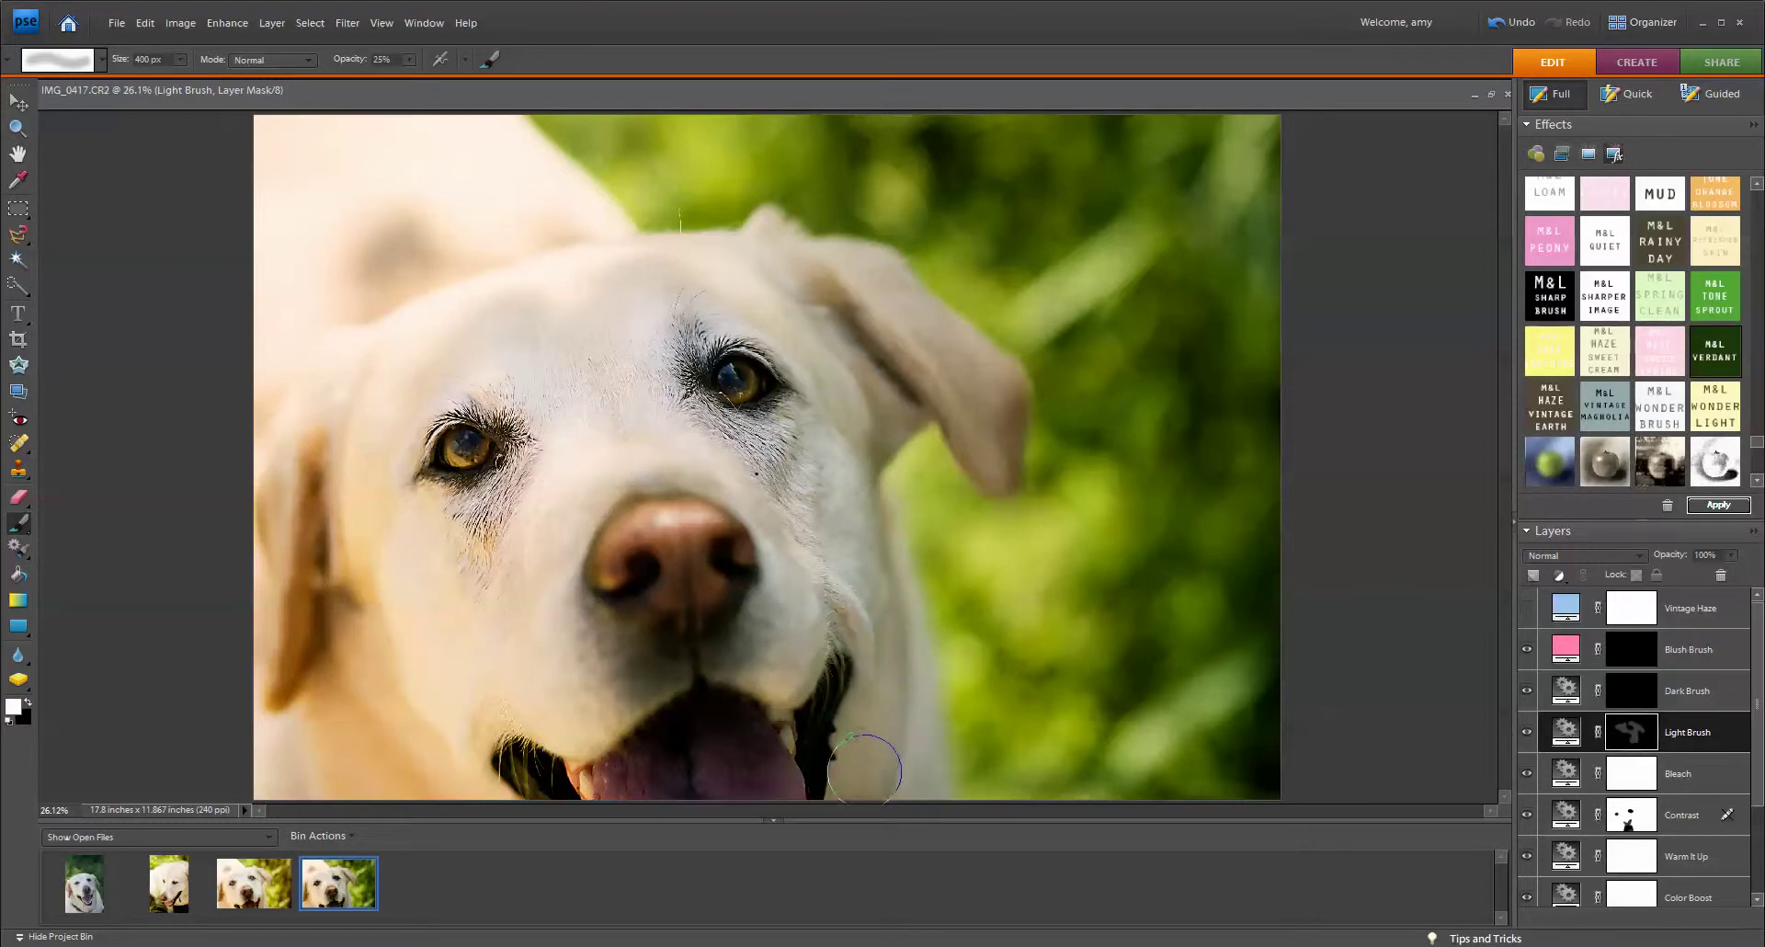
mouse_move(654, 440)
left_mouse_down()
mouse_move(615, 345)
mouse_move(652, 305)
mouse_move(694, 302)
mouse_move(645, 292)
mouse_move(643, 314)
mouse_move(535, 375)
mouse_move(426, 372)
mouse_move(498, 325)
mouse_move(602, 353)
mouse_move(526, 510)
mouse_move(614, 373)
mouse_move(699, 450)
mouse_move(772, 464)
mouse_move(824, 429)
mouse_move(836, 555)
mouse_move(775, 645)
mouse_move(840, 503)
mouse_move(839, 347)
mouse_move(809, 317)
mouse_move(722, 292)
mouse_move(837, 275)
mouse_move(955, 362)
mouse_move(995, 432)
mouse_move(873, 438)
mouse_move(826, 296)
mouse_move(652, 316)
mouse_move(692, 372)
mouse_move(655, 313)
mouse_move(829, 610)
mouse_move(761, 650)
mouse_move(777, 655)
mouse_move(810, 578)
mouse_move(796, 615)
mouse_move(793, 580)
mouse_move(673, 588)
mouse_move(617, 642)
mouse_move(593, 702)
mouse_move(591, 656)
mouse_move(552, 610)
mouse_move(575, 592)
mouse_move(555, 585)
mouse_move(619, 343)
mouse_move(687, 302)
mouse_move(583, 394)
mouse_move(473, 354)
mouse_move(817, 428)
mouse_move(835, 580)
mouse_move(768, 465)
mouse_move(838, 567)
mouse_move(861, 358)
mouse_move(823, 276)
mouse_move(957, 383)
mouse_move(988, 452)
mouse_move(874, 406)
mouse_move(882, 355)
mouse_move(808, 407)
left_mouse_up()
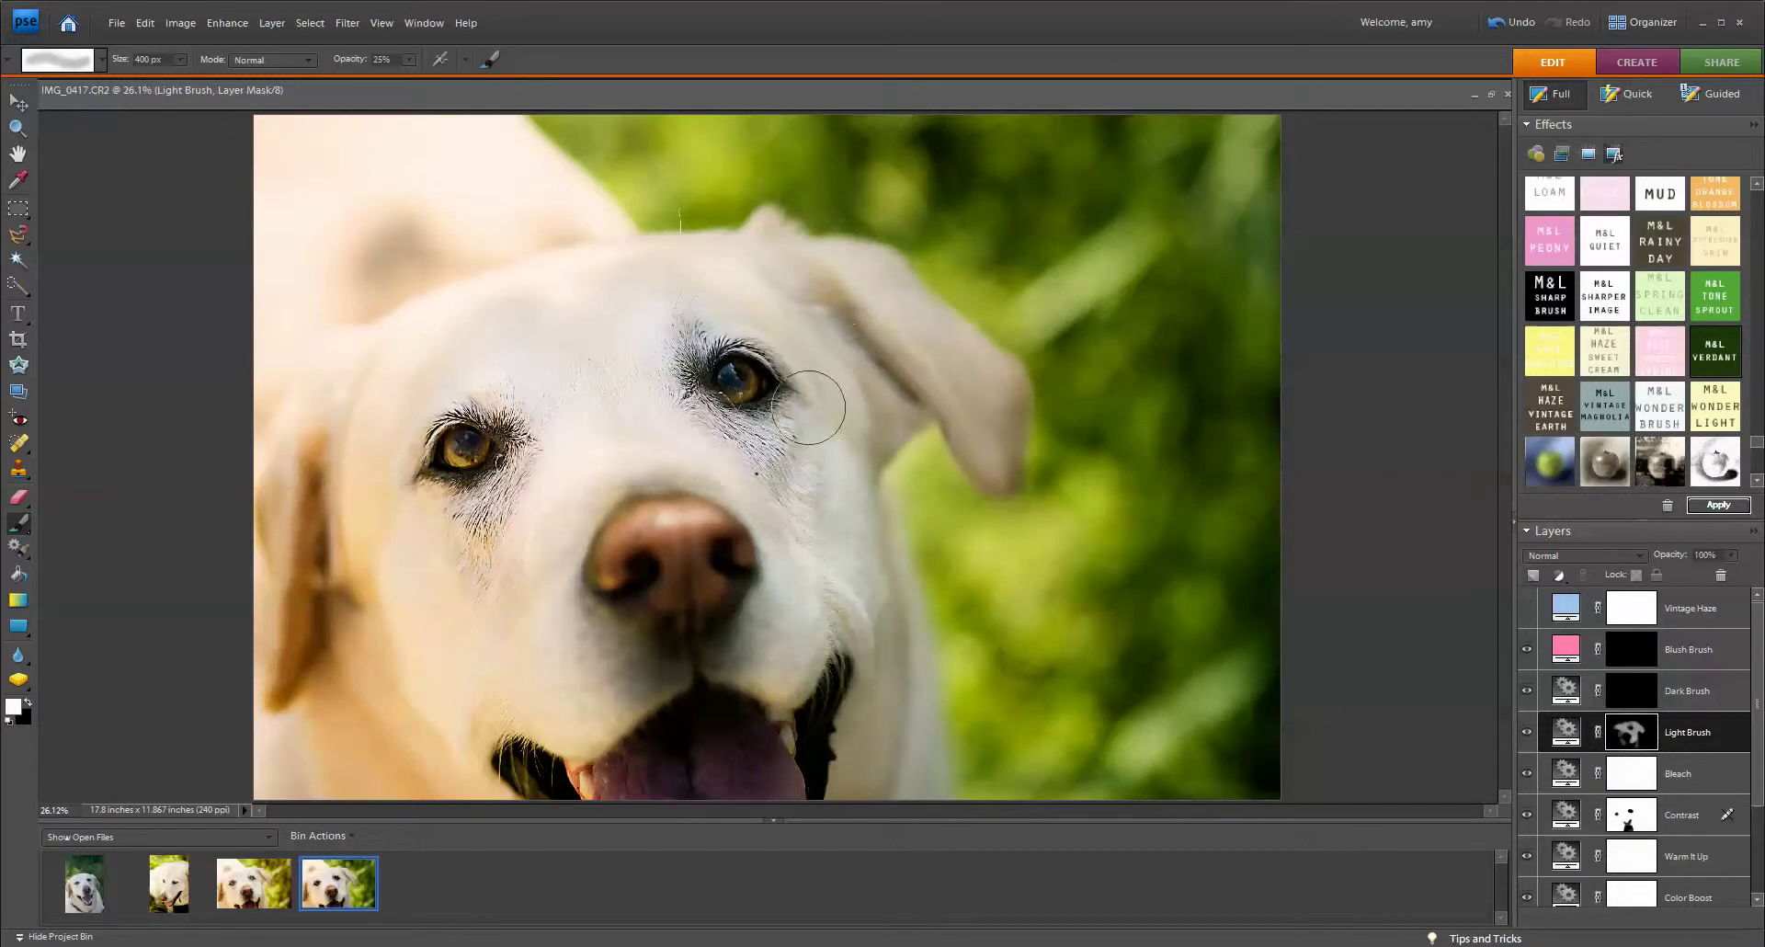
Compare the photo with the Light Brush layer hidden and shown, and dismiss the e-mail notification
left_click(1527, 734)
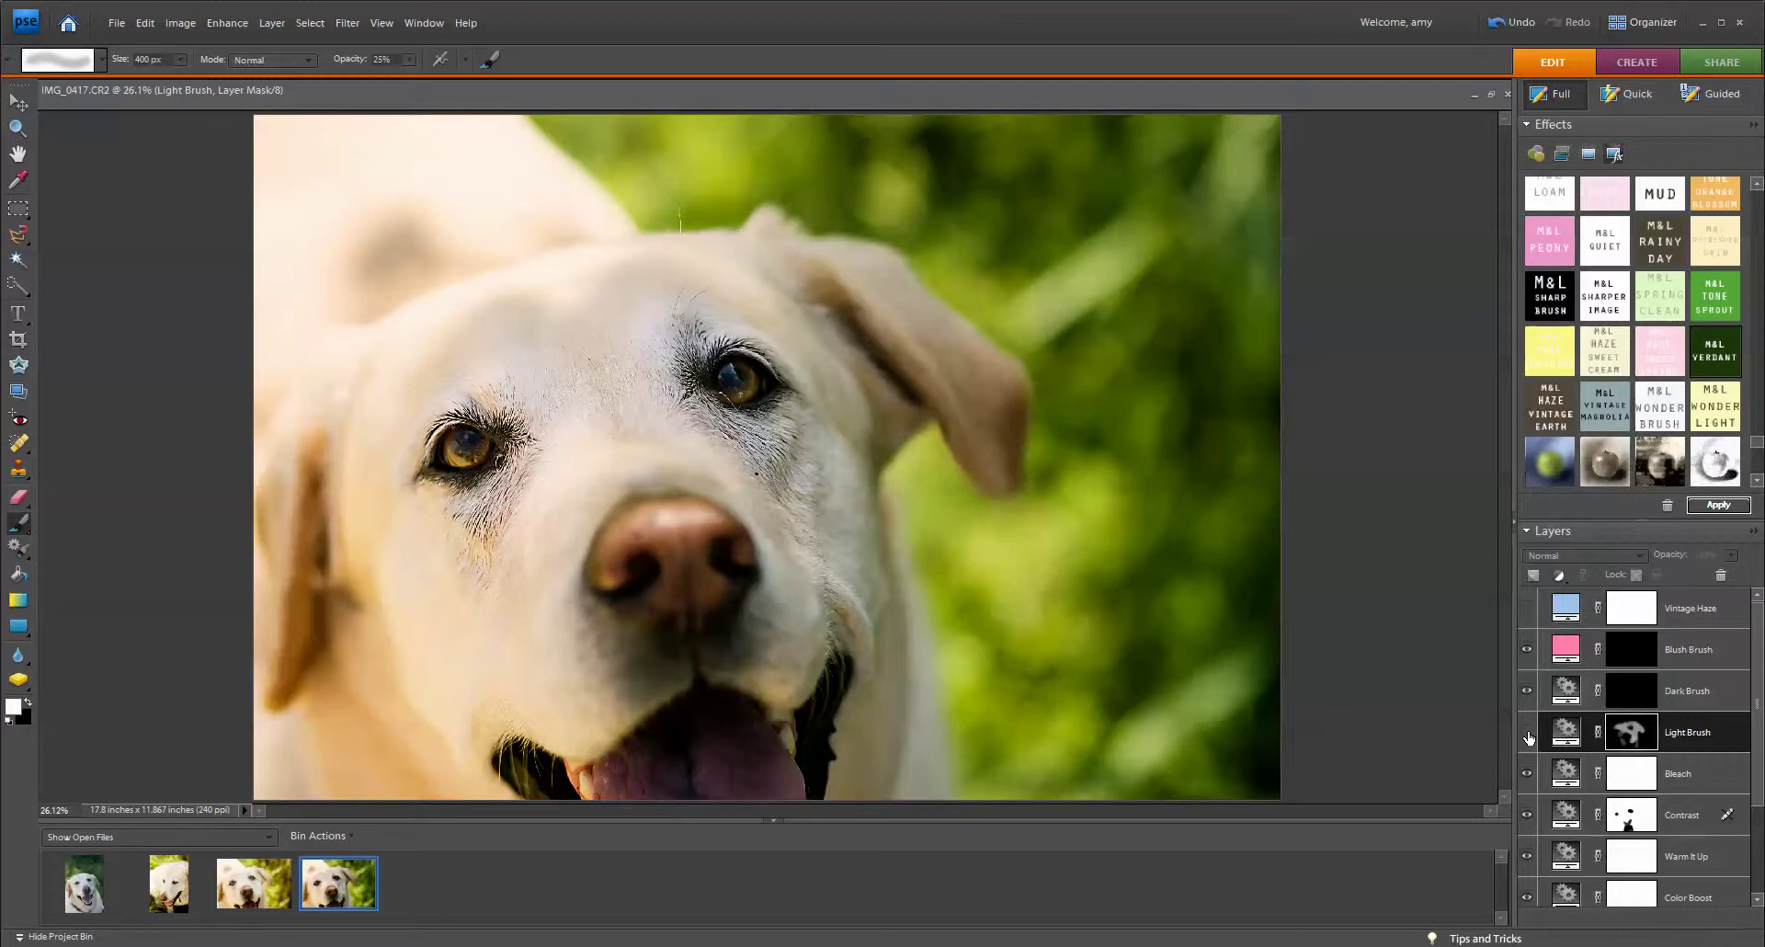
left_click(1528, 734)
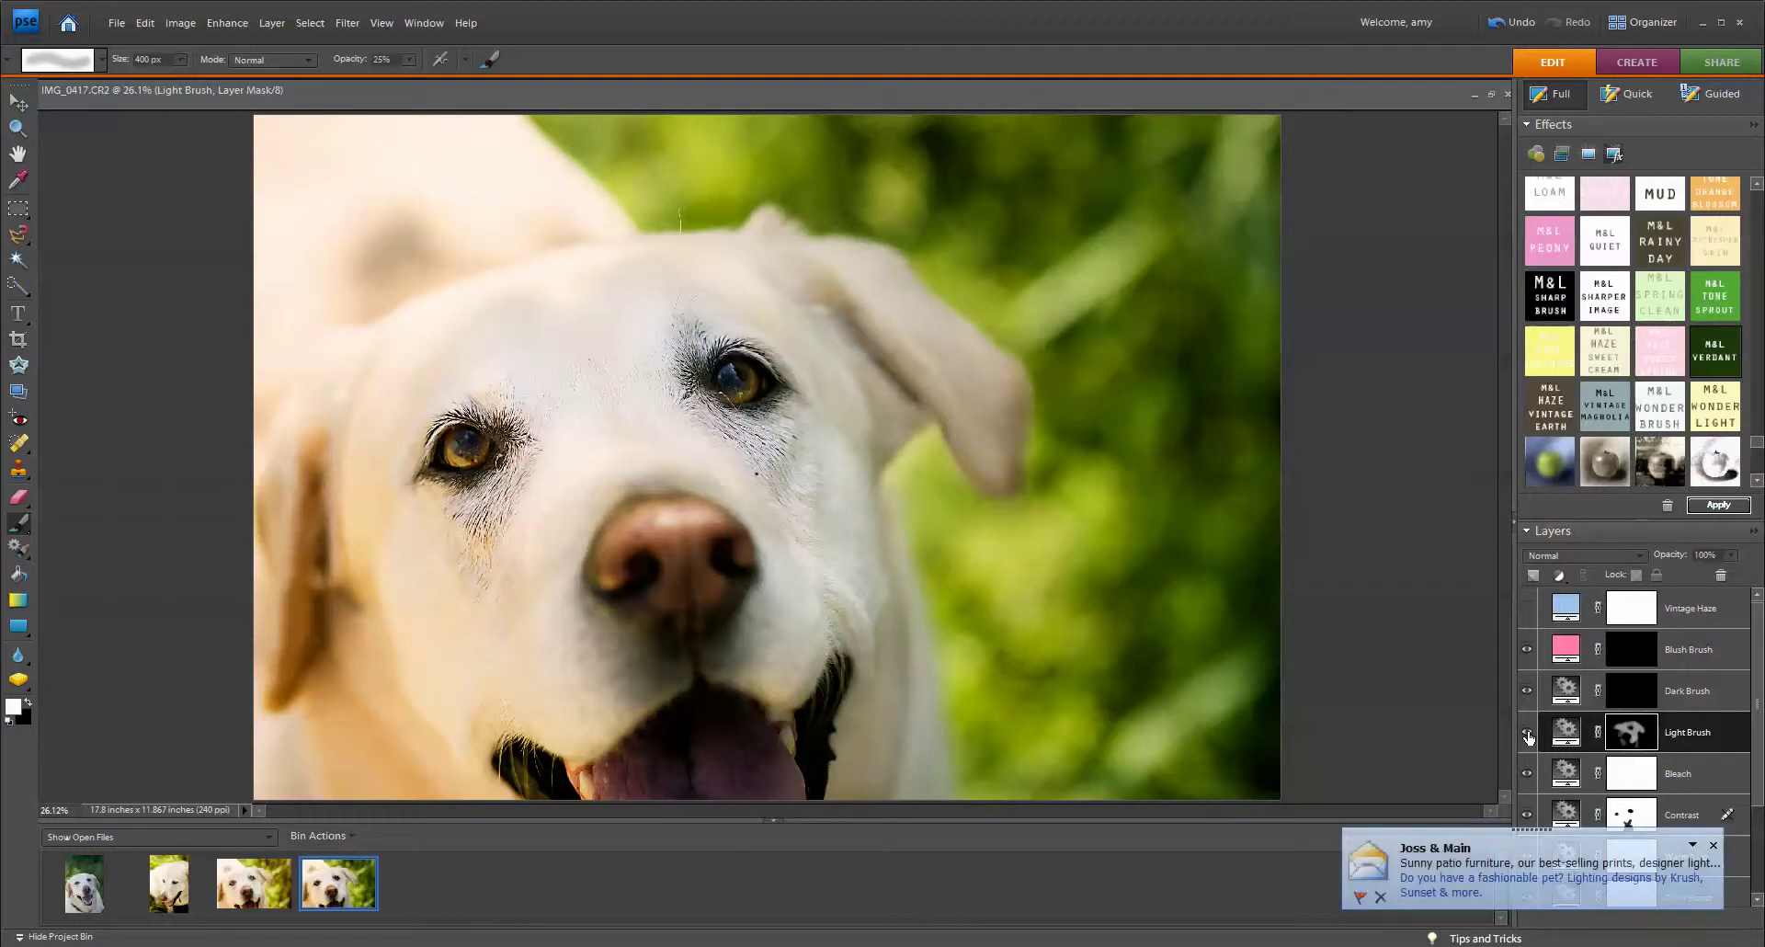
left_click(1713, 846)
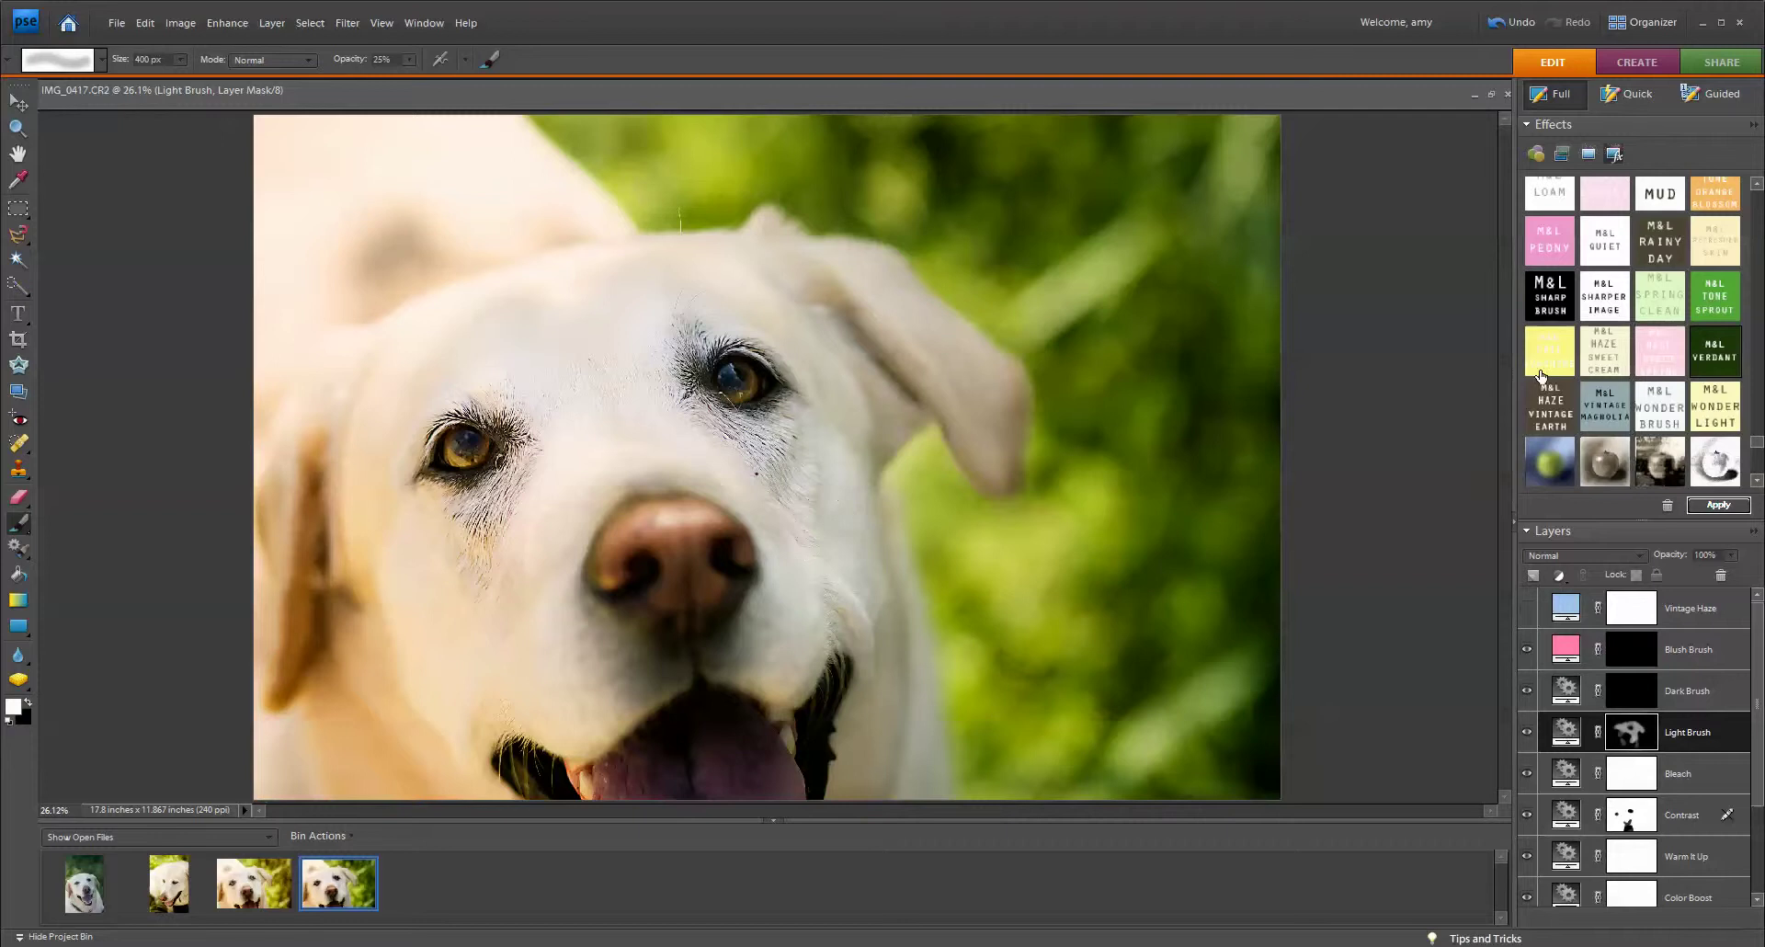
Apply the M&L Tone Orange Blossom action above the Vintage Haze layer
scroll(1759, 193, "up", 5)
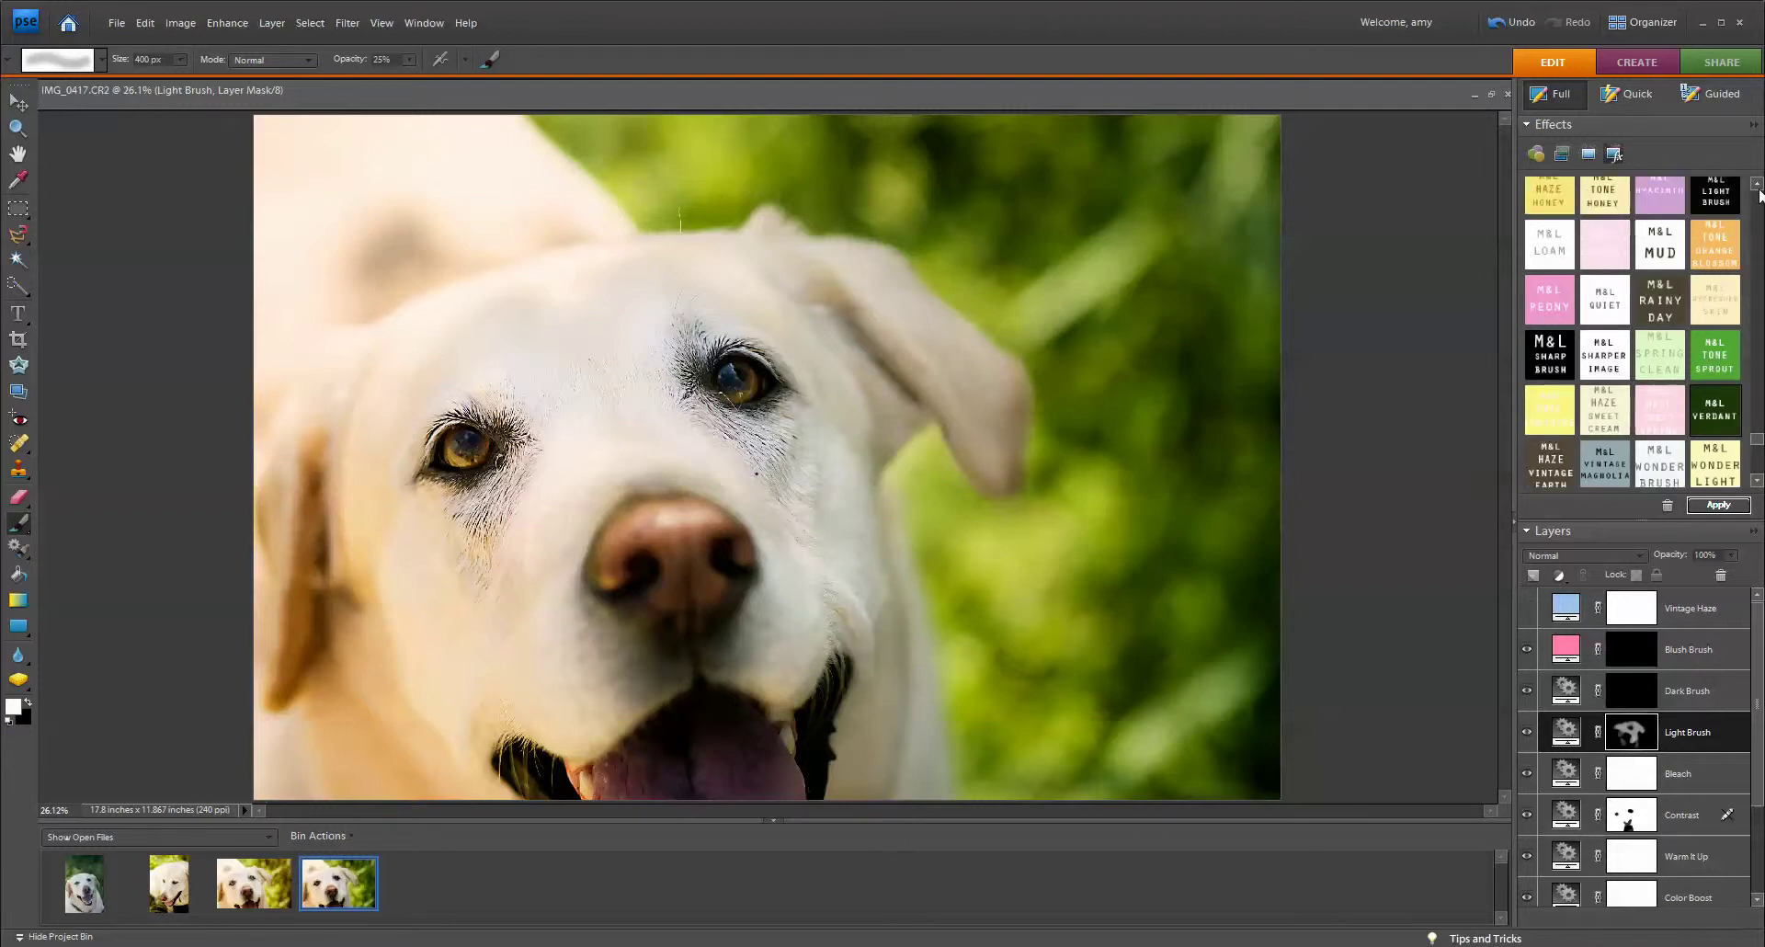
scroll(1759, 190, "up", 1)
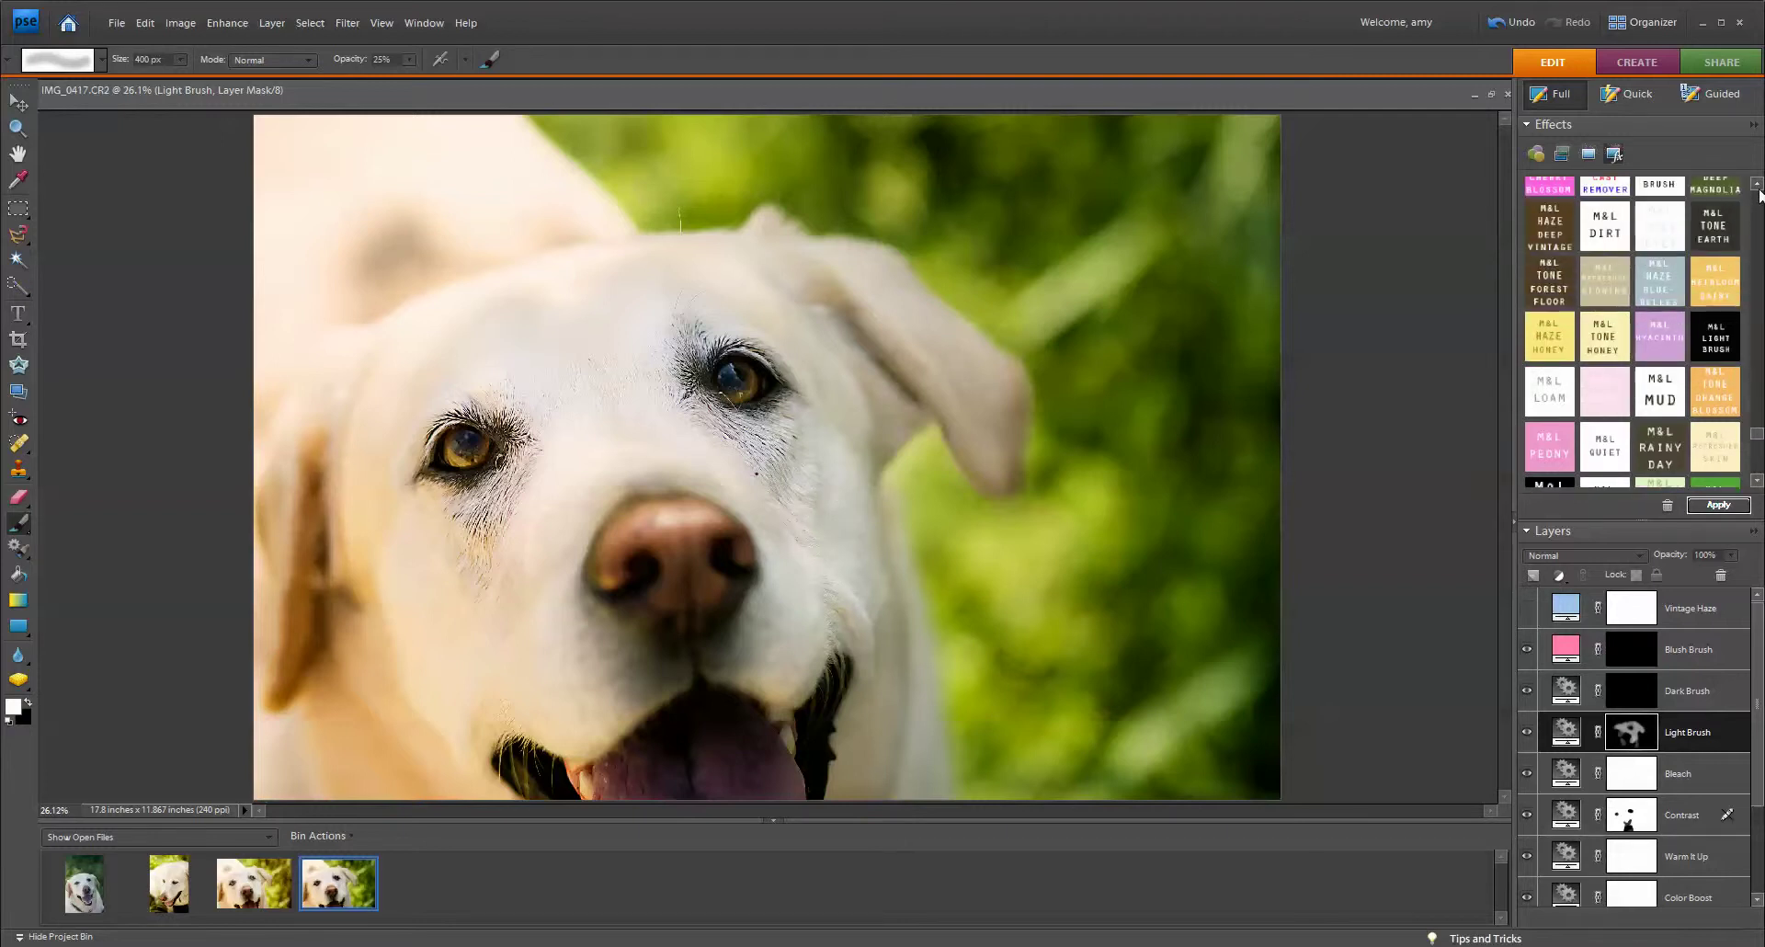
left_click(1714, 628)
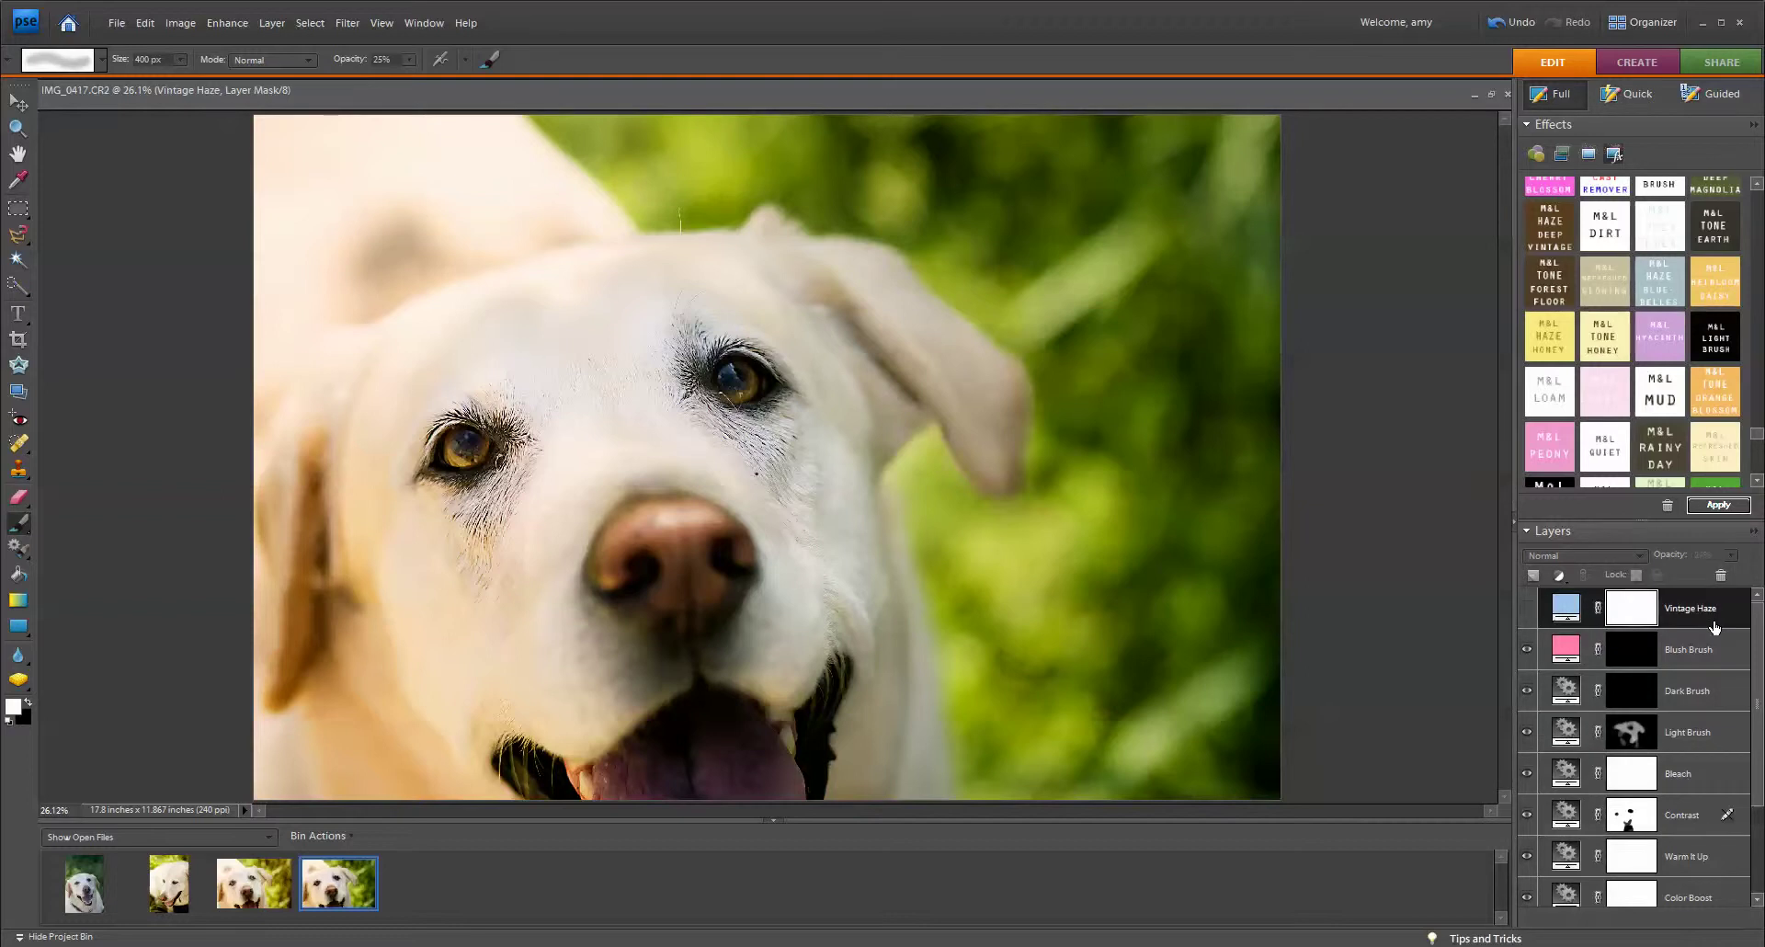
double_click(1710, 401)
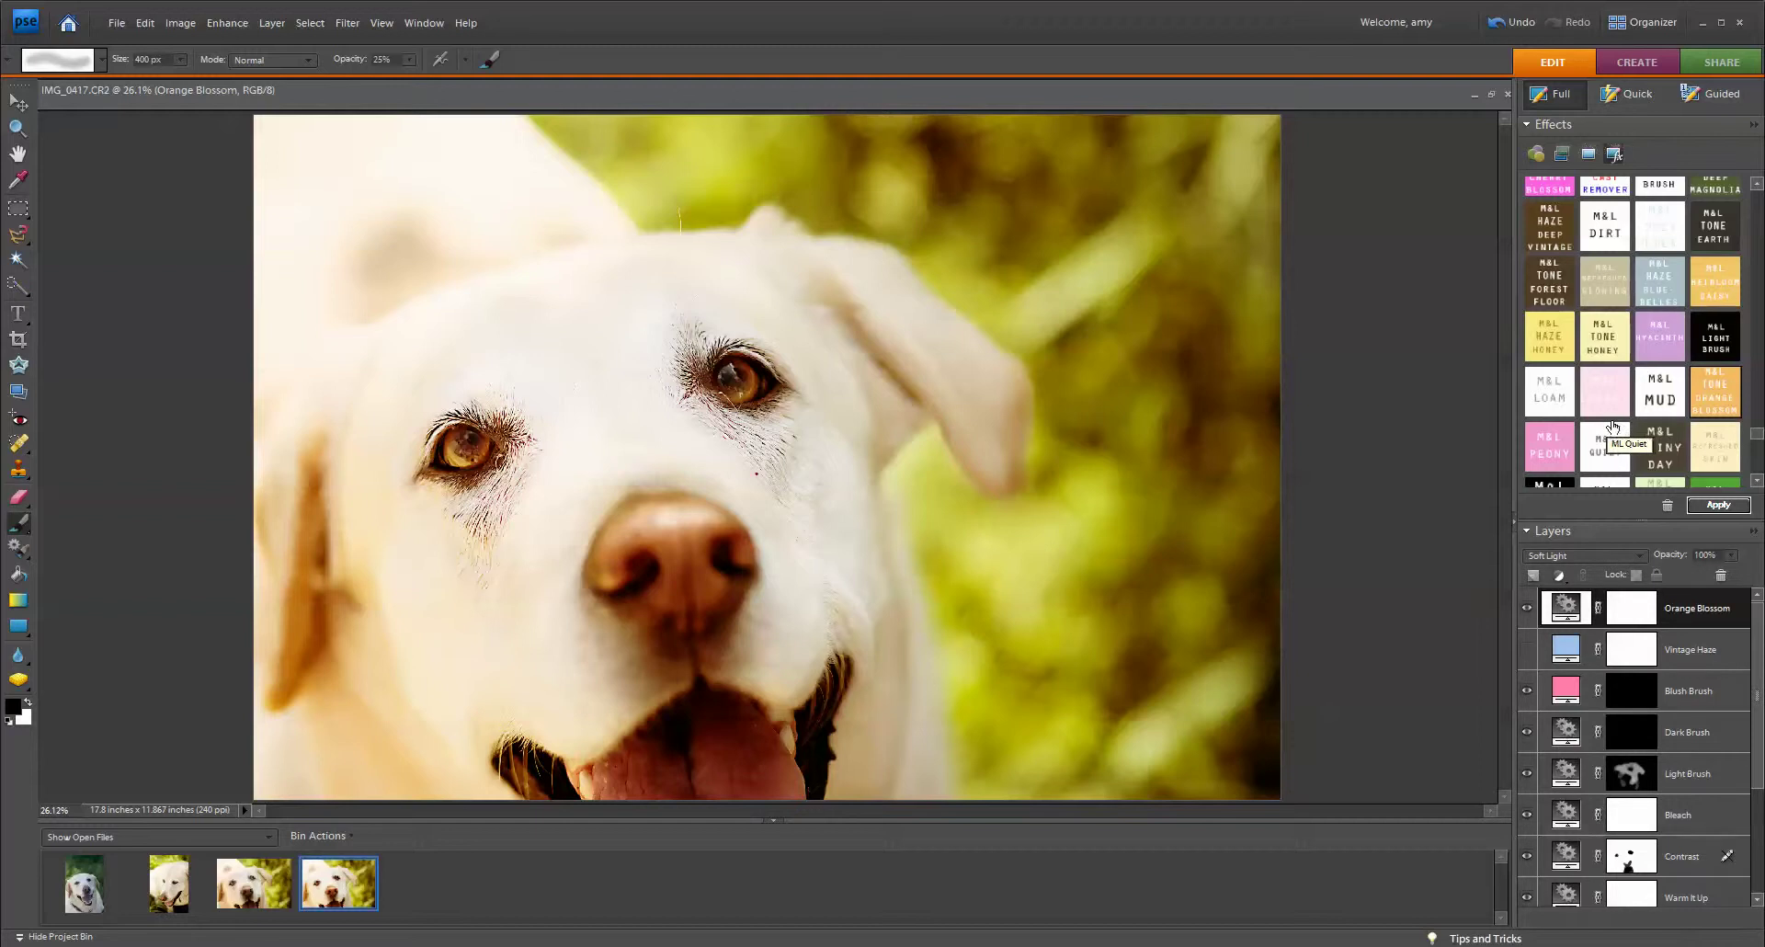
Compare the photo with the Orange Blossom layer hidden and shown
left_click(1527, 608)
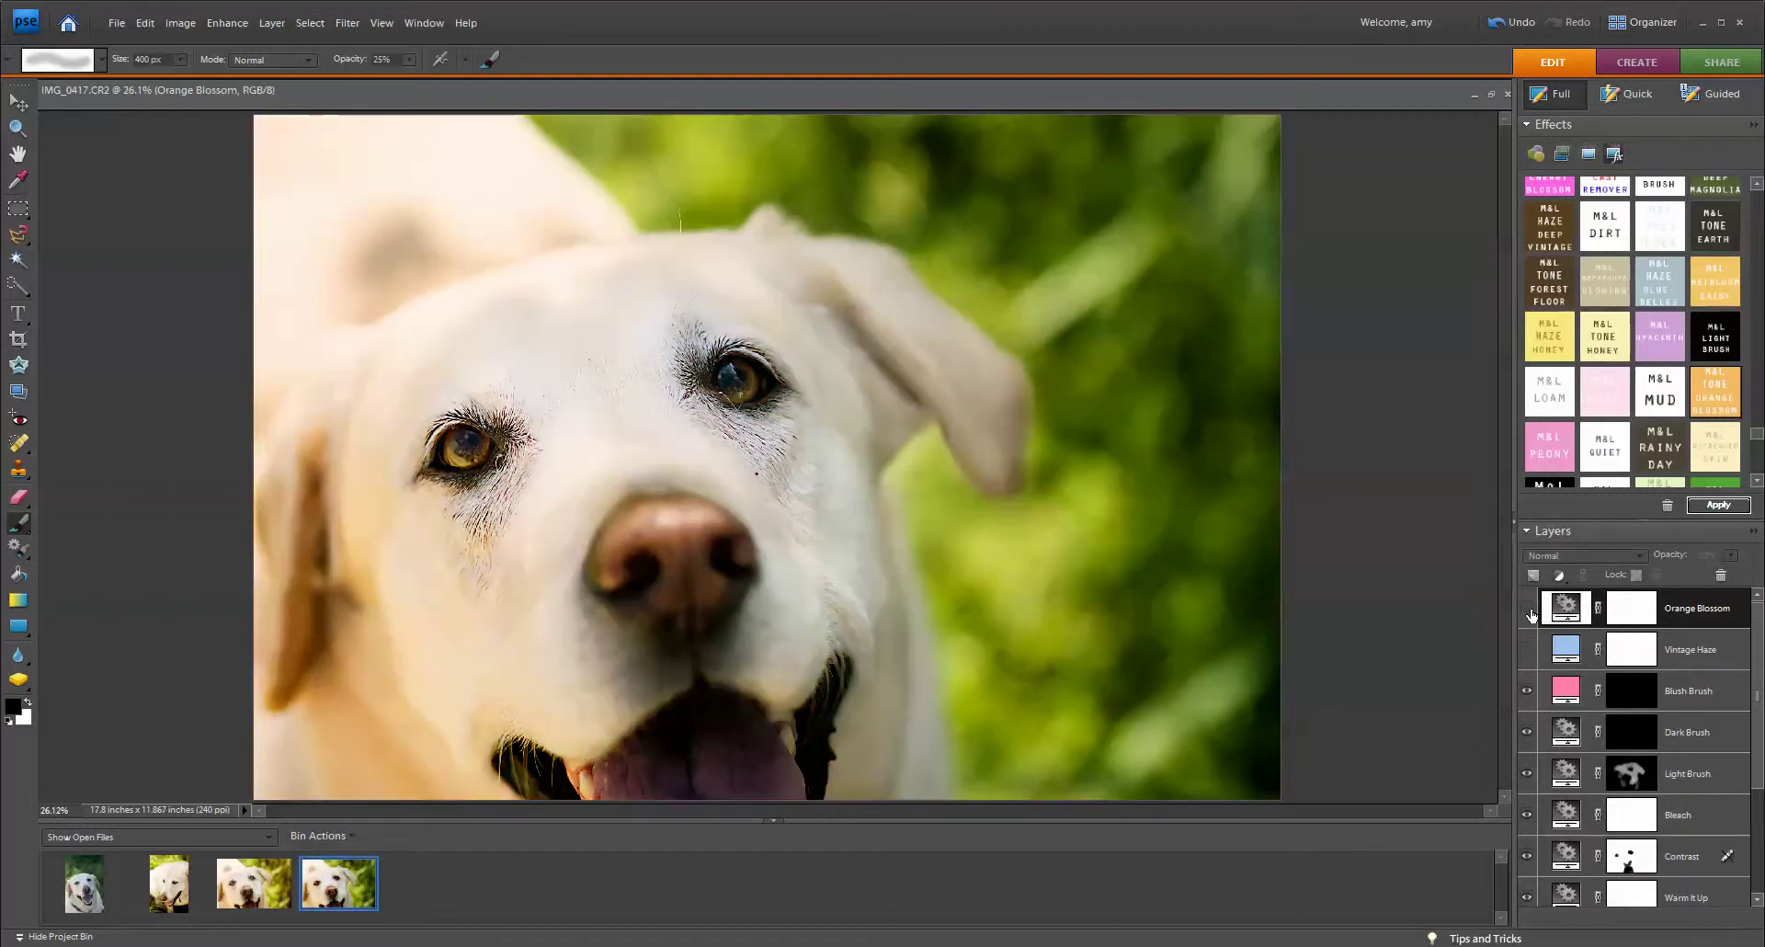
left_click(1527, 609)
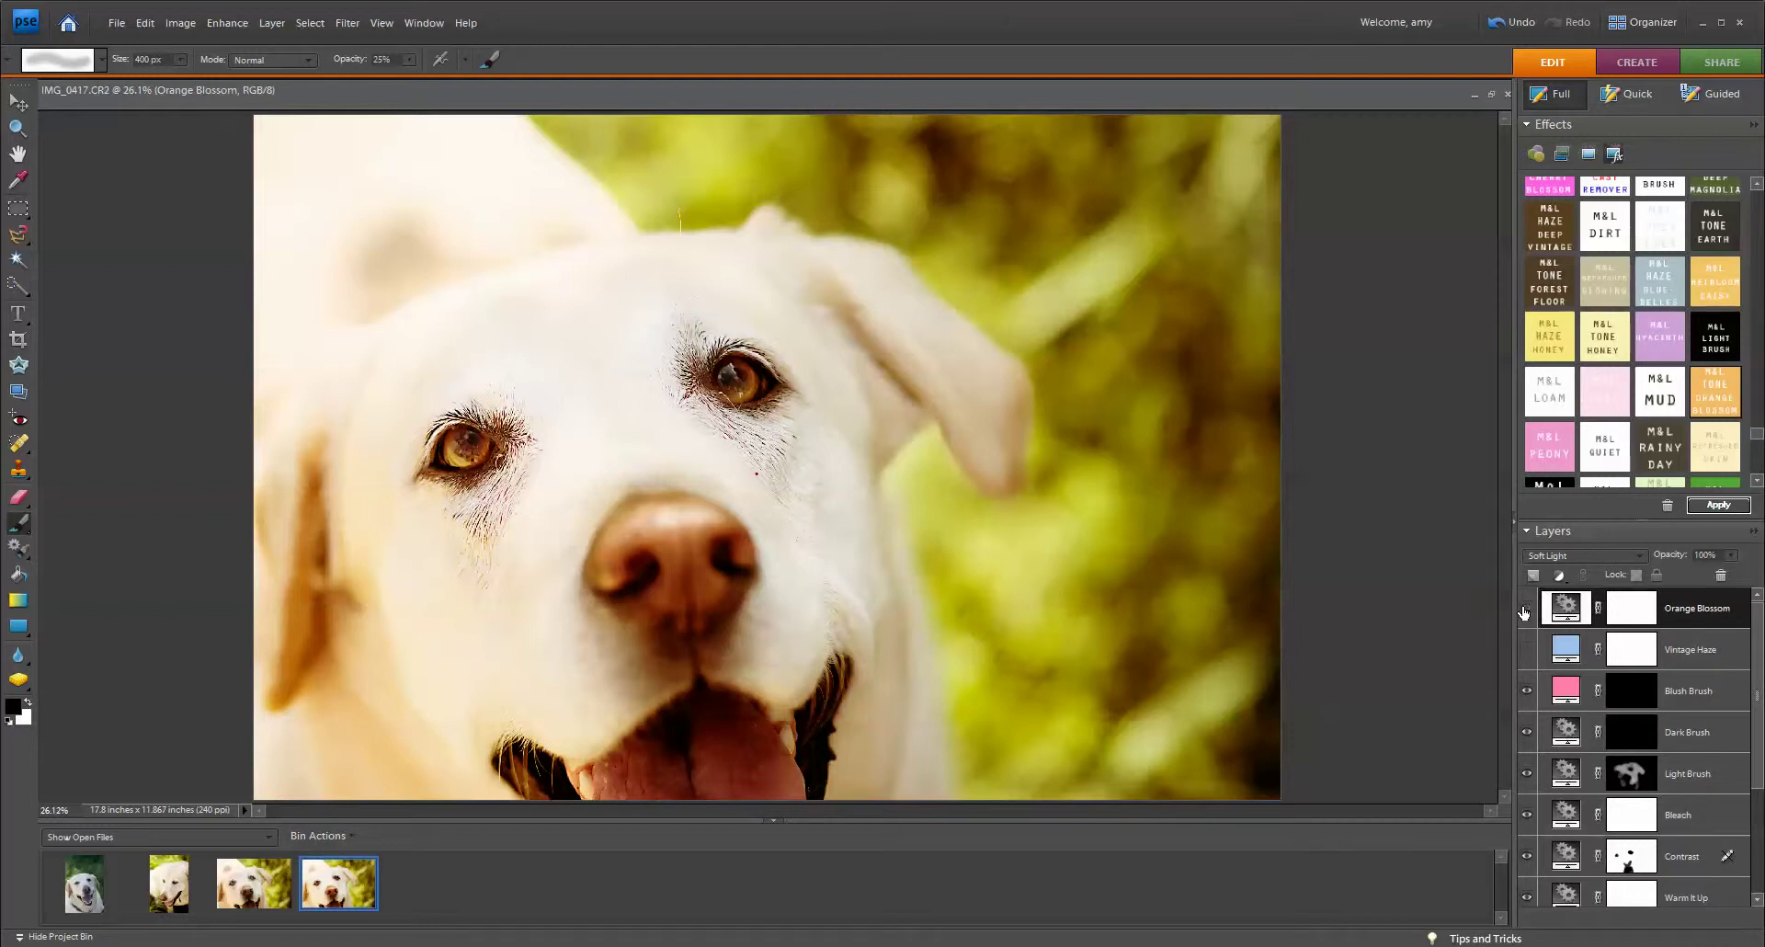
left_click(1525, 610)
left_click(1525, 610)
Paint black on the Orange Blossom mask over the dog's nose with a 400 px brush at 40% opacity
left_click(1641, 614)
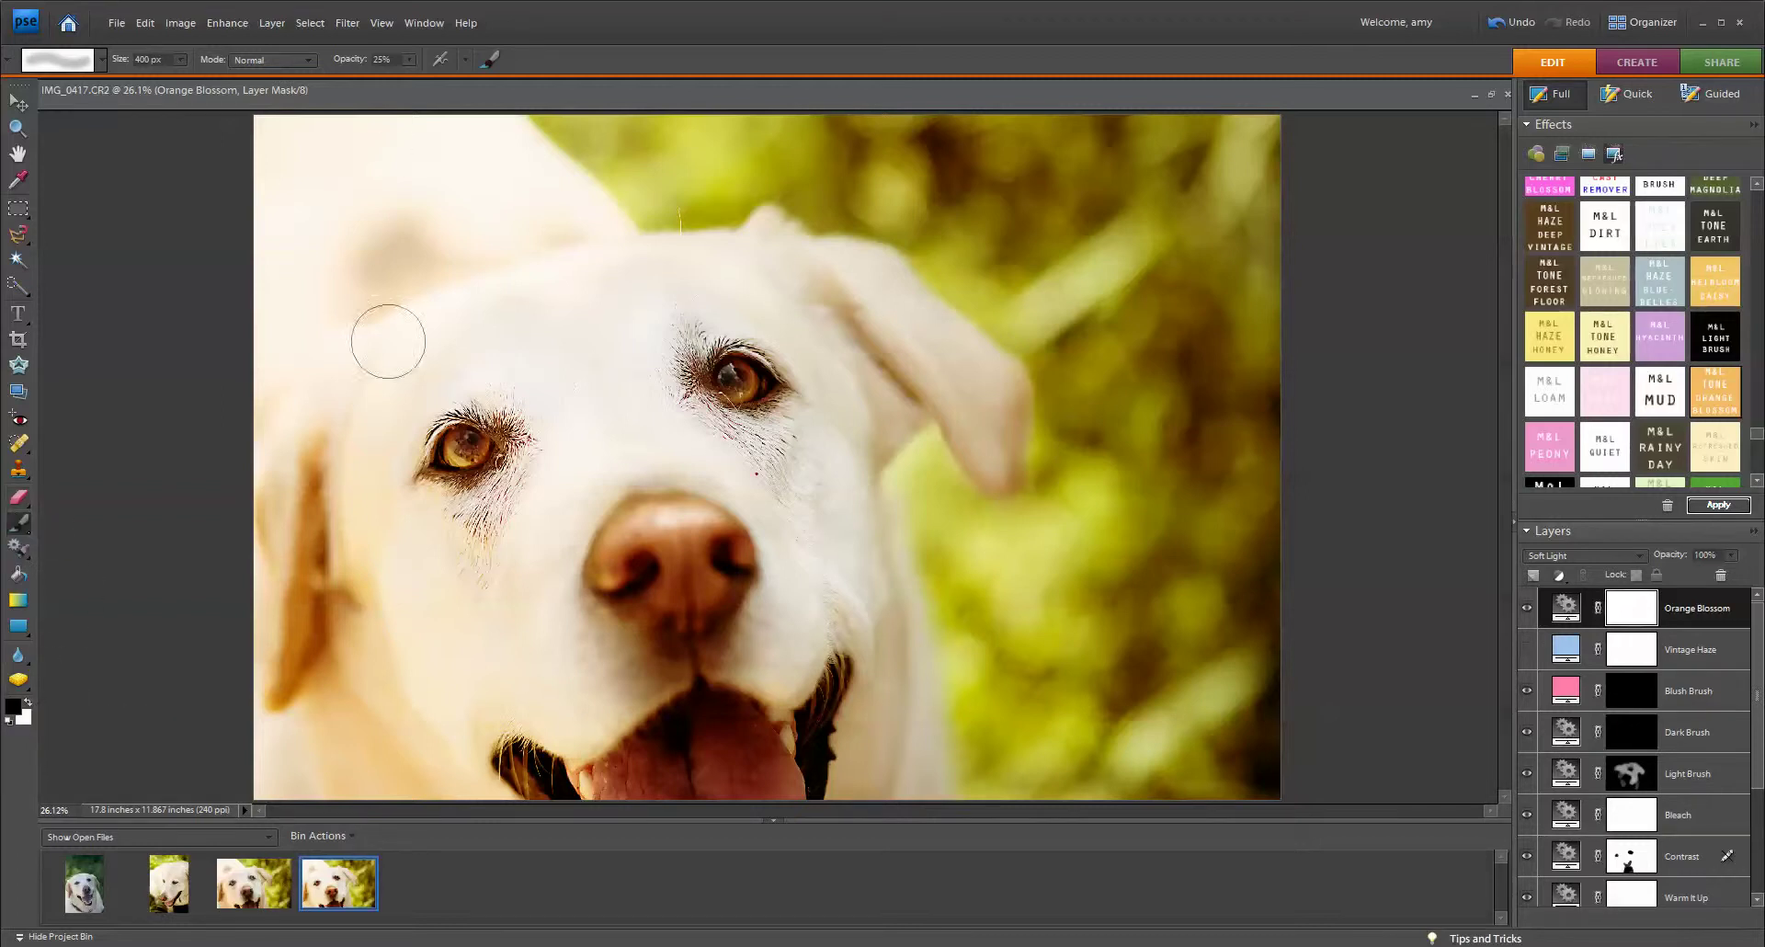
left_click(409, 59)
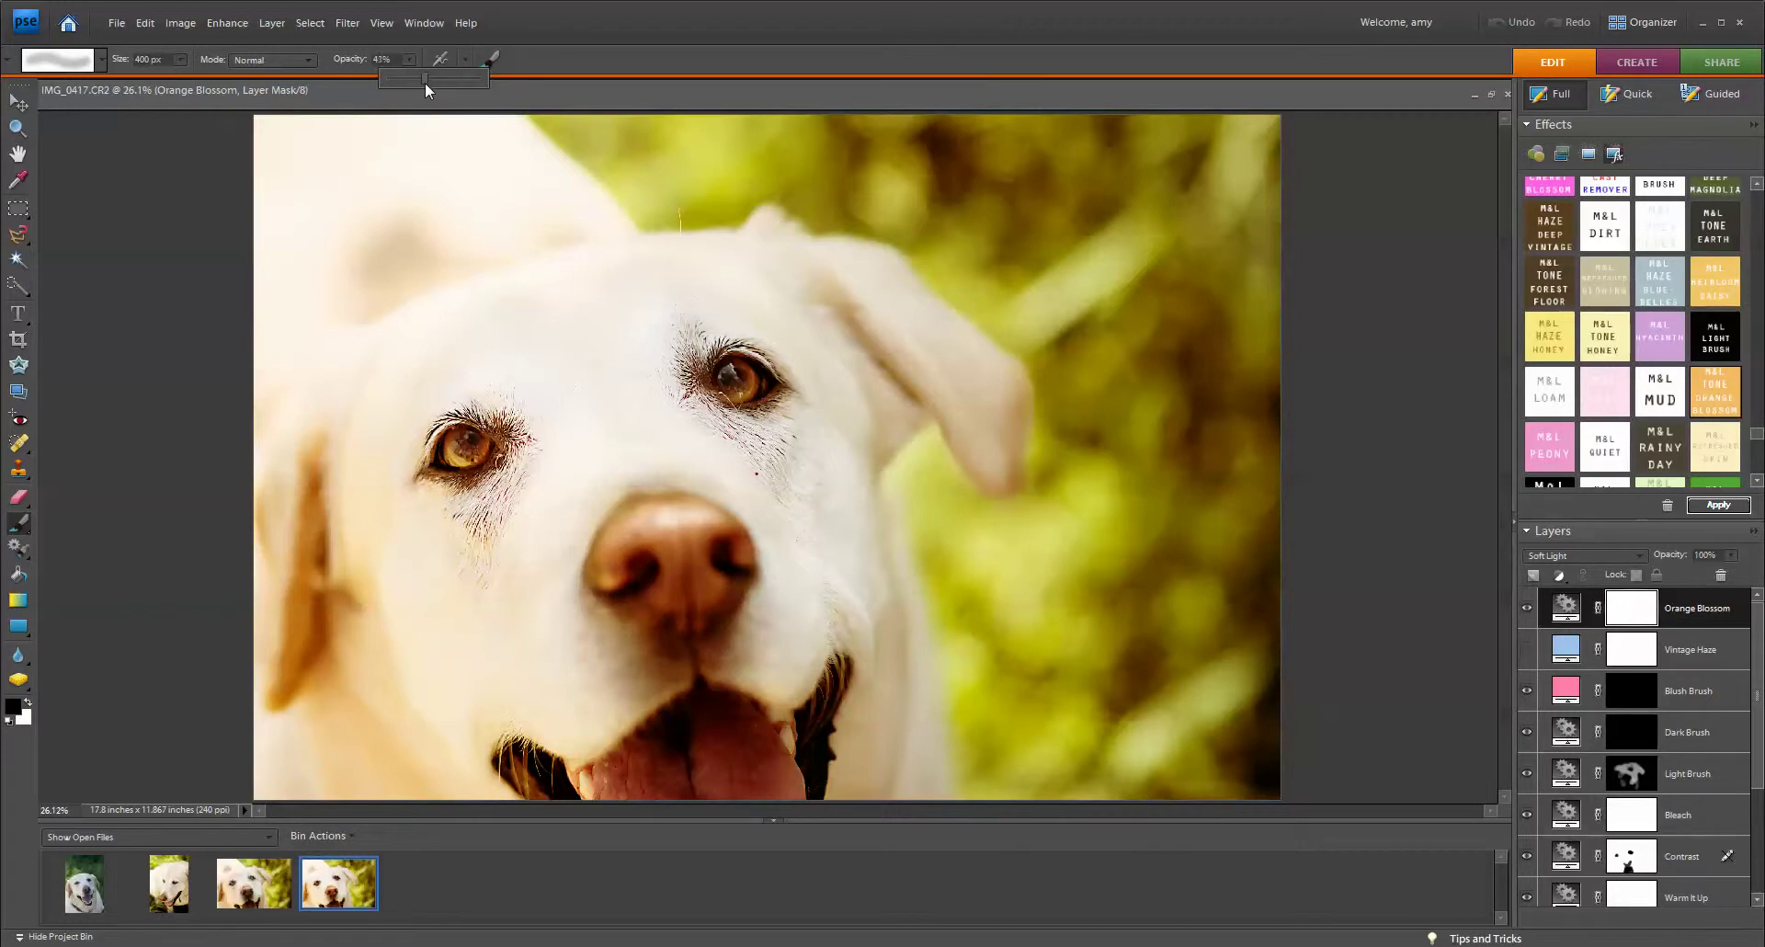
left_click_drag(425, 81, 423, 80)
mouse_move(663, 551)
left_mouse_down()
mouse_move(631, 560)
mouse_move(706, 545)
mouse_move(689, 584)
mouse_move(654, 581)
mouse_move(635, 542)
mouse_move(715, 552)
left_mouse_up()
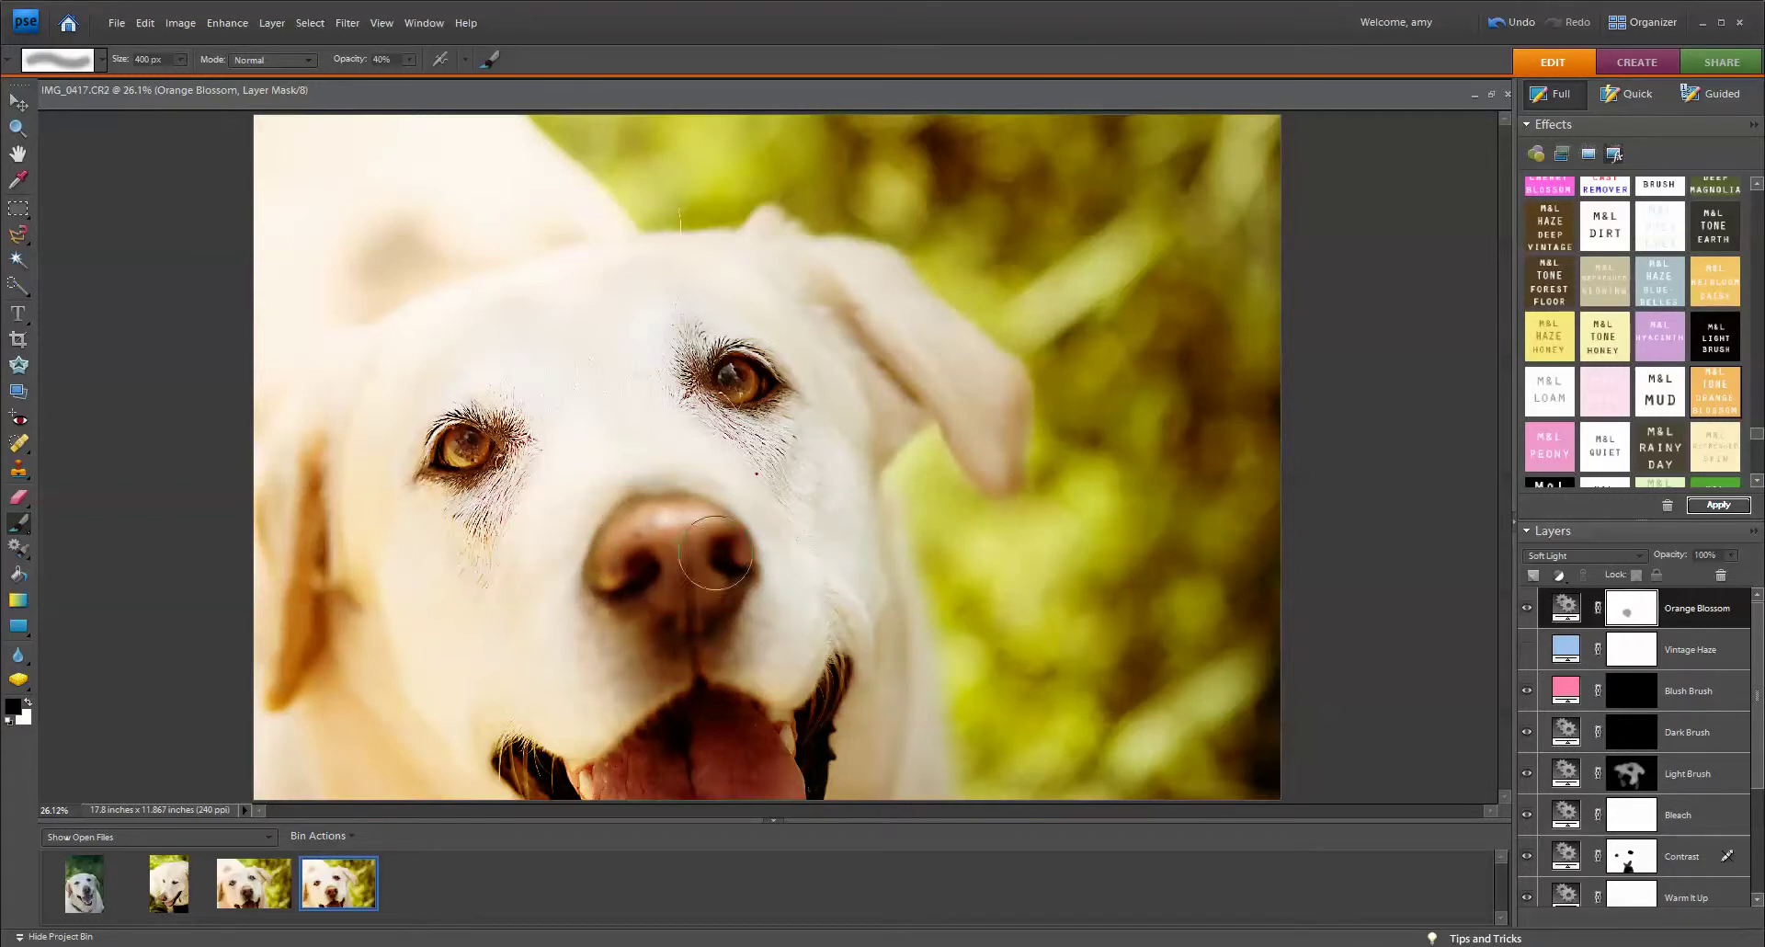
Check the masked Orange Blossom effect on the nose by repeatedly hiding and showing the layer
left_click(1528, 611)
left_click(1528, 612)
left_click(1528, 612)
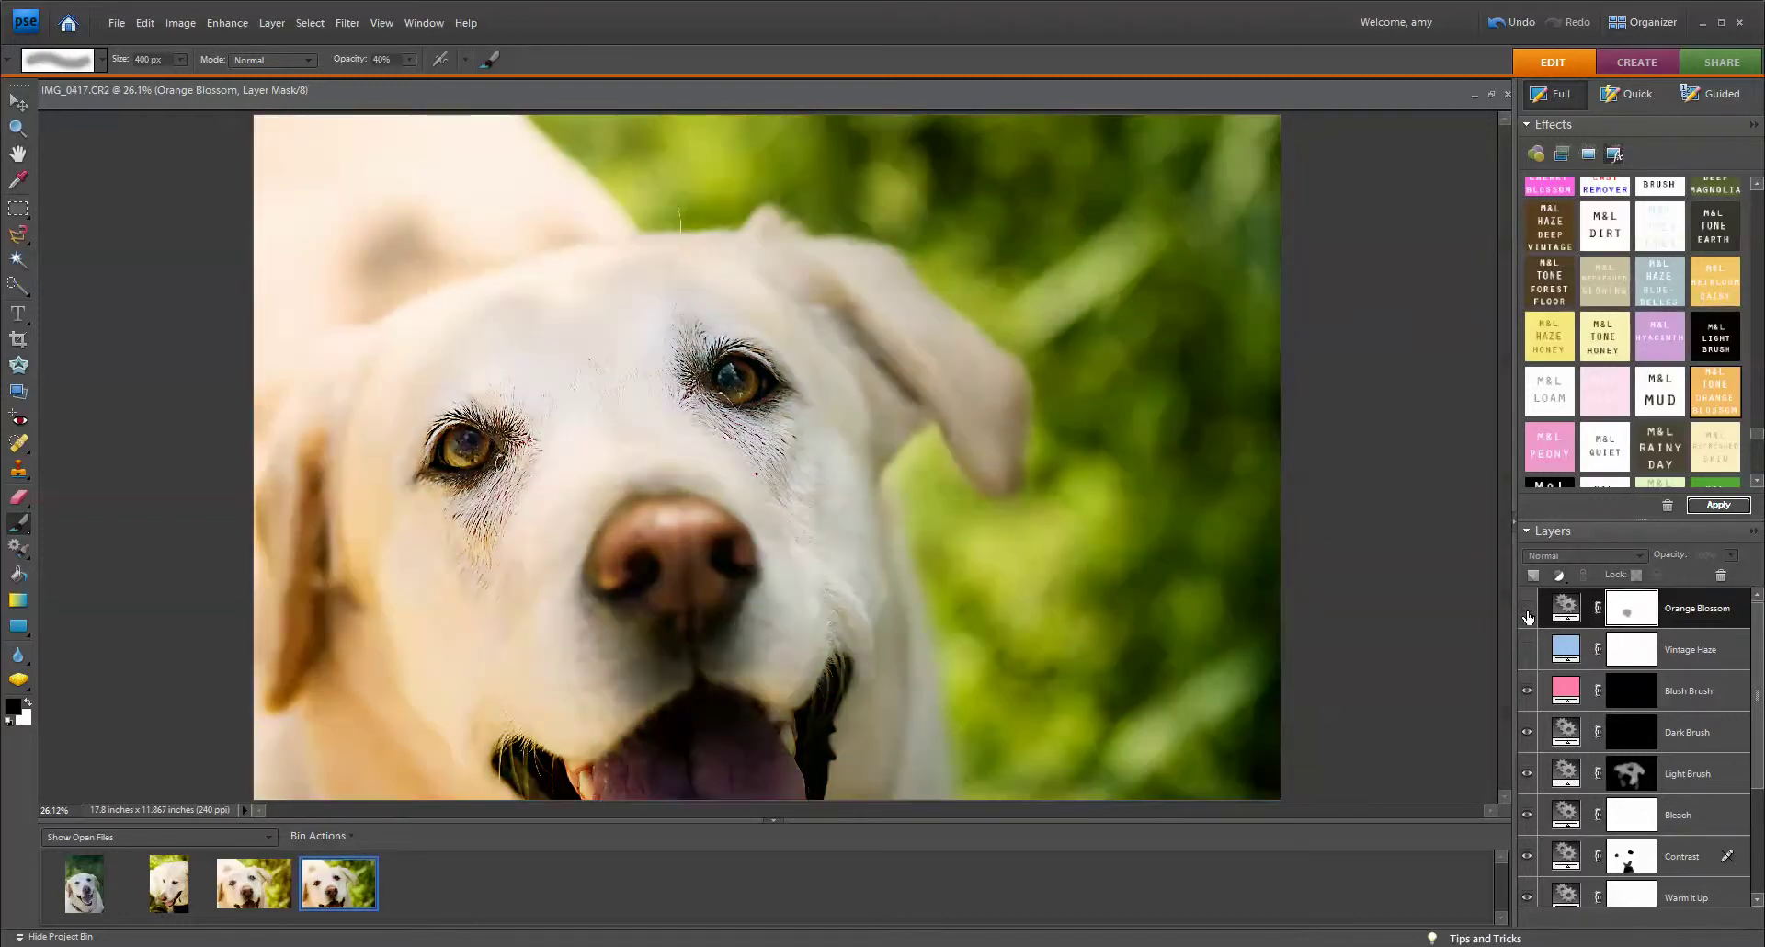
left_click(1527, 614)
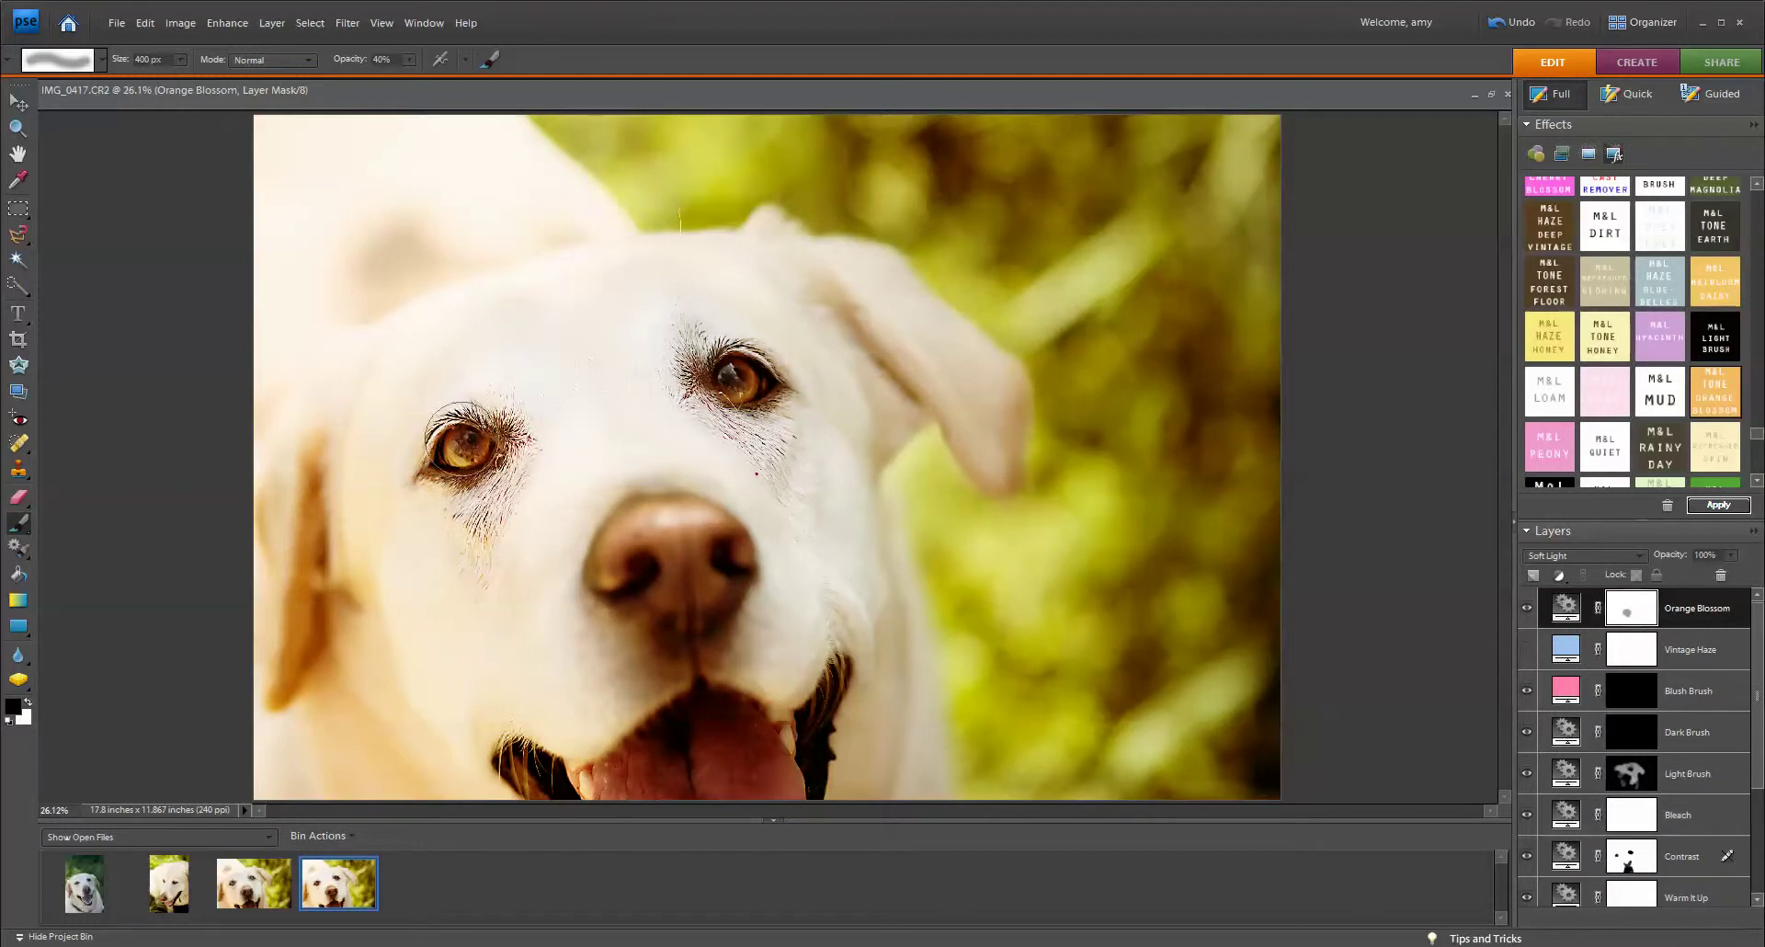
left_click(1526, 610)
left_click(1526, 611)
left_click(1525, 610)
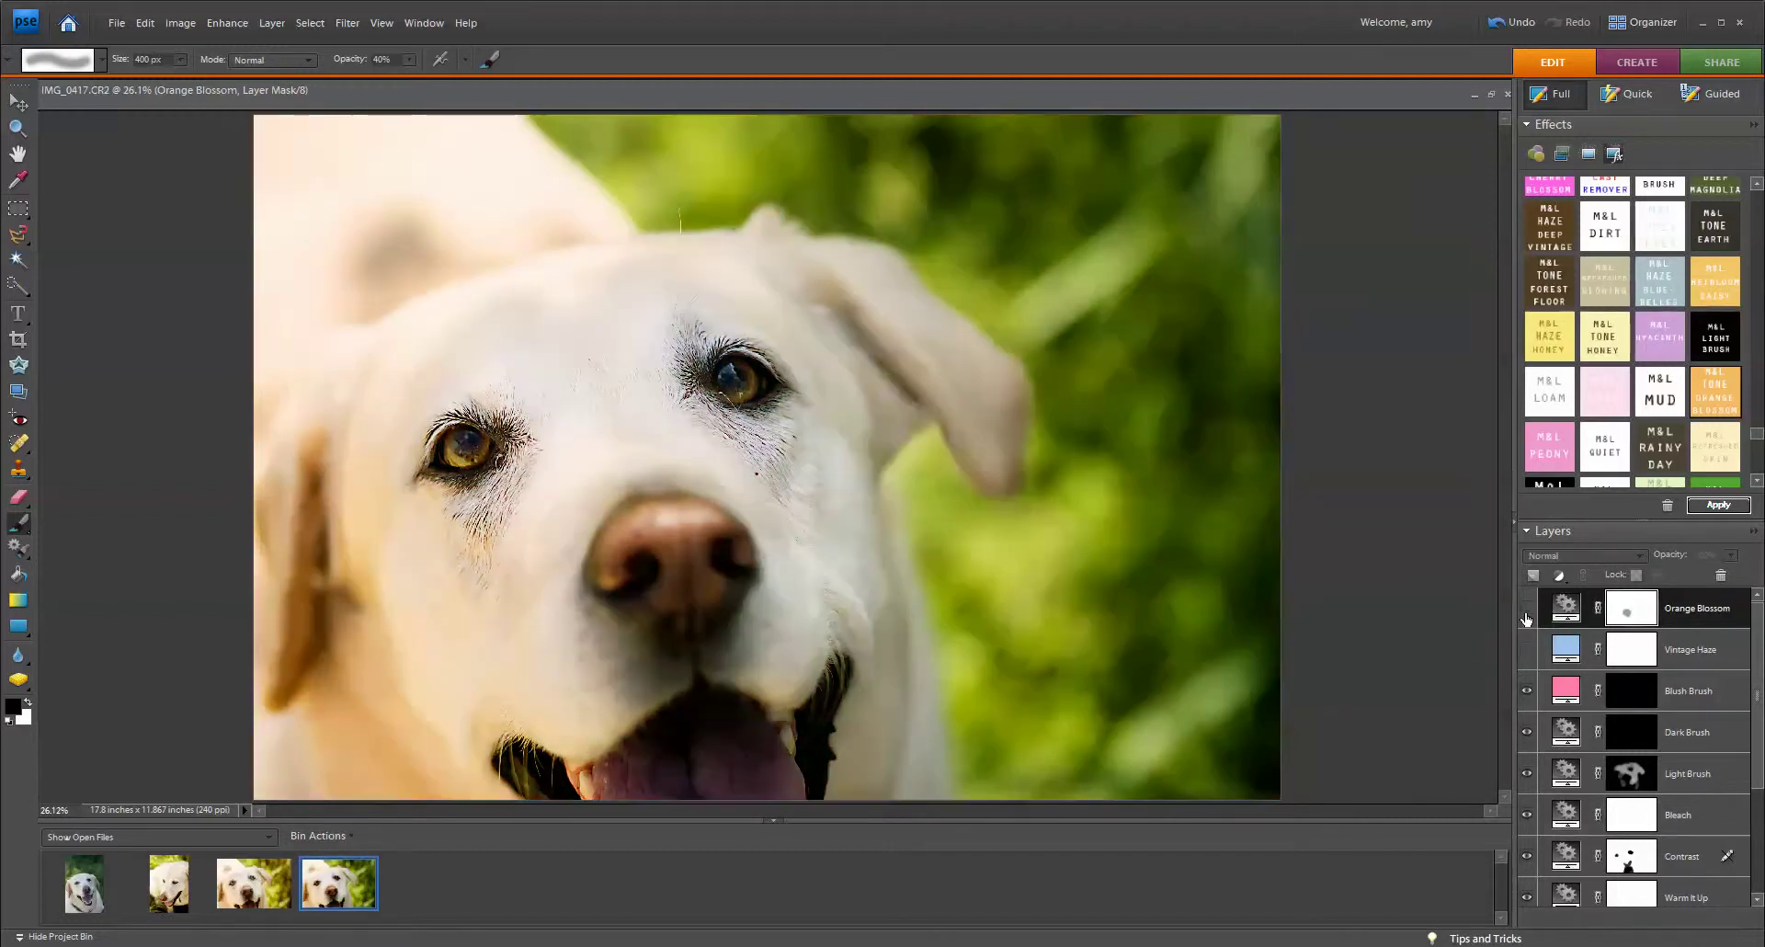
left_click(1526, 610)
left_click(1526, 610)
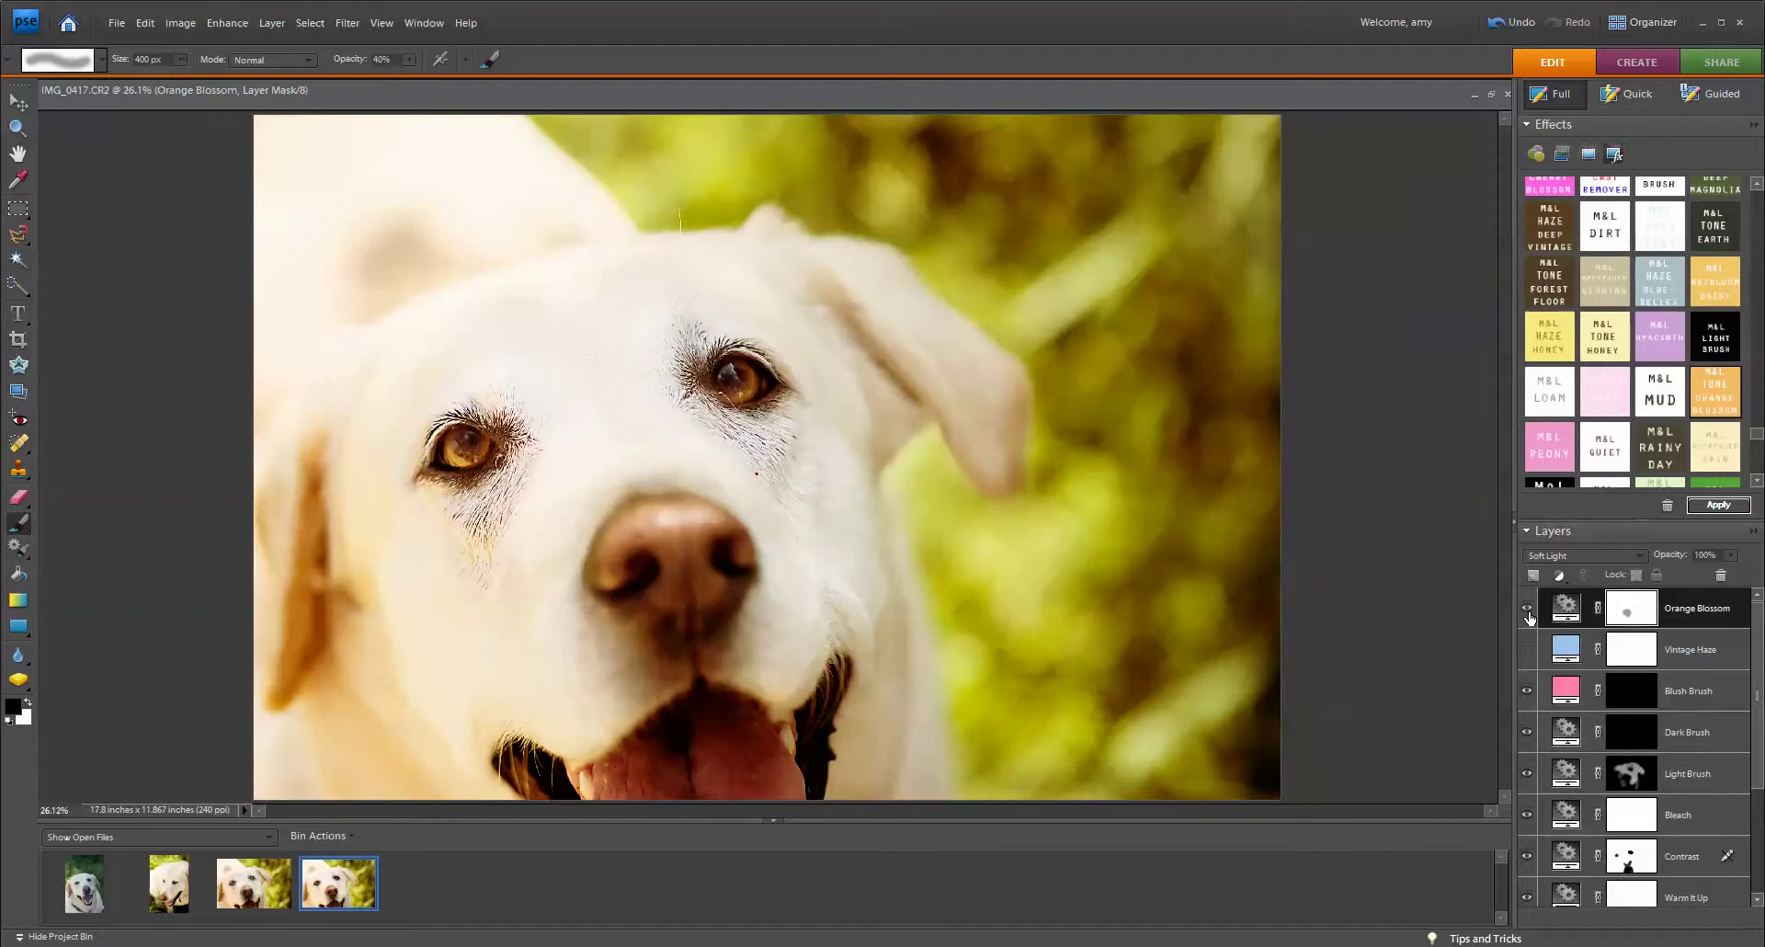
left_click(1528, 607)
Preview the Vintage Haze layer, hide it again and move it above the Orange Blossom layer
left_click(1723, 658)
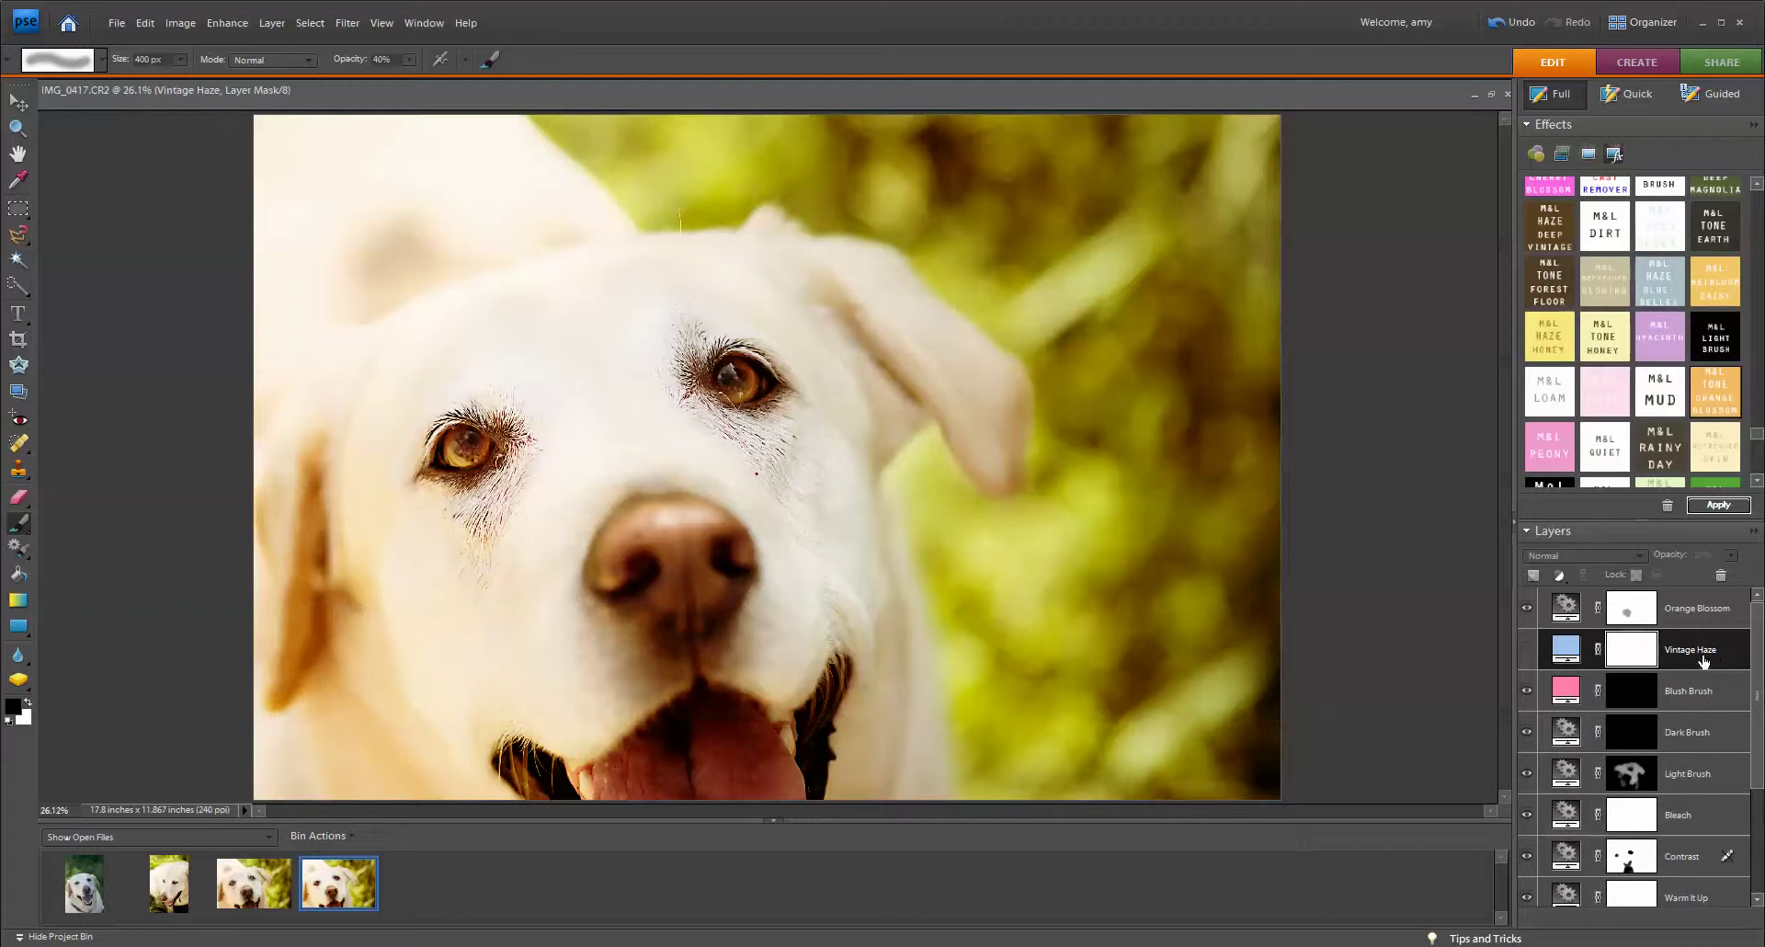
left_click(1527, 652)
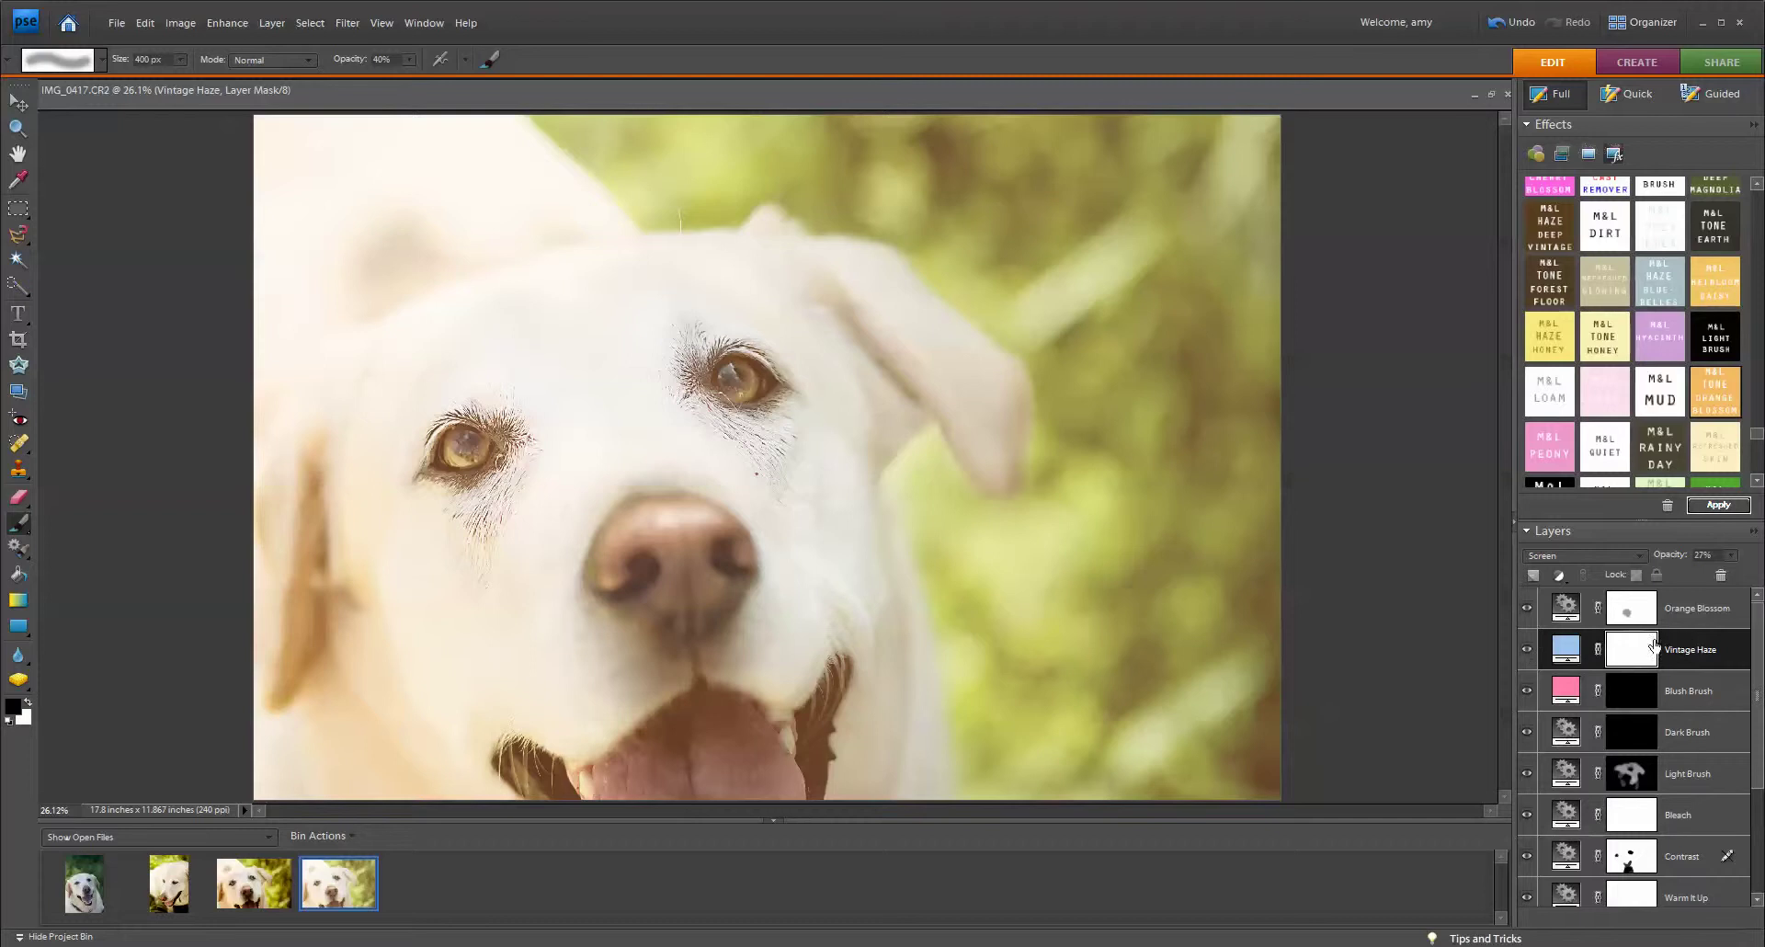
left_click(1526, 650)
left_click_drag(1699, 641, 1700, 606)
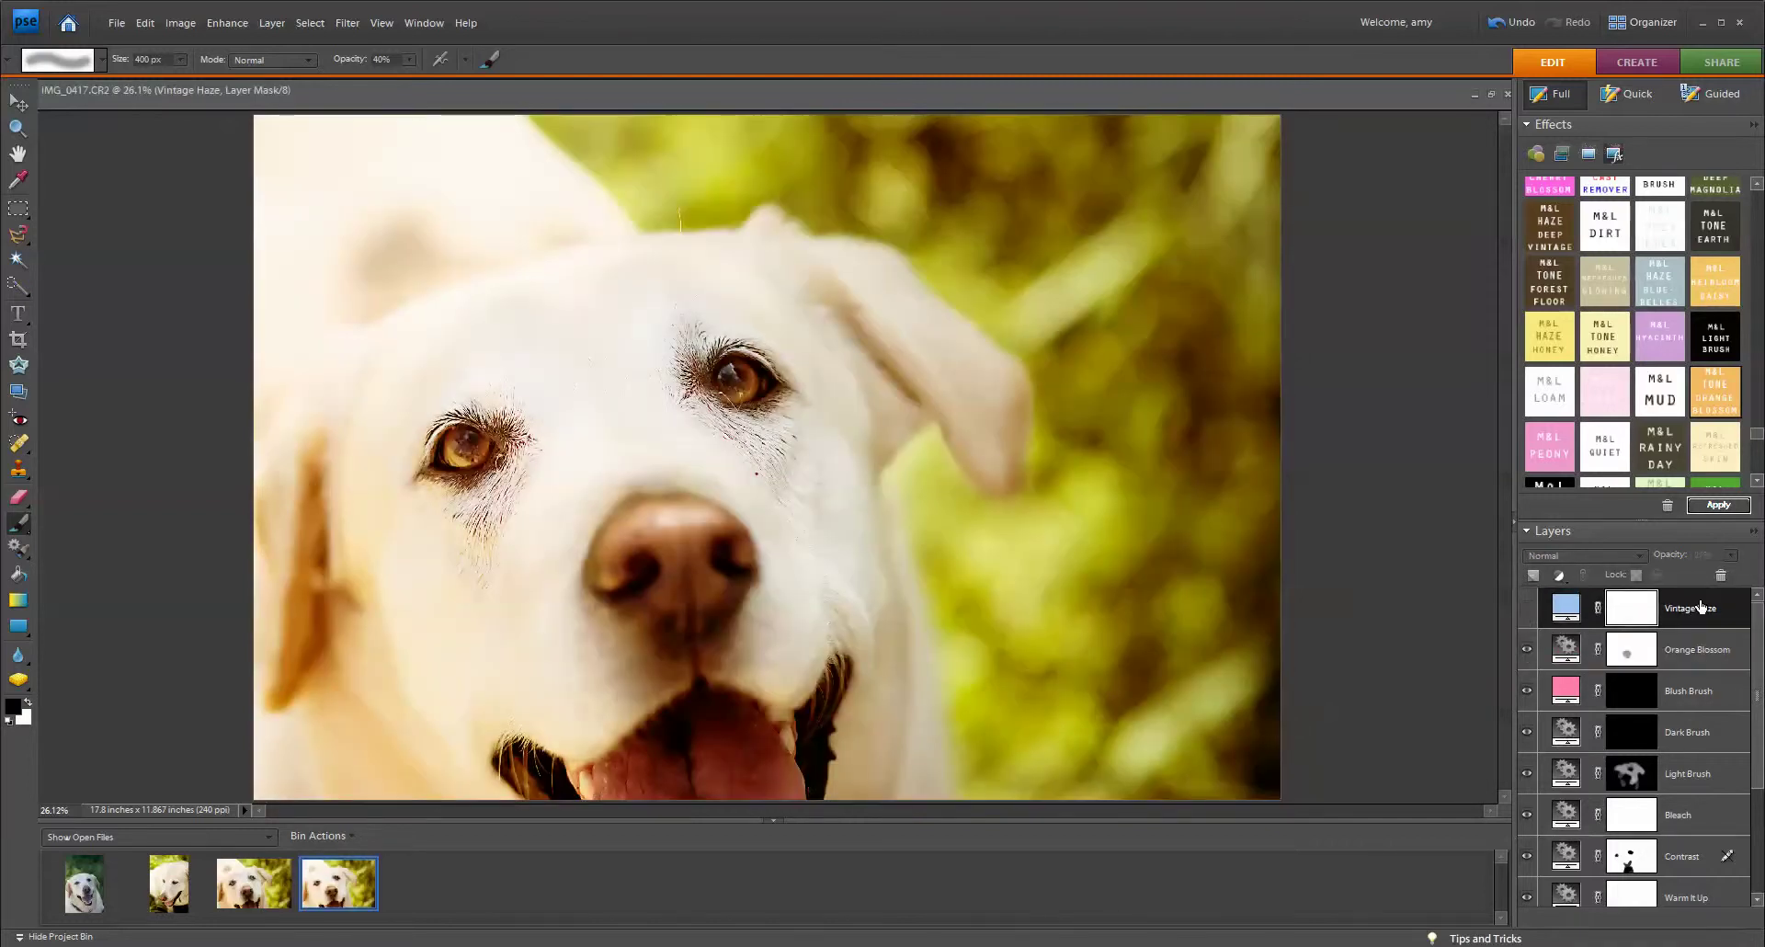
Show the Vintage Haze layer, lower its opacity to 0% and hide the layer again
left_click(1527, 607)
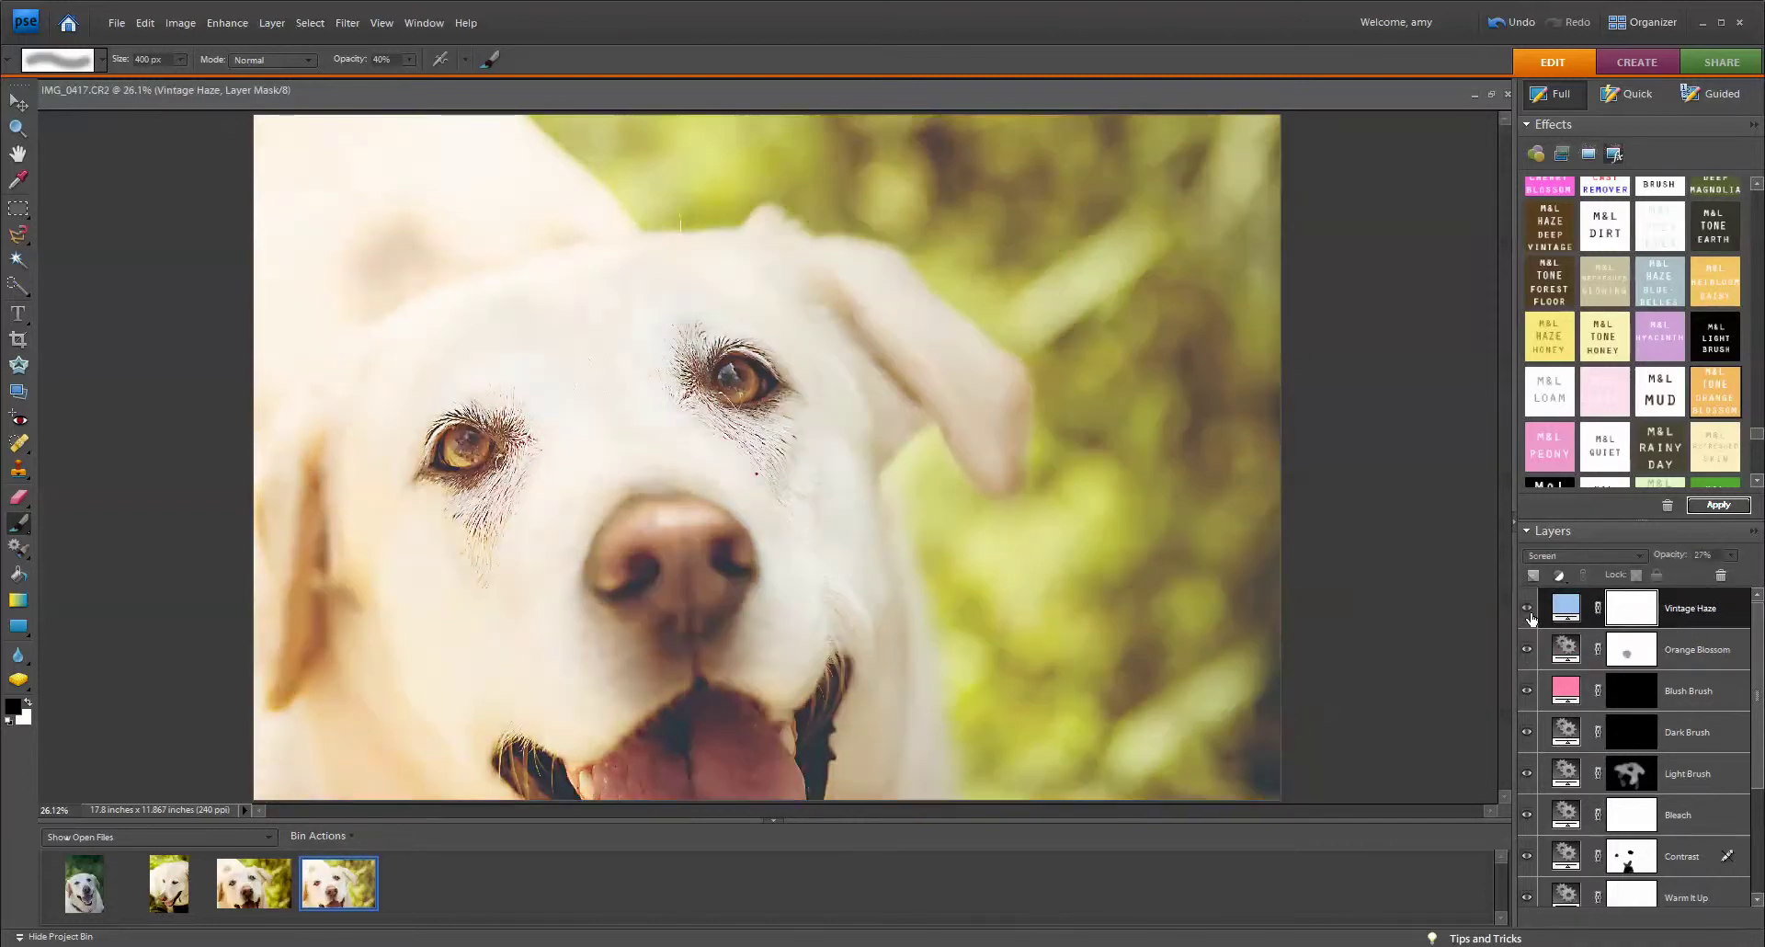
left_click(1730, 555)
left_click_drag(1682, 571, 1652, 568)
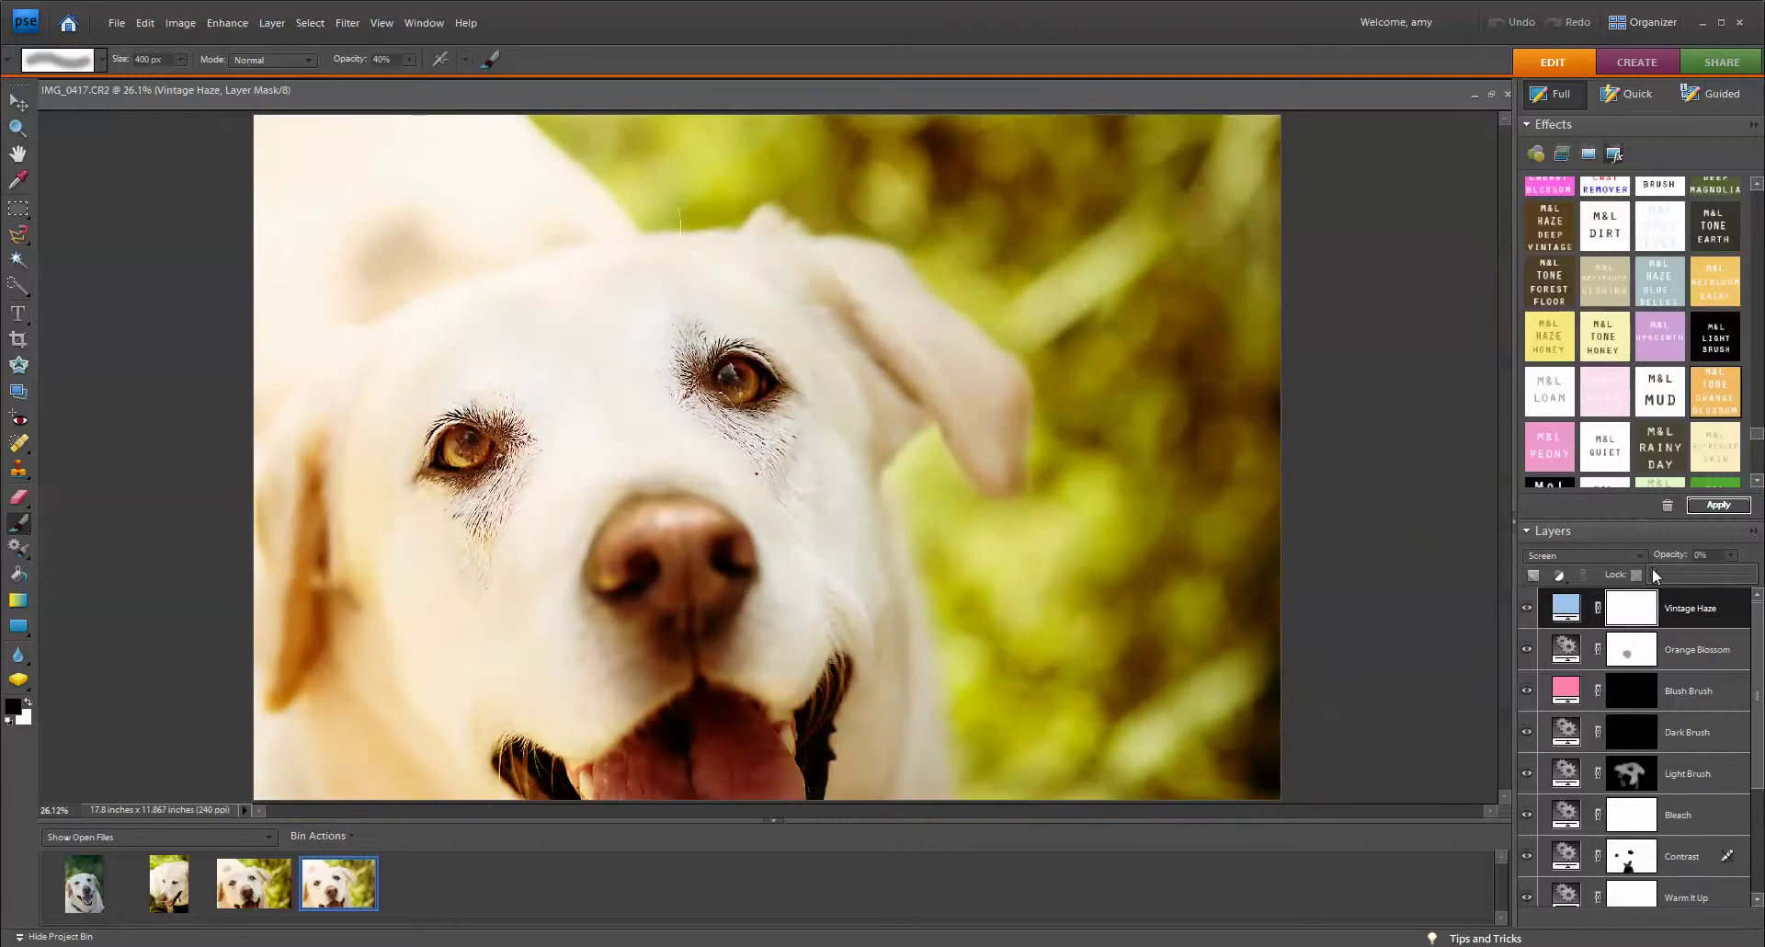
left_click(1527, 610)
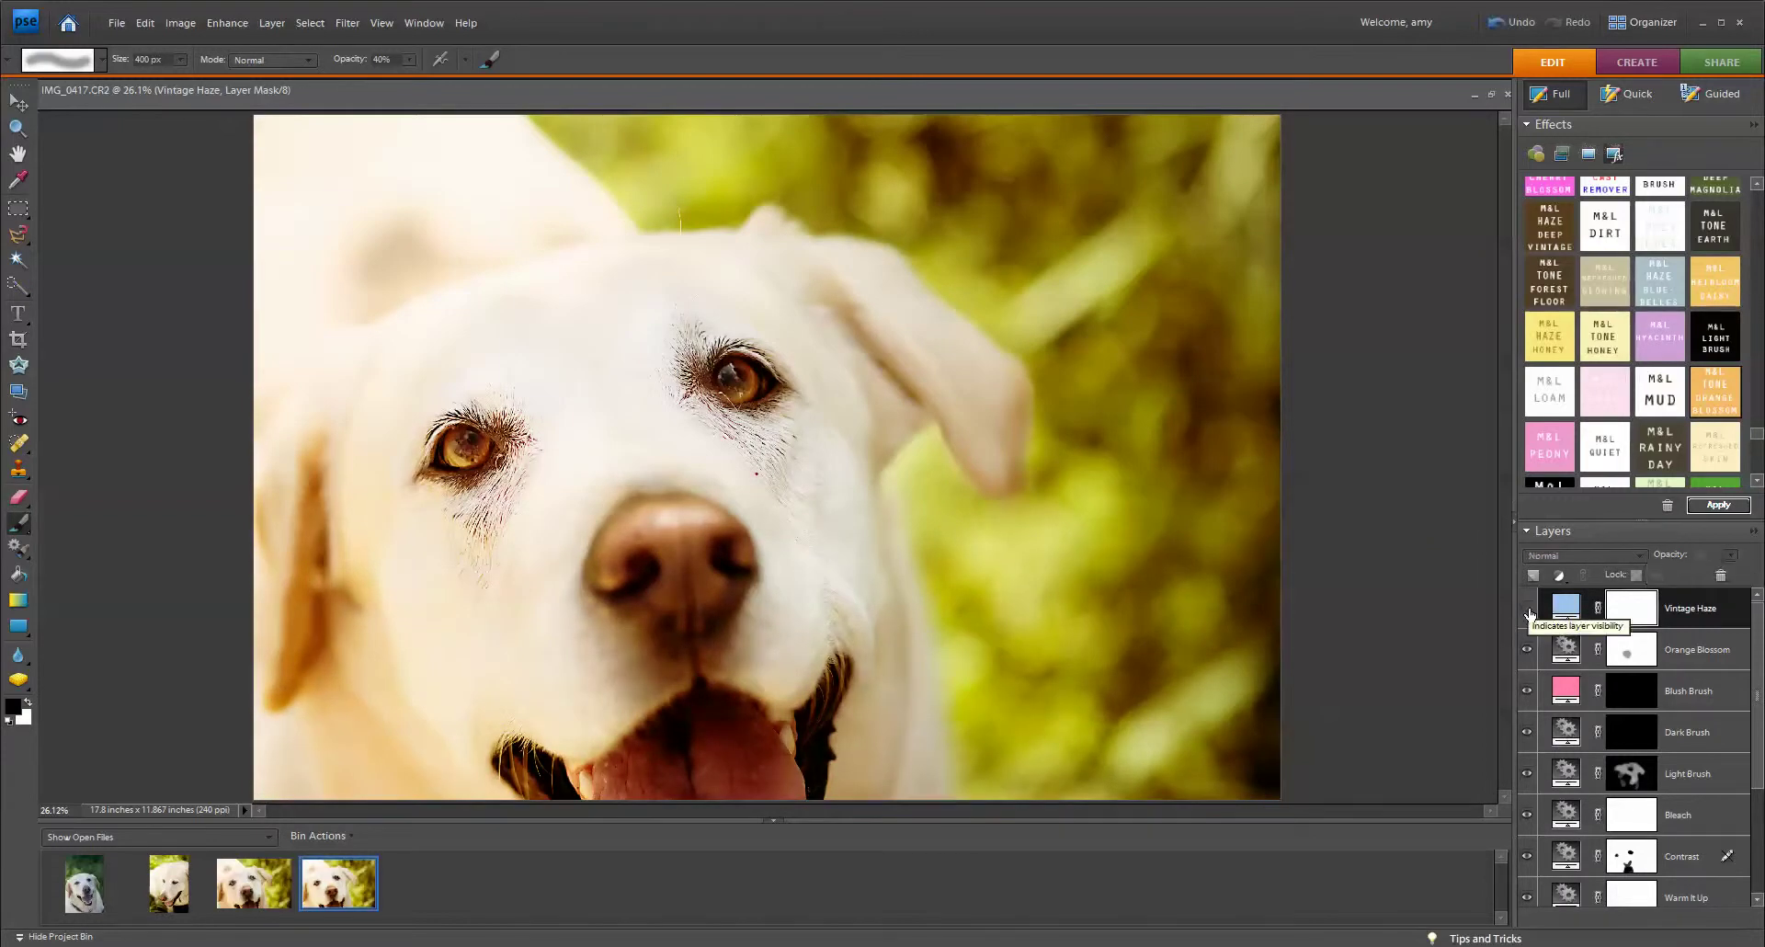
Compare the edited photo with the original by toggling every layer except Background off and on twice
left_click_drag(1758, 625, 1749, 757)
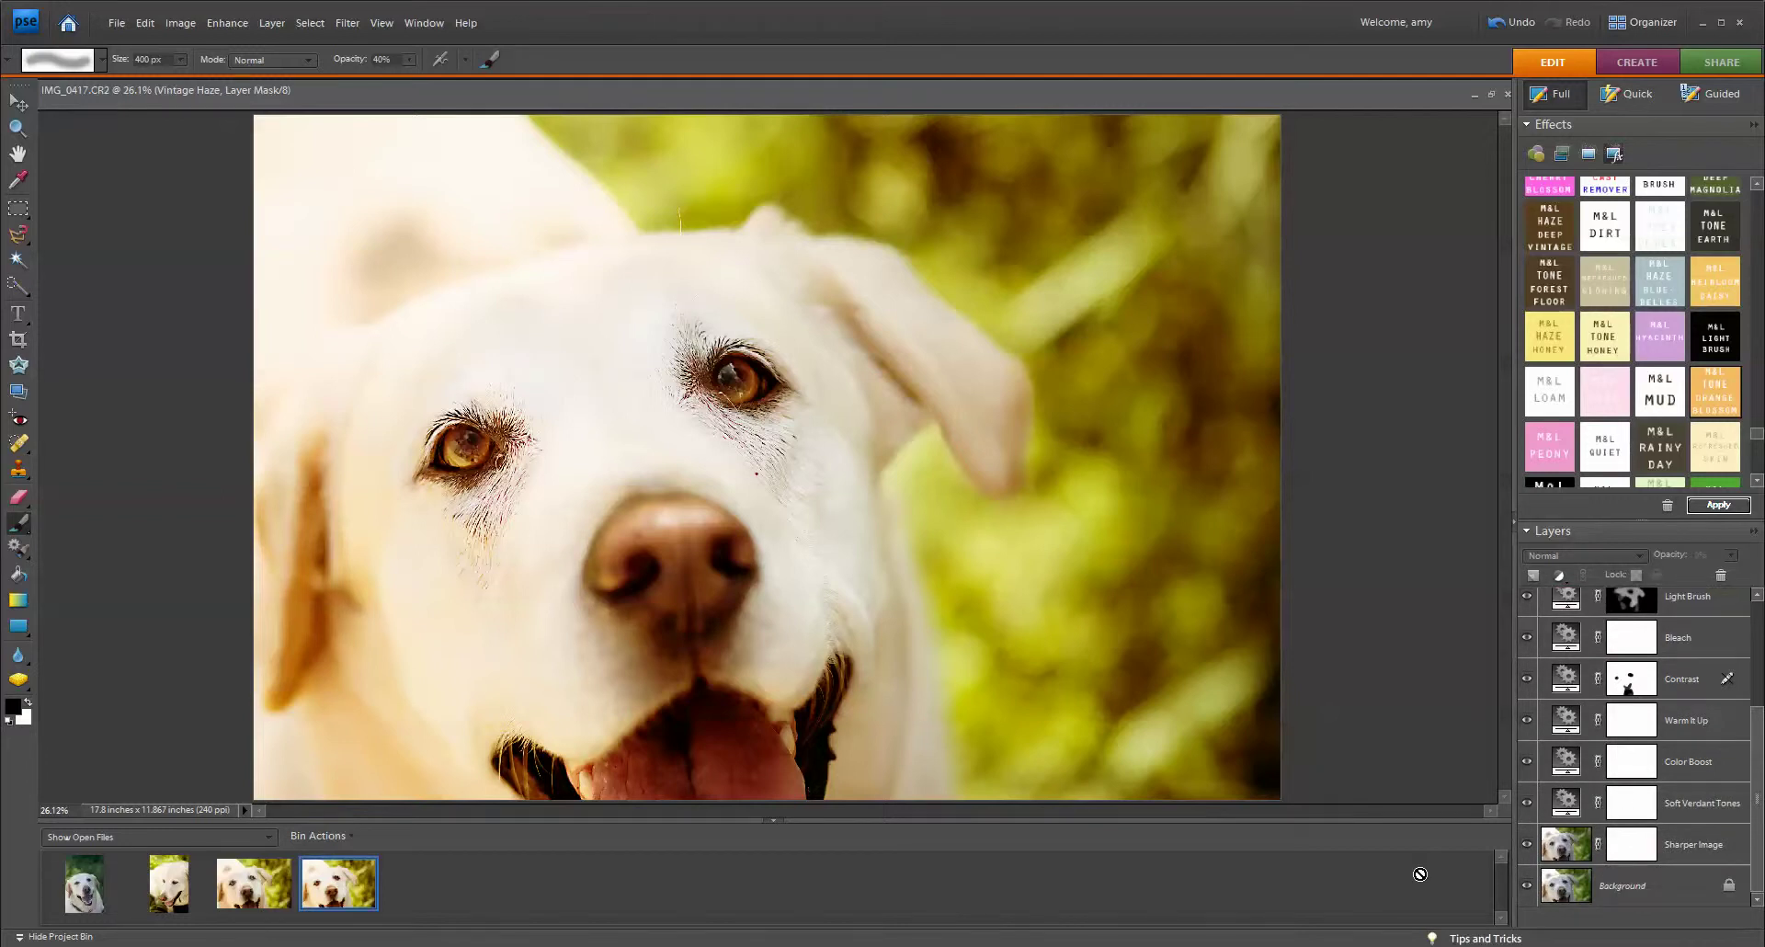
left_click(1528, 890, "alt")
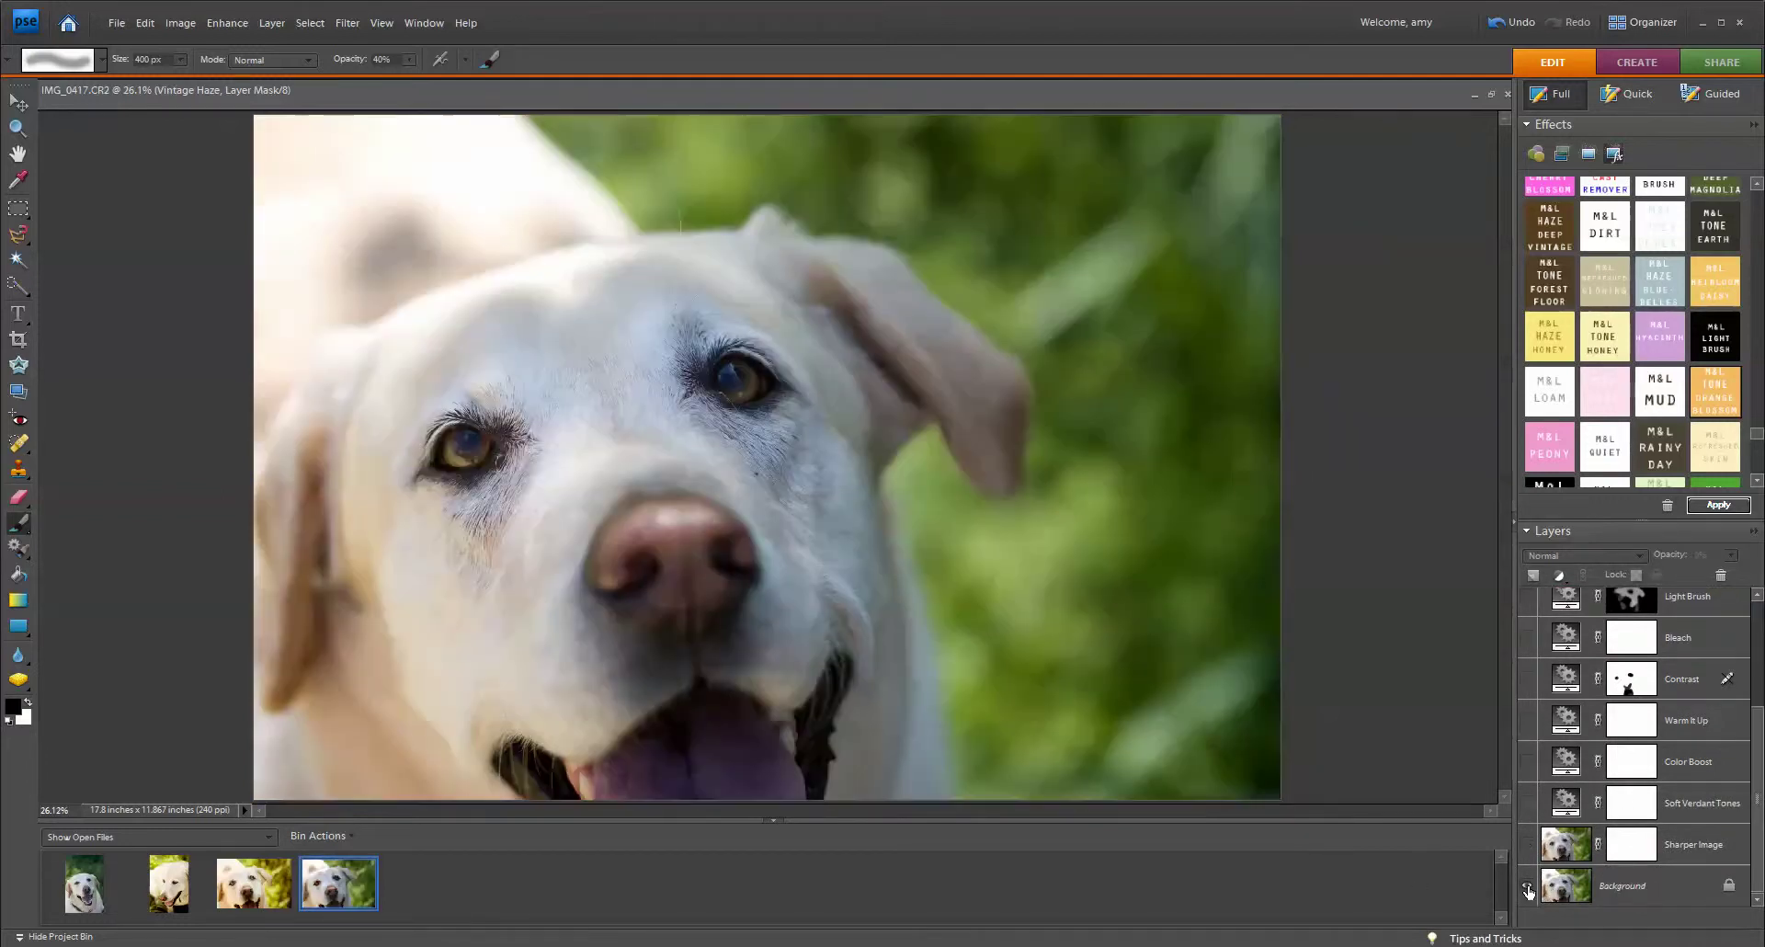
left_click(1528, 890, "alt")
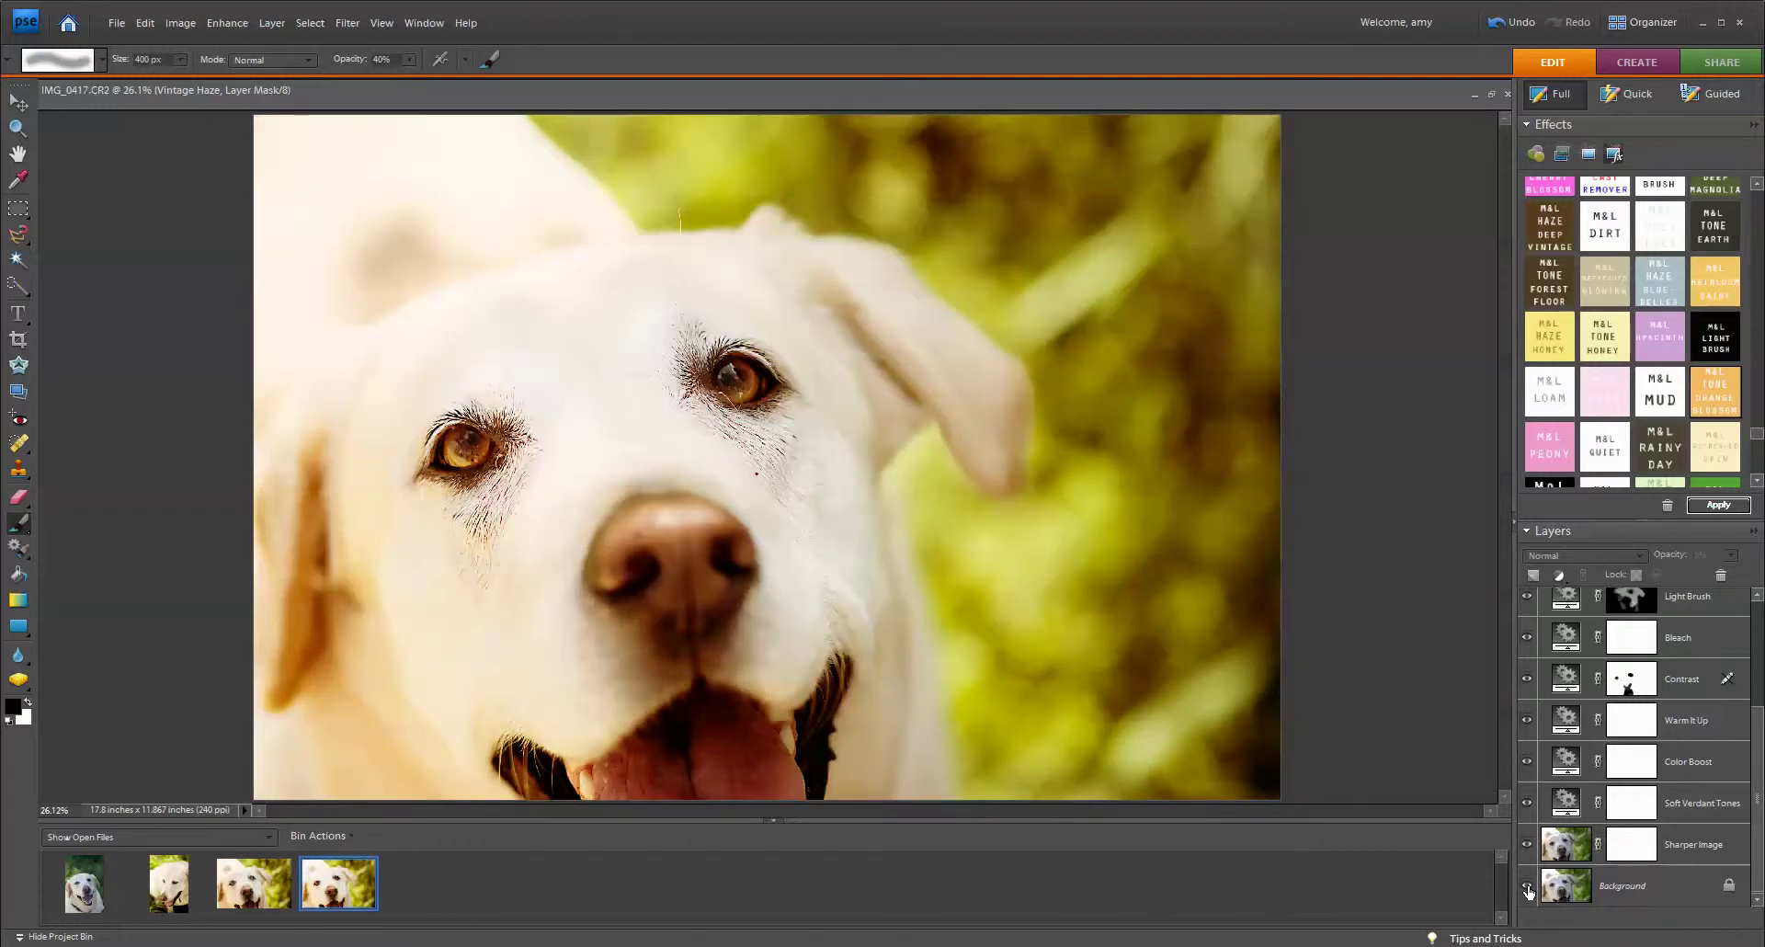
left_click(1528, 889, "alt")
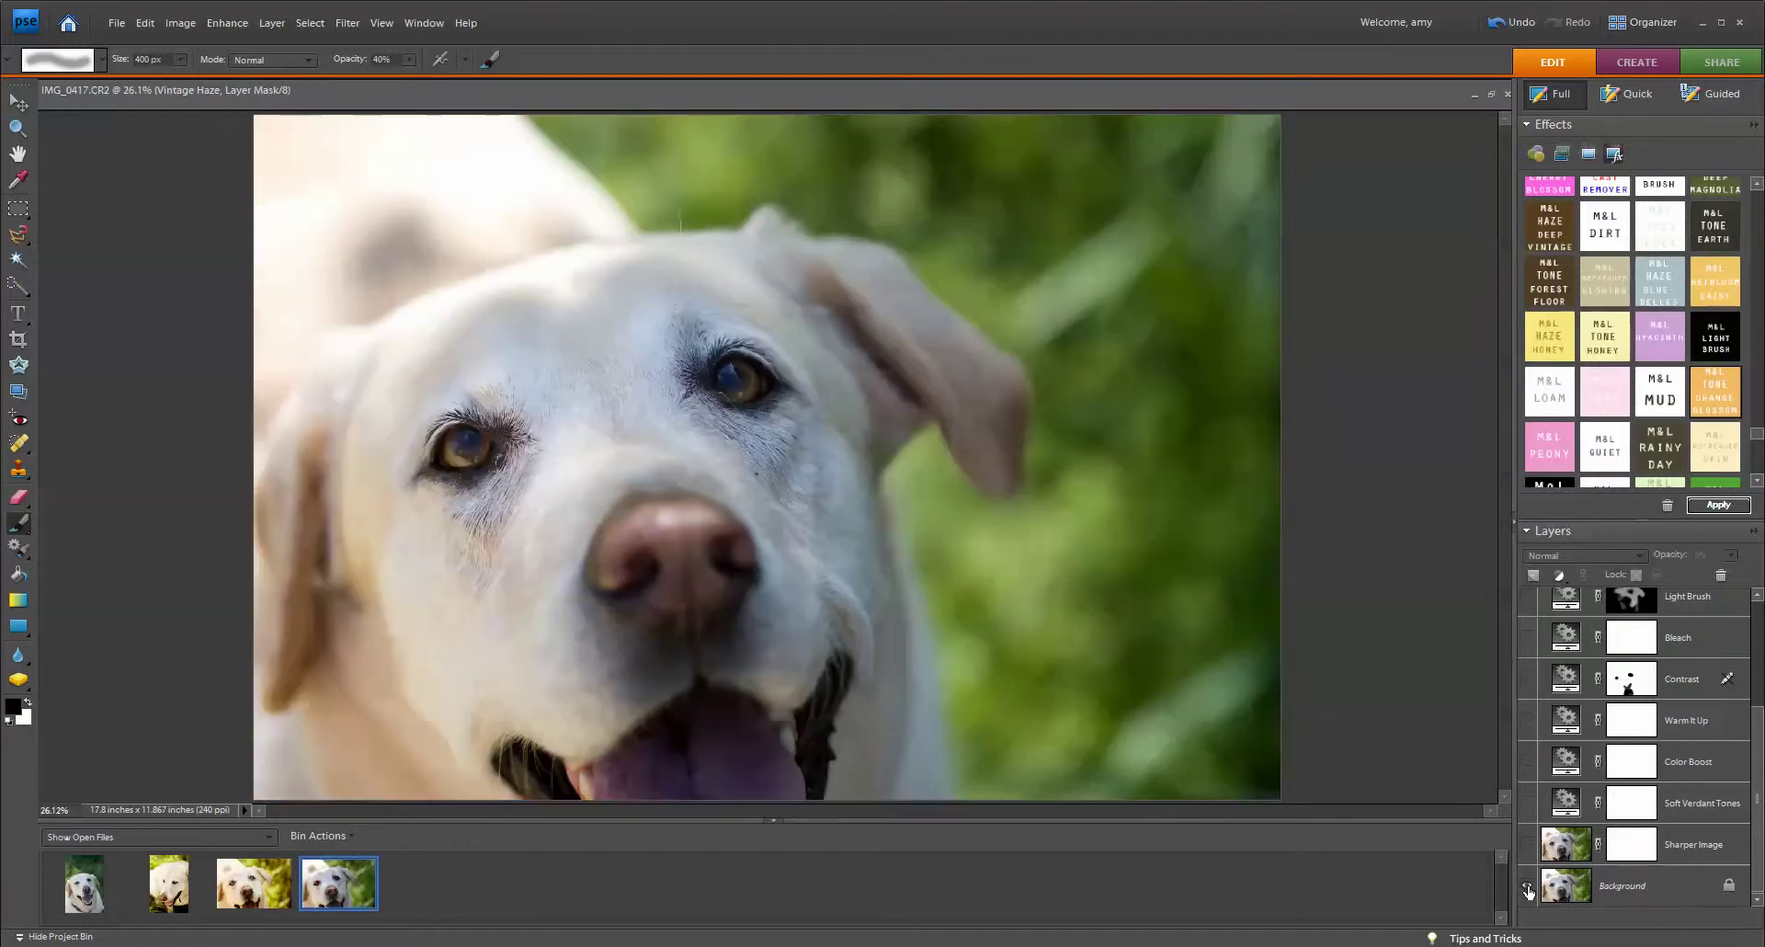
left_click(1528, 890, "alt")
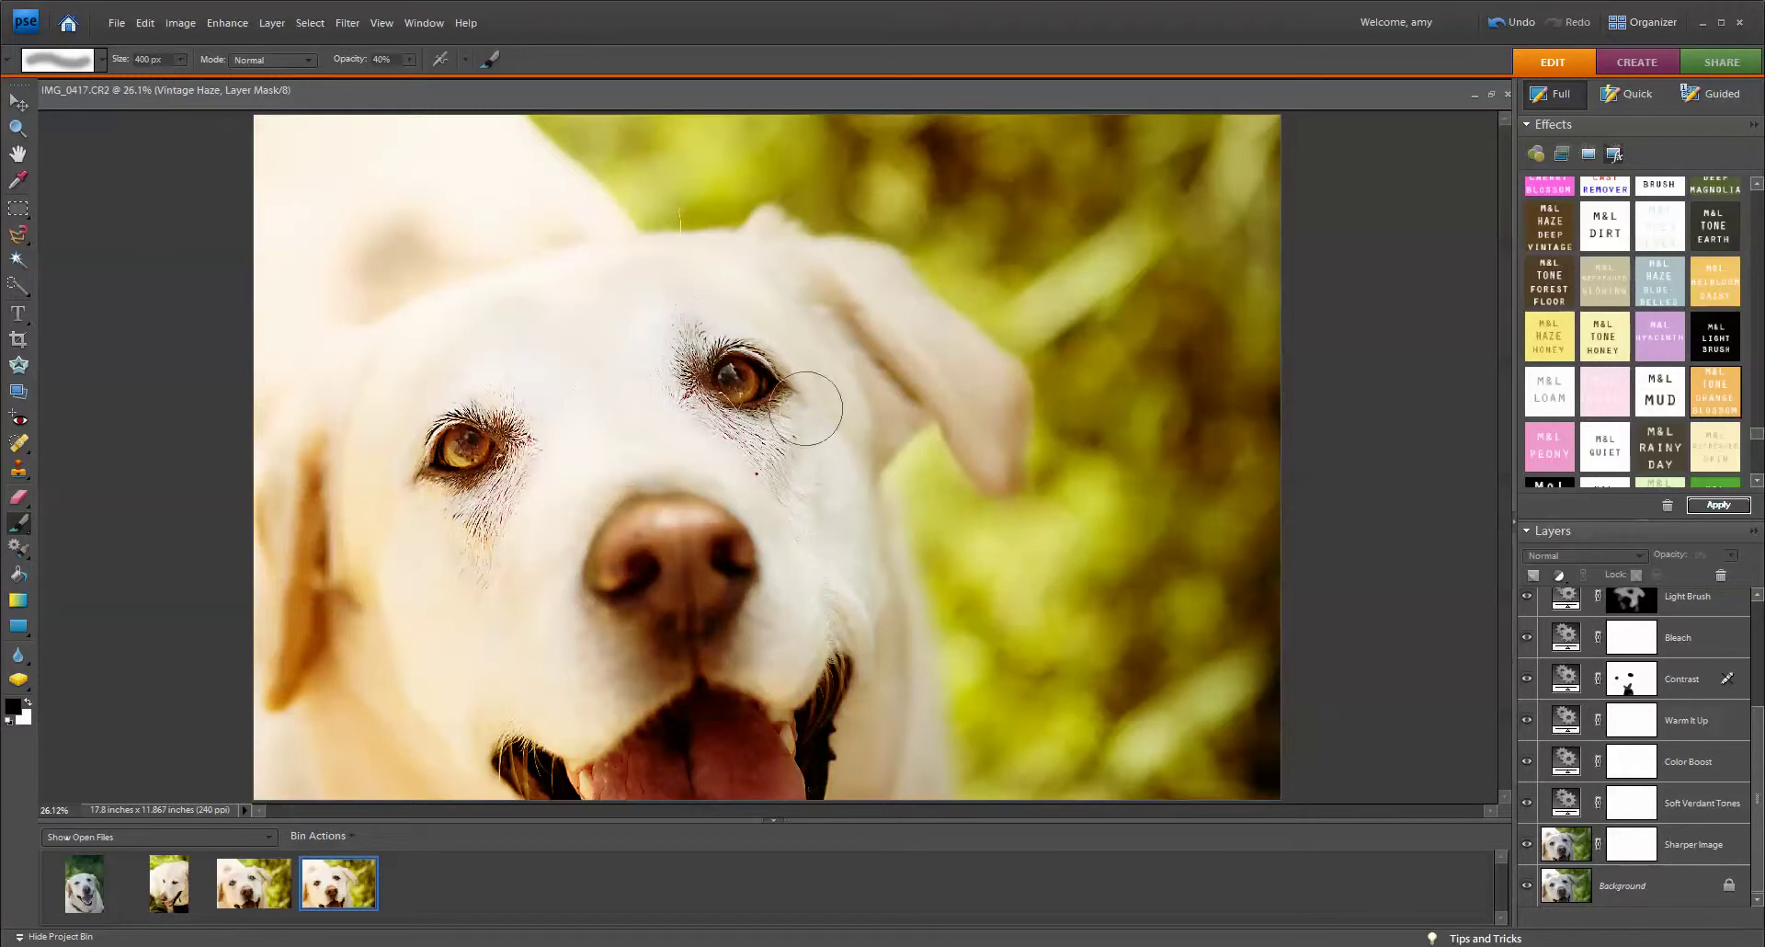
Flatten the image, discarding hidden layers, and apply the eye-enhancing action that adds Bright Eyes, Bright Lights and Pop Of Color layers
left_click(271, 23)
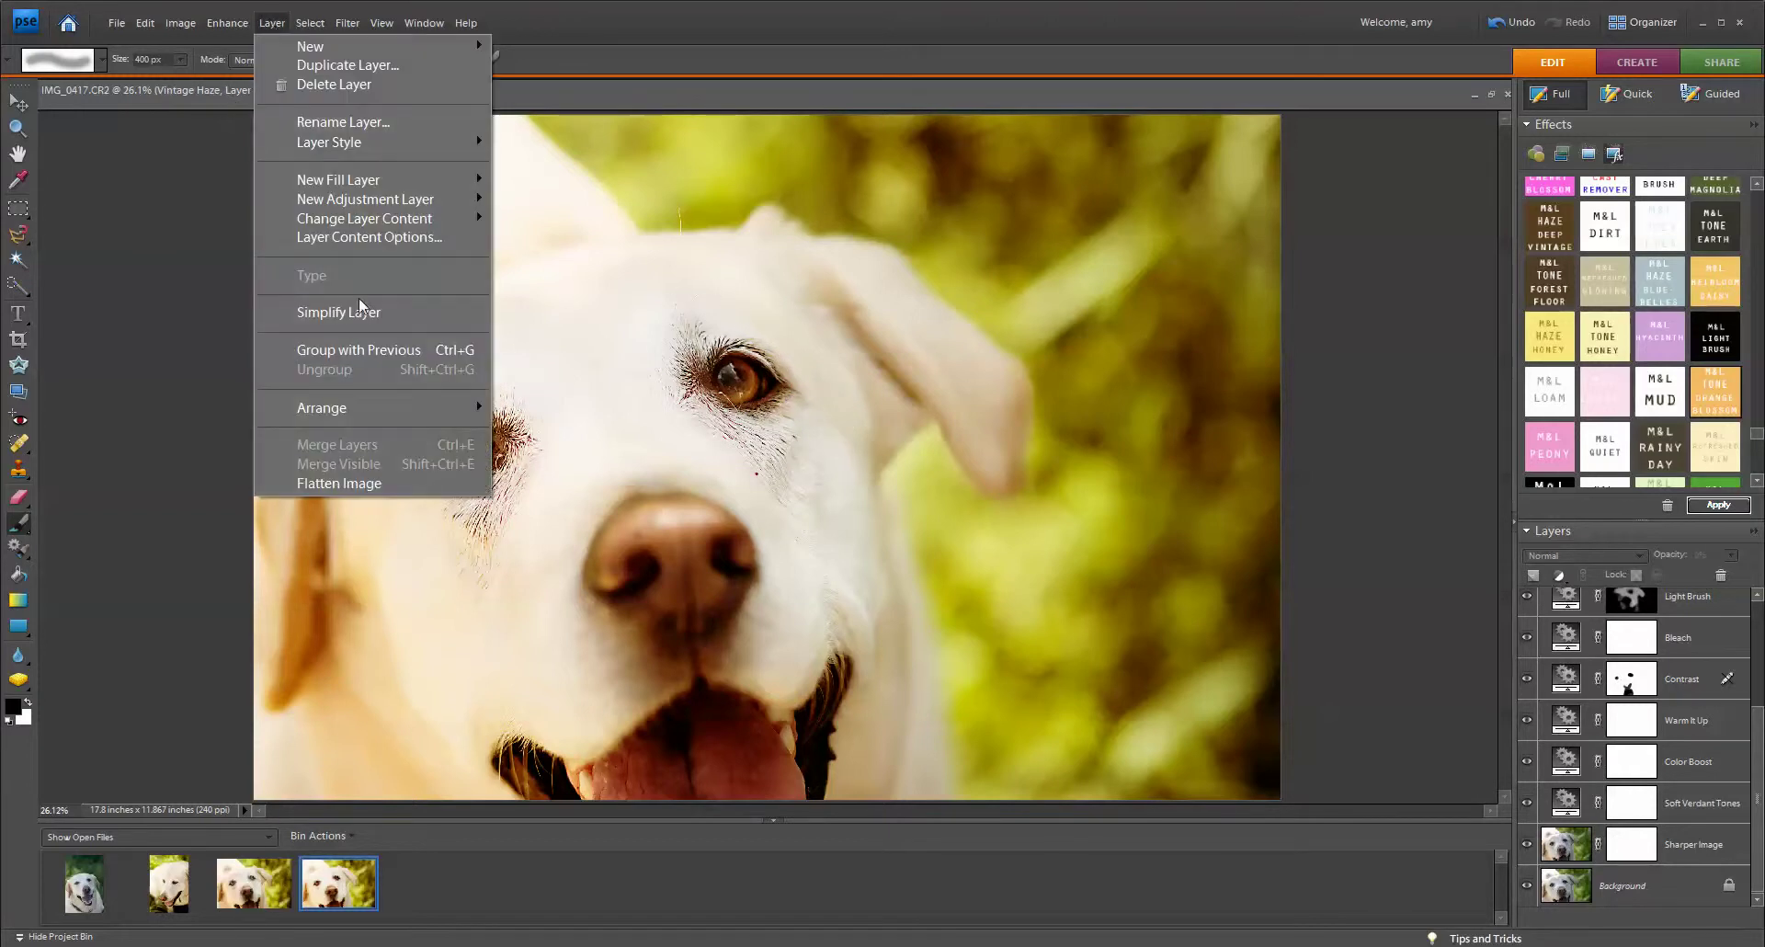
left_click(371, 483)
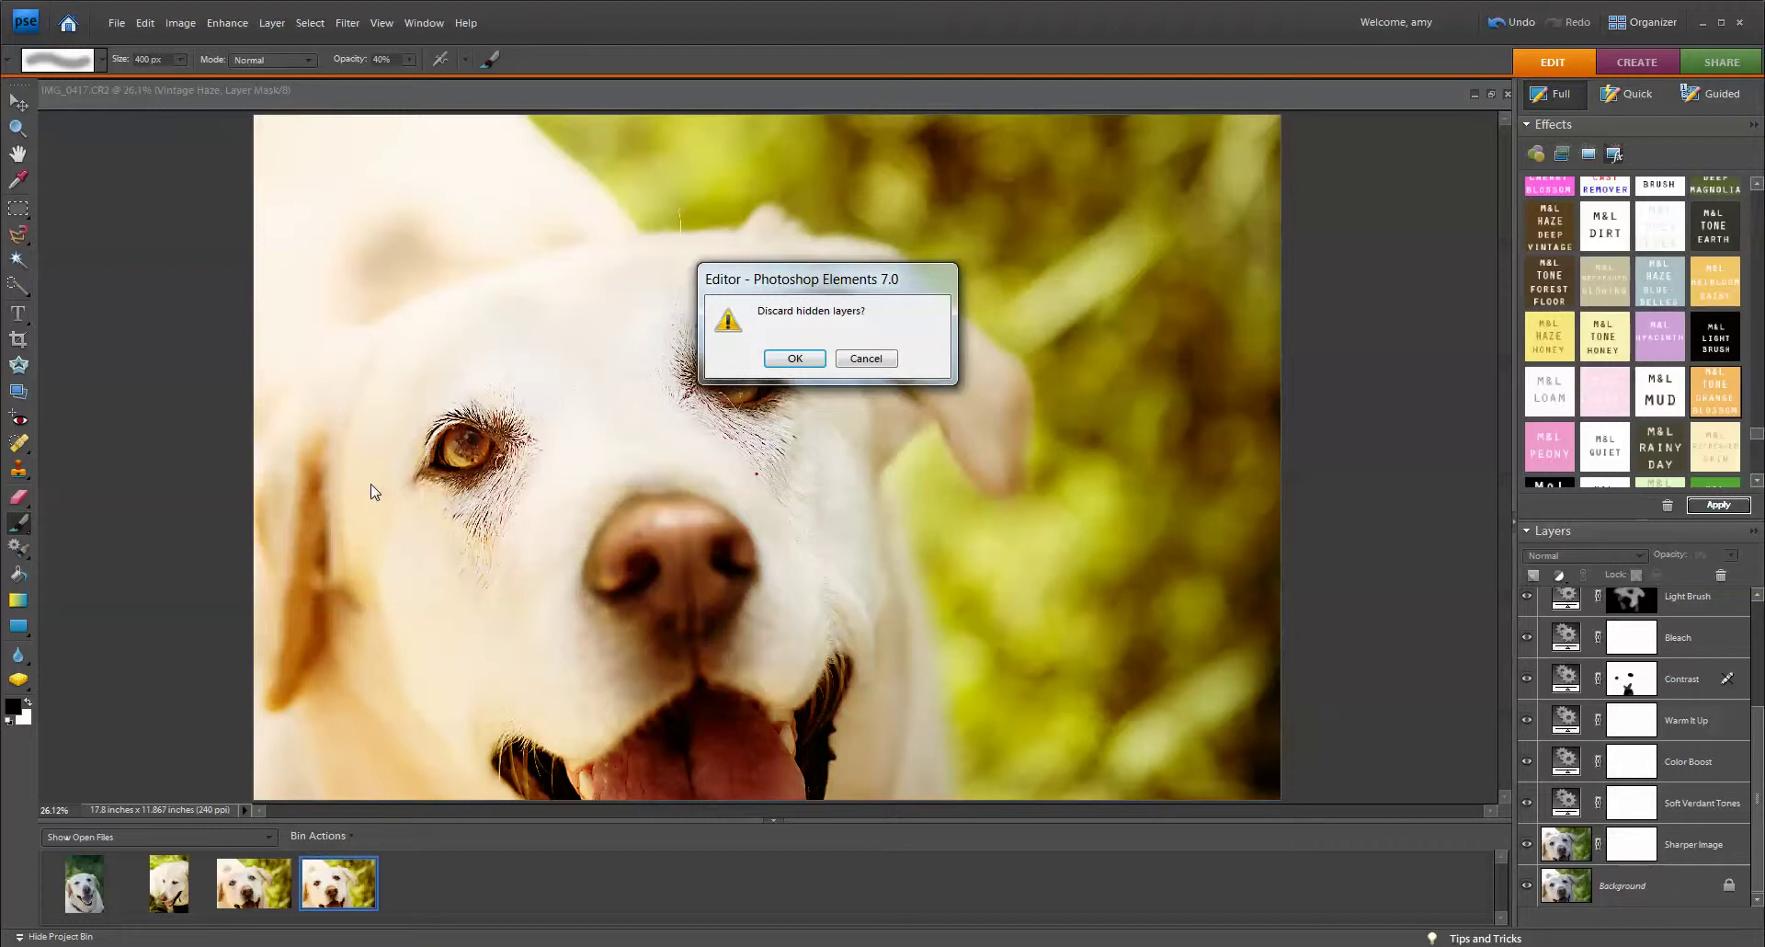
left_click(778, 359)
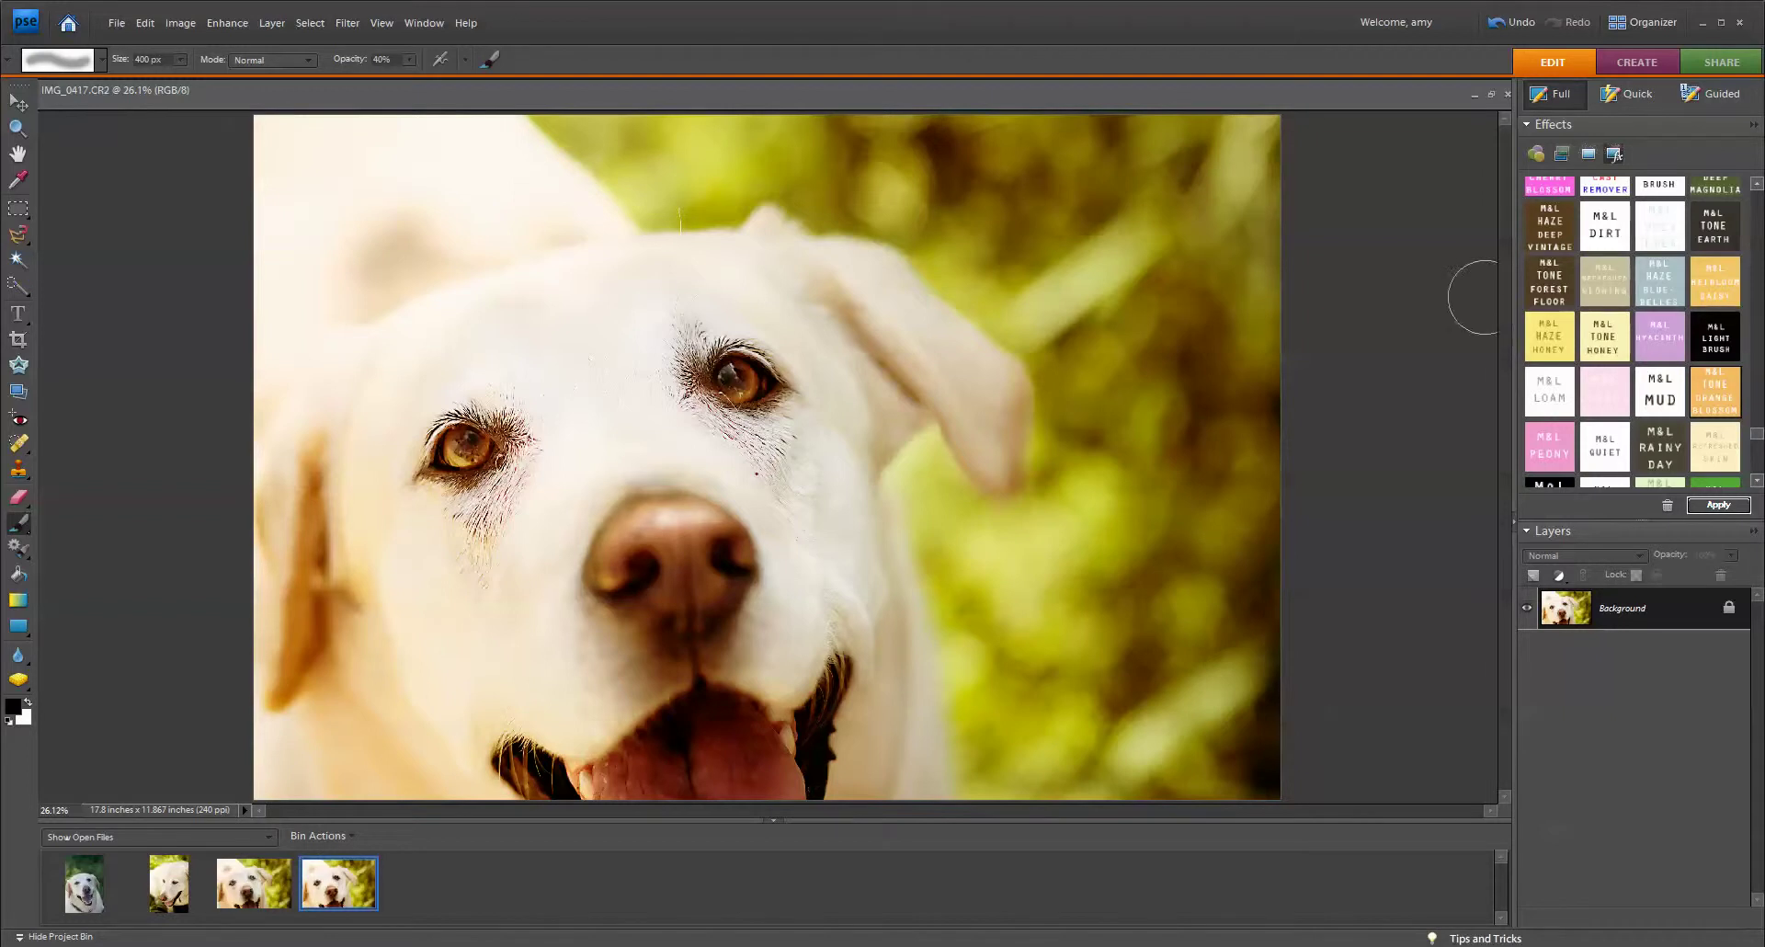
double_click(1664, 233)
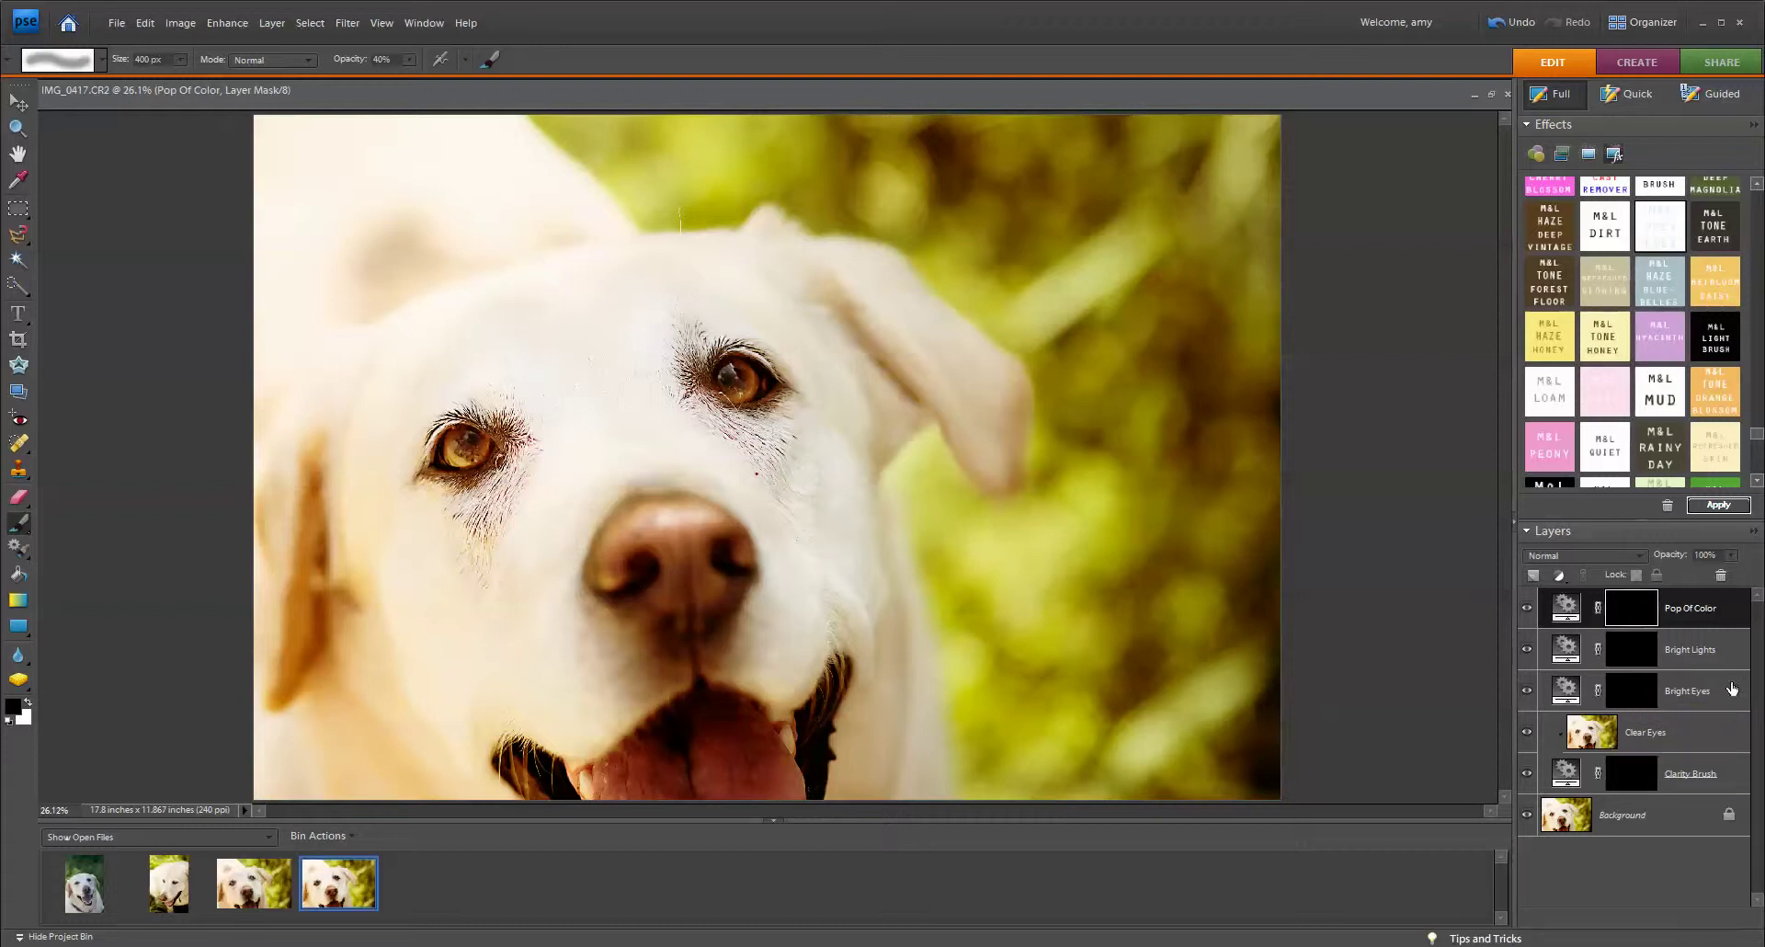
Paint white on the Bright Eyes mask over both of the dog's irises with a 100 px brush at 20% opacity
left_click(1634, 695)
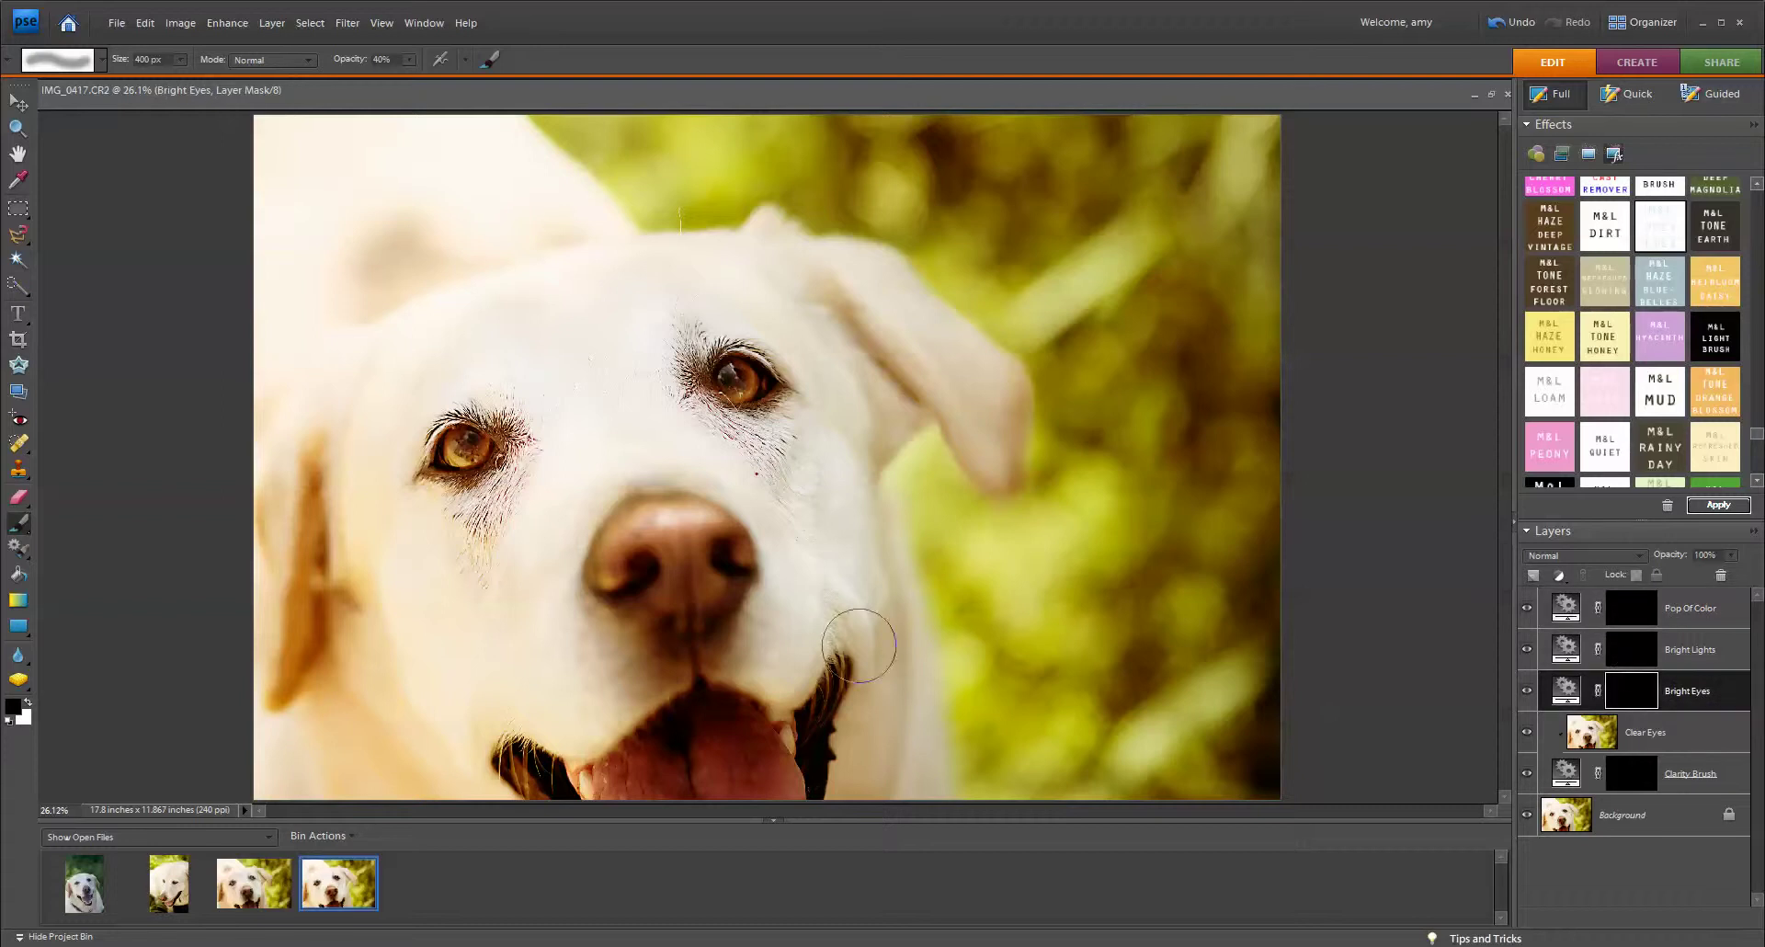
left_click(27, 701)
left_click(409, 59)
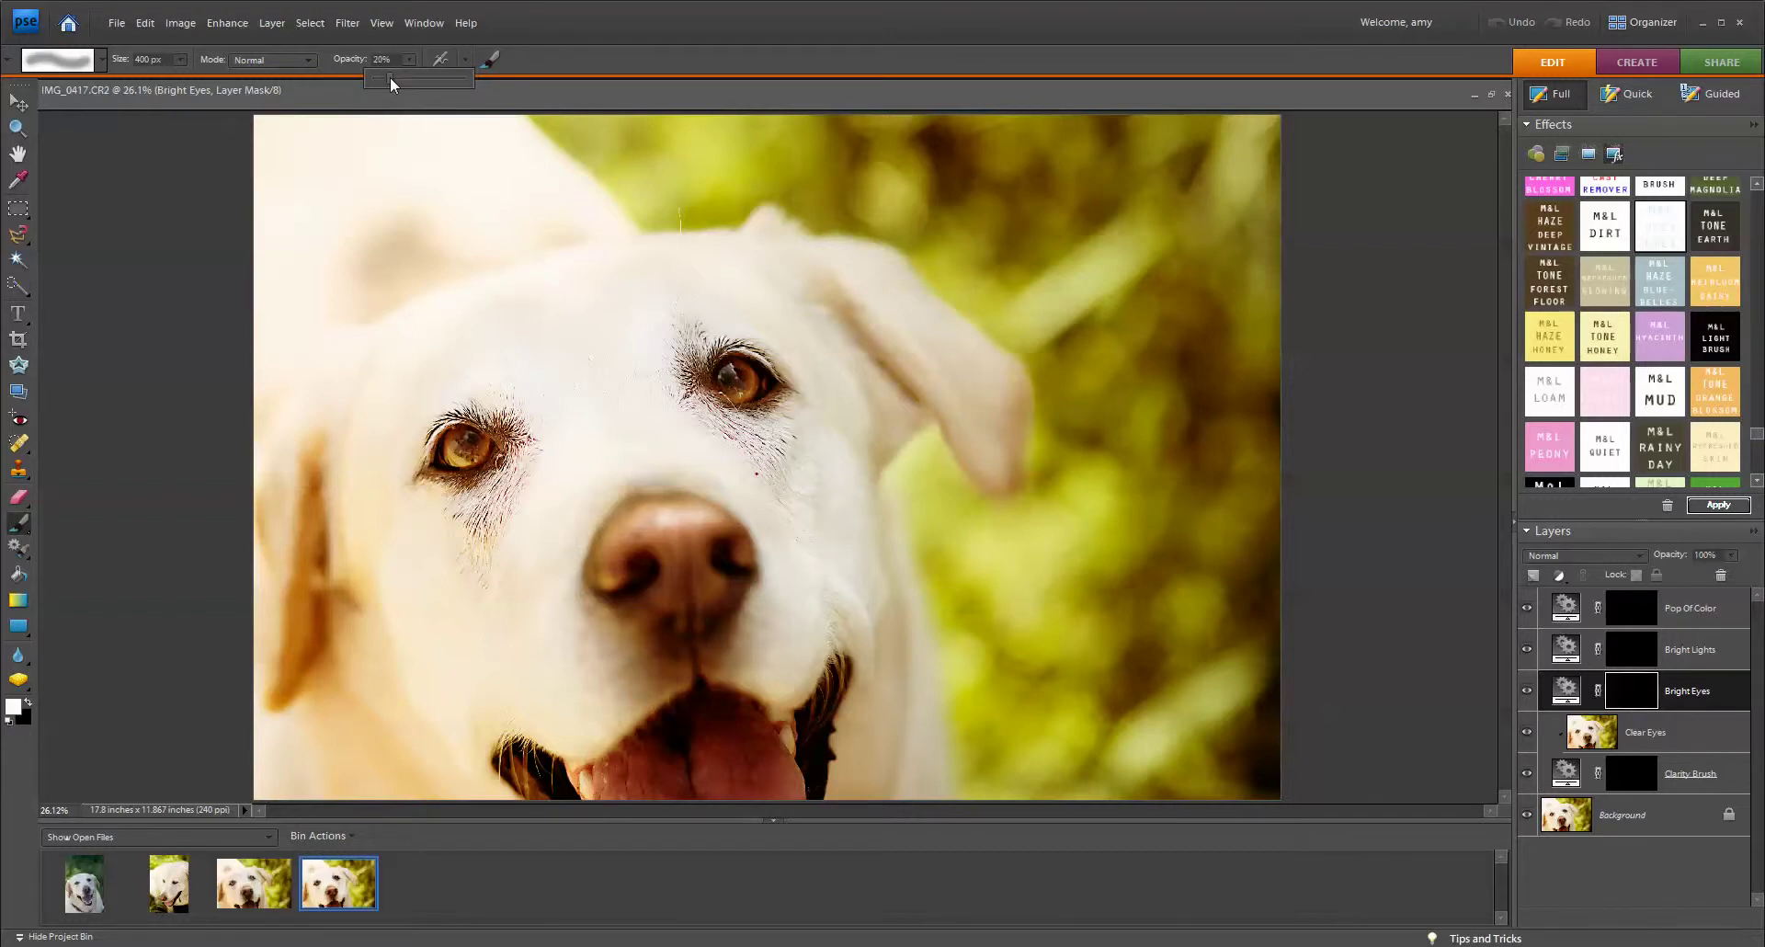
left_click(504, 398)
key("bracketleft")
key("bracketleft")
key("bracketleft")
key("bracketleft")
key("bracketleft")
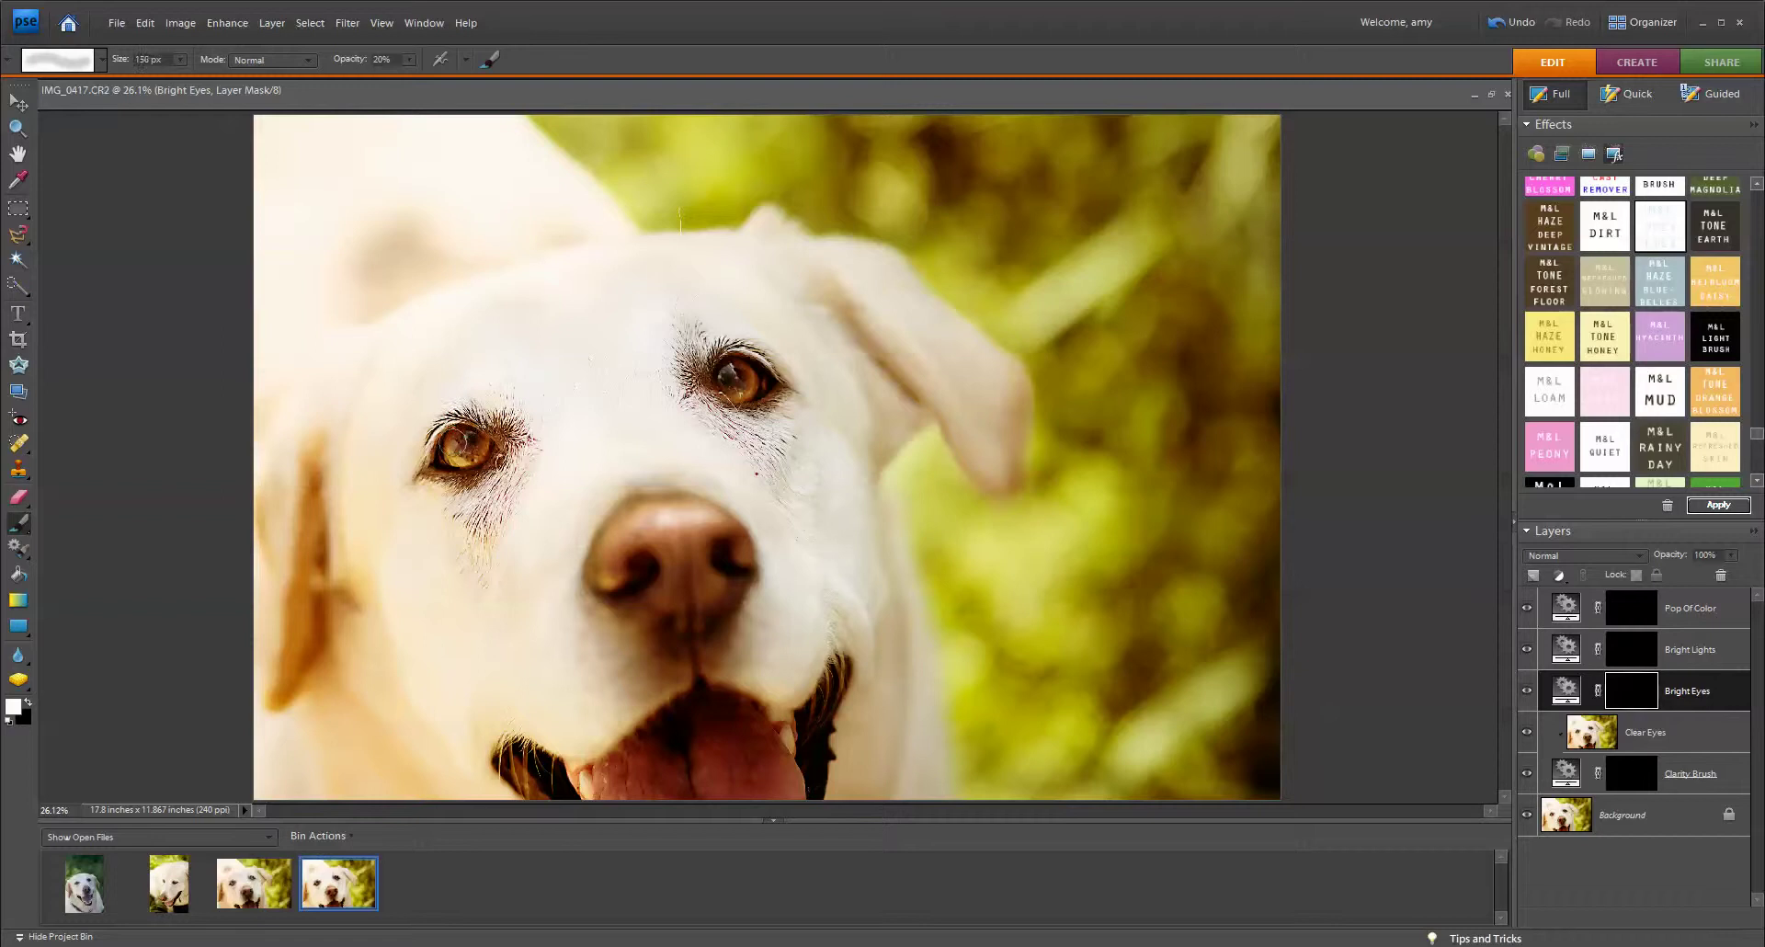
key("bracketleft")
key("ctrl+equal")
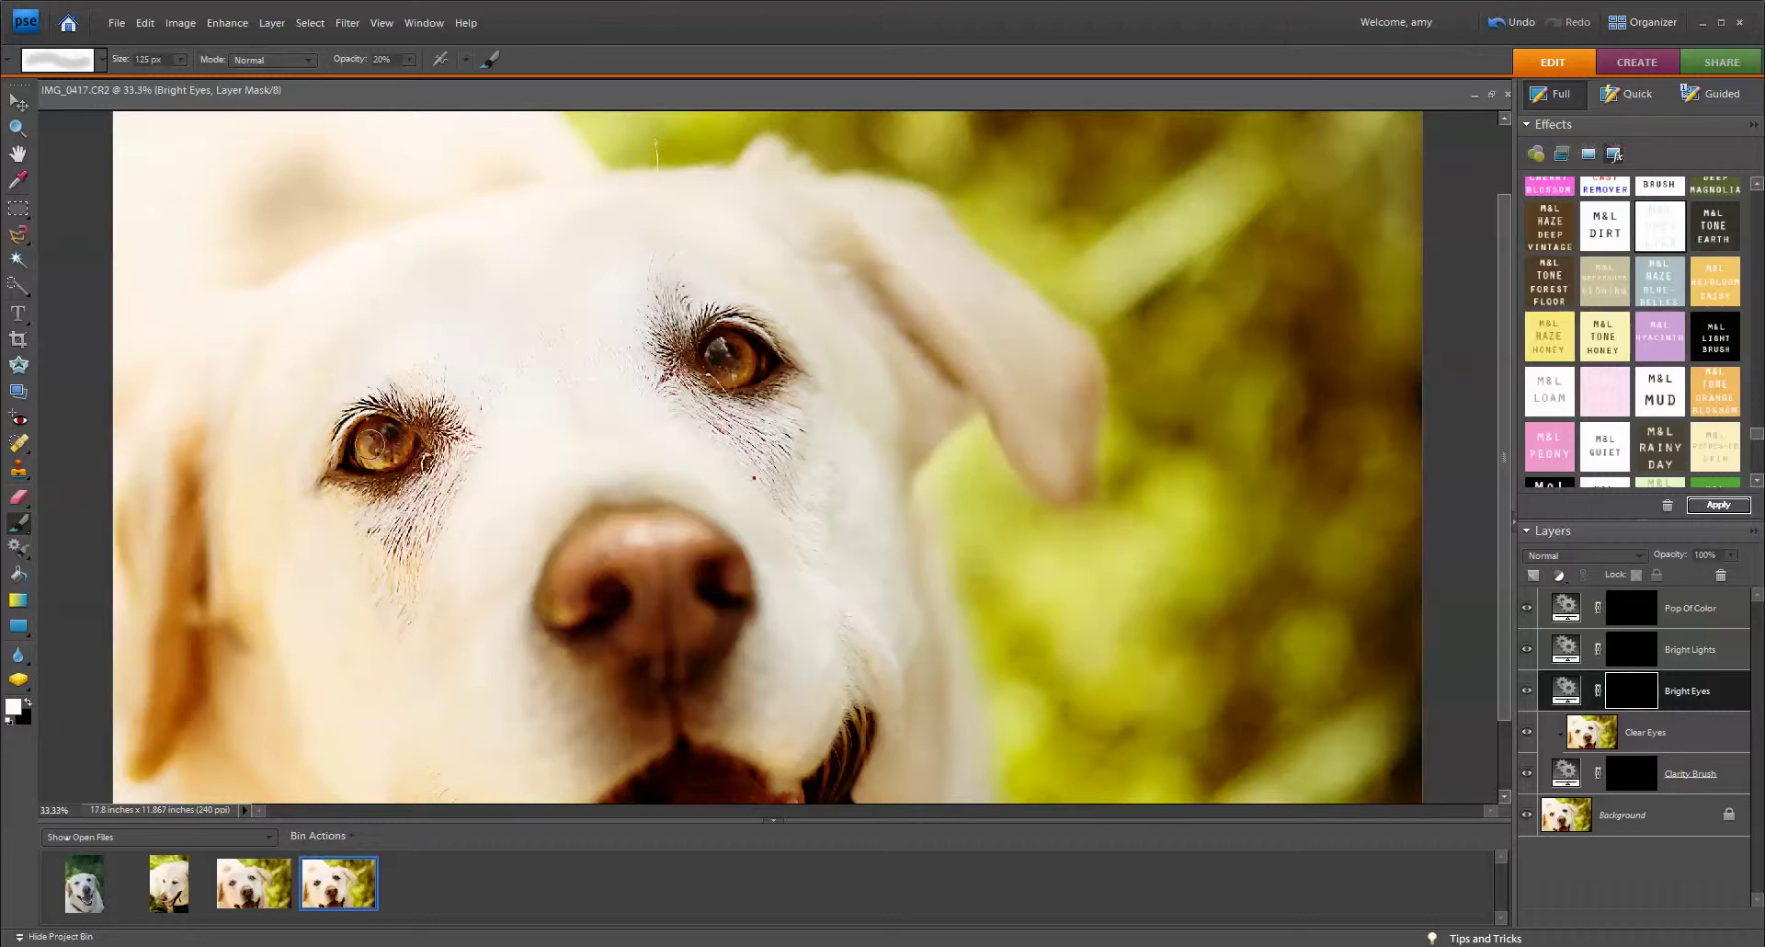
key("bracketleft")
left_click_drag(363, 451, 382, 440)
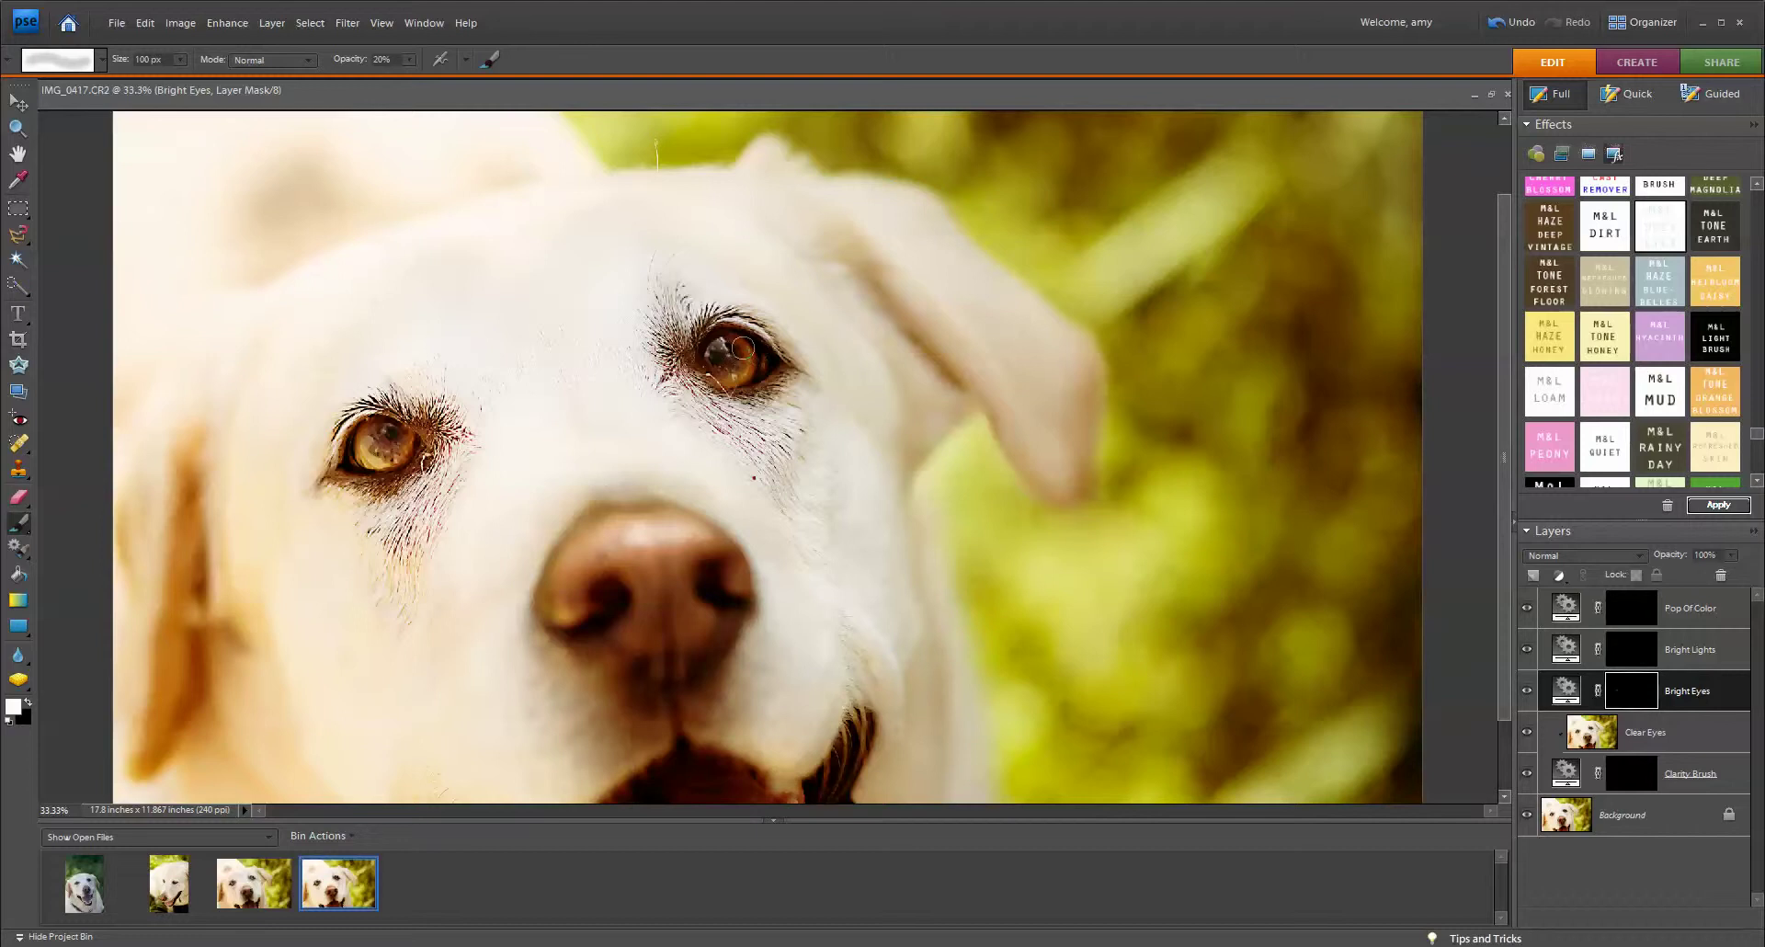
left_click_drag(749, 347, 726, 373)
Paint white on the Bright Lights mask over the catchlight in the right-hand eye with a 45 px brush at 60% opacity
left_click(1651, 655)
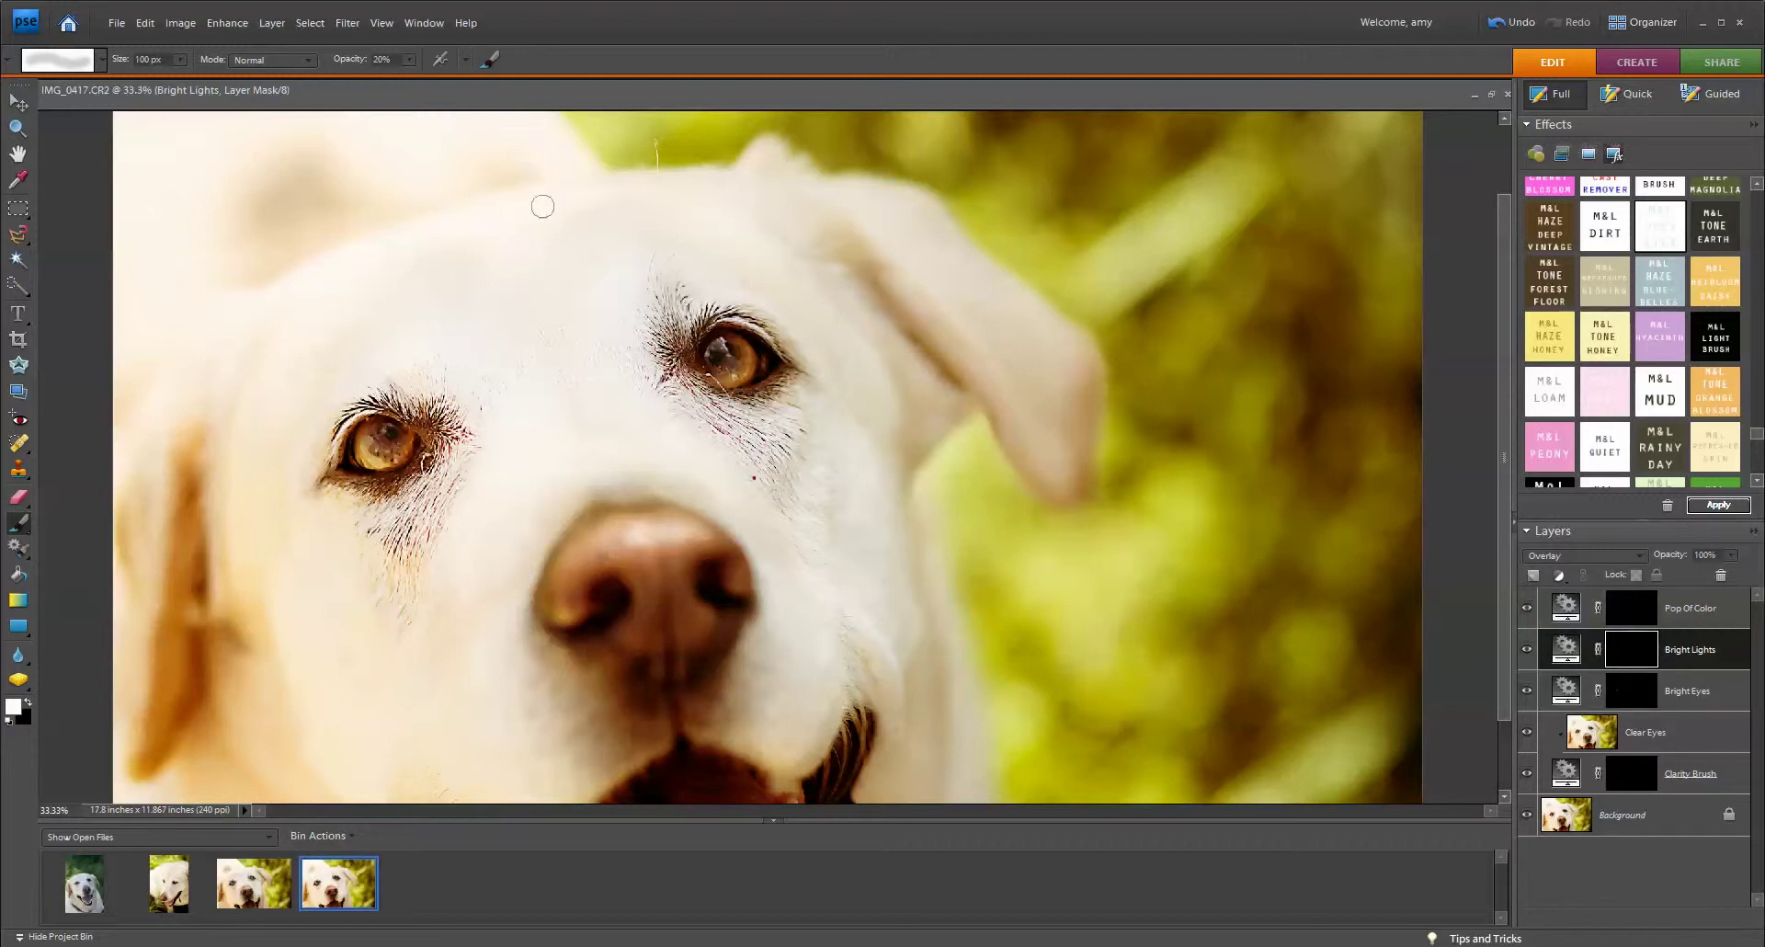
left_click(408, 61)
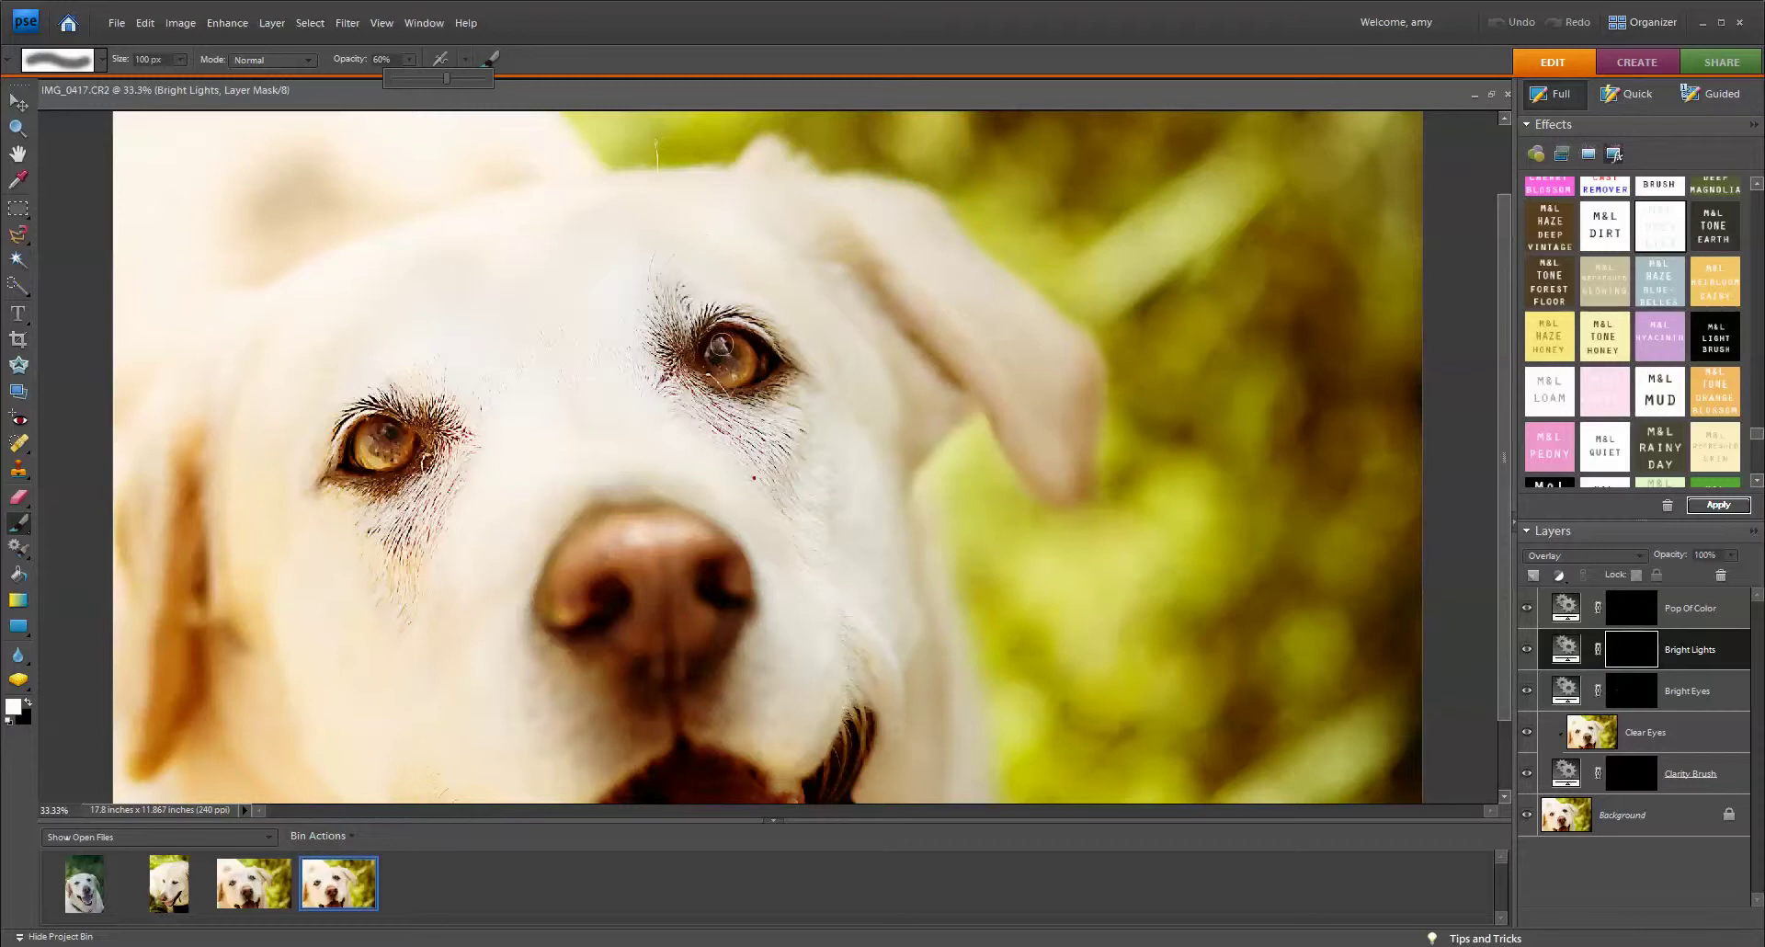
left_click(722, 346)
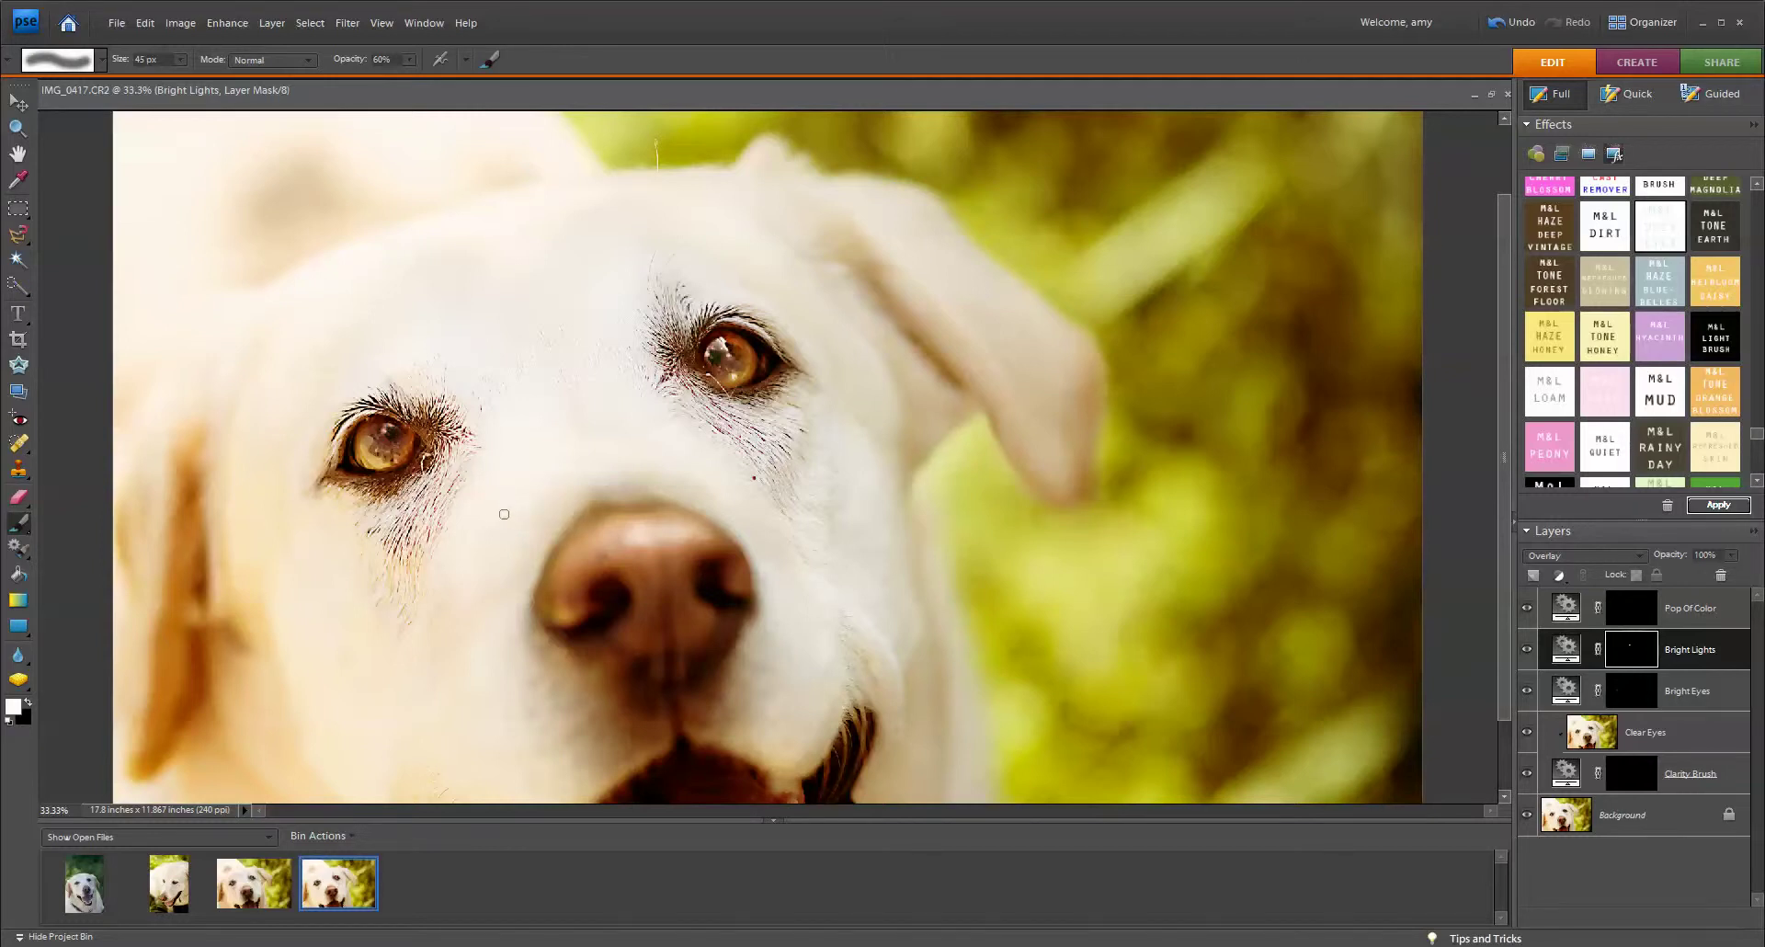
Paint white on the Pop Of Color mask over both irises with a 100 px brush at 18% opacity, and preview the layer off and on
left_click(1646, 622)
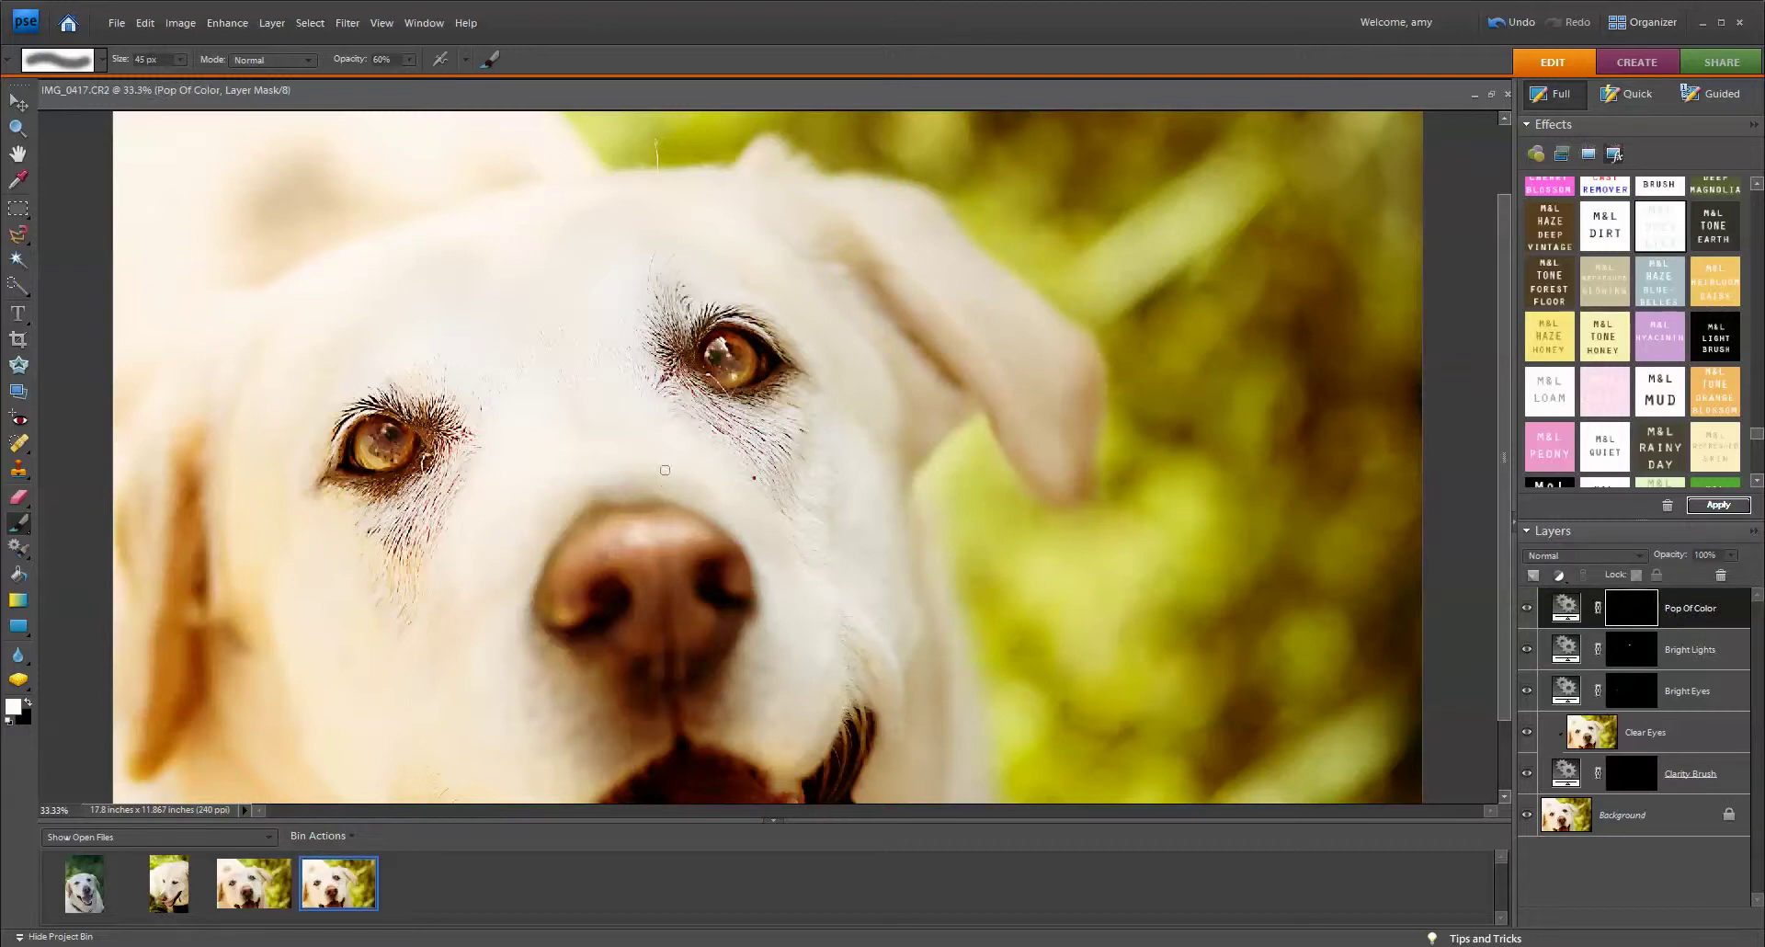
key("bracketright")
key("bracketright")
key("bracketright")
left_click(409, 62)
left_click_drag(409, 78, 369, 90)
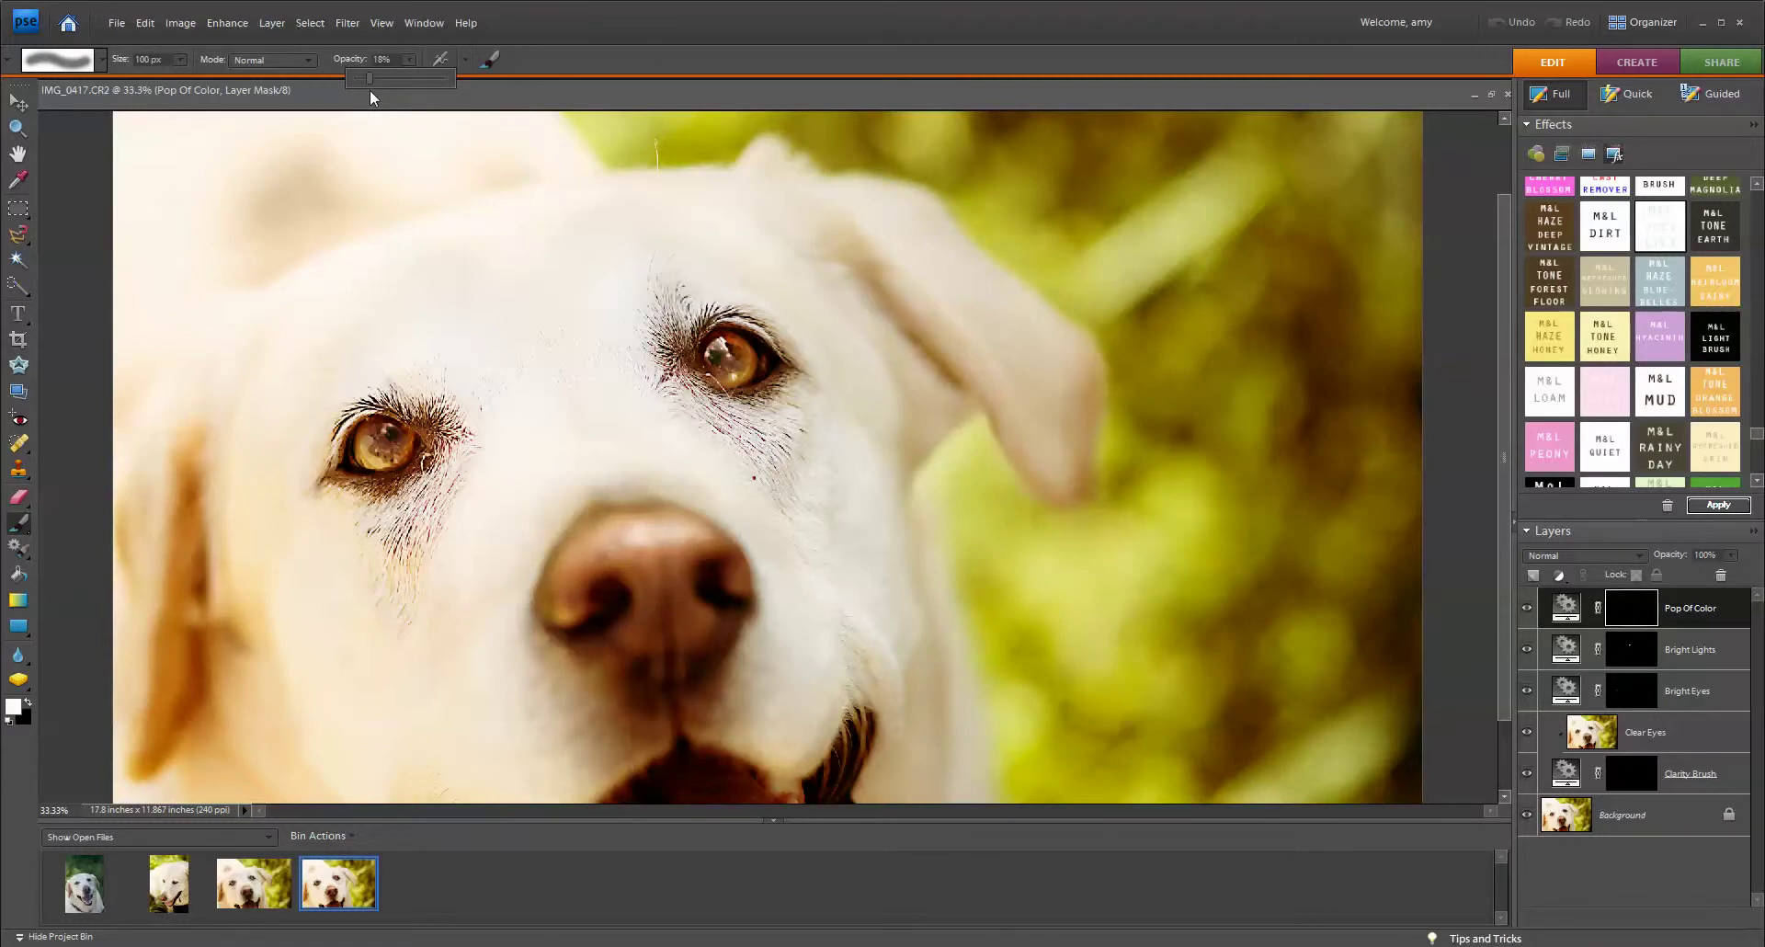
left_click_drag(745, 351, 743, 373)
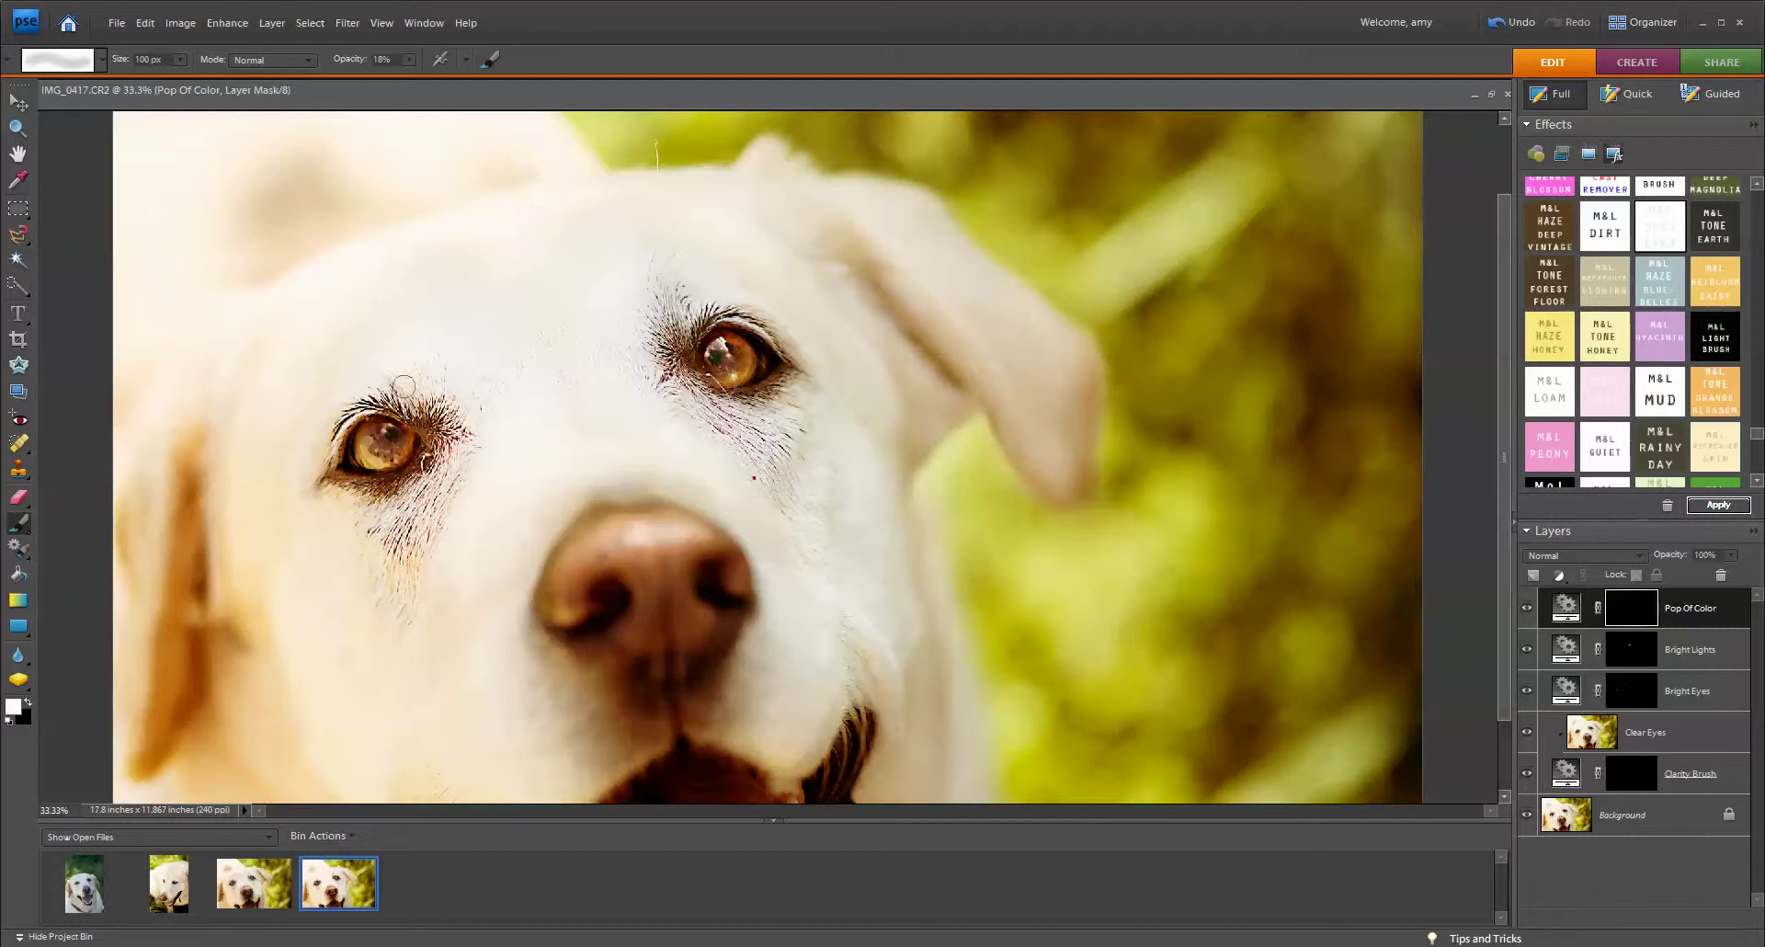
mouse_move(390, 450)
left_mouse_down()
mouse_move(368, 439)
mouse_move(388, 451)
left_mouse_up()
left_click(1528, 614)
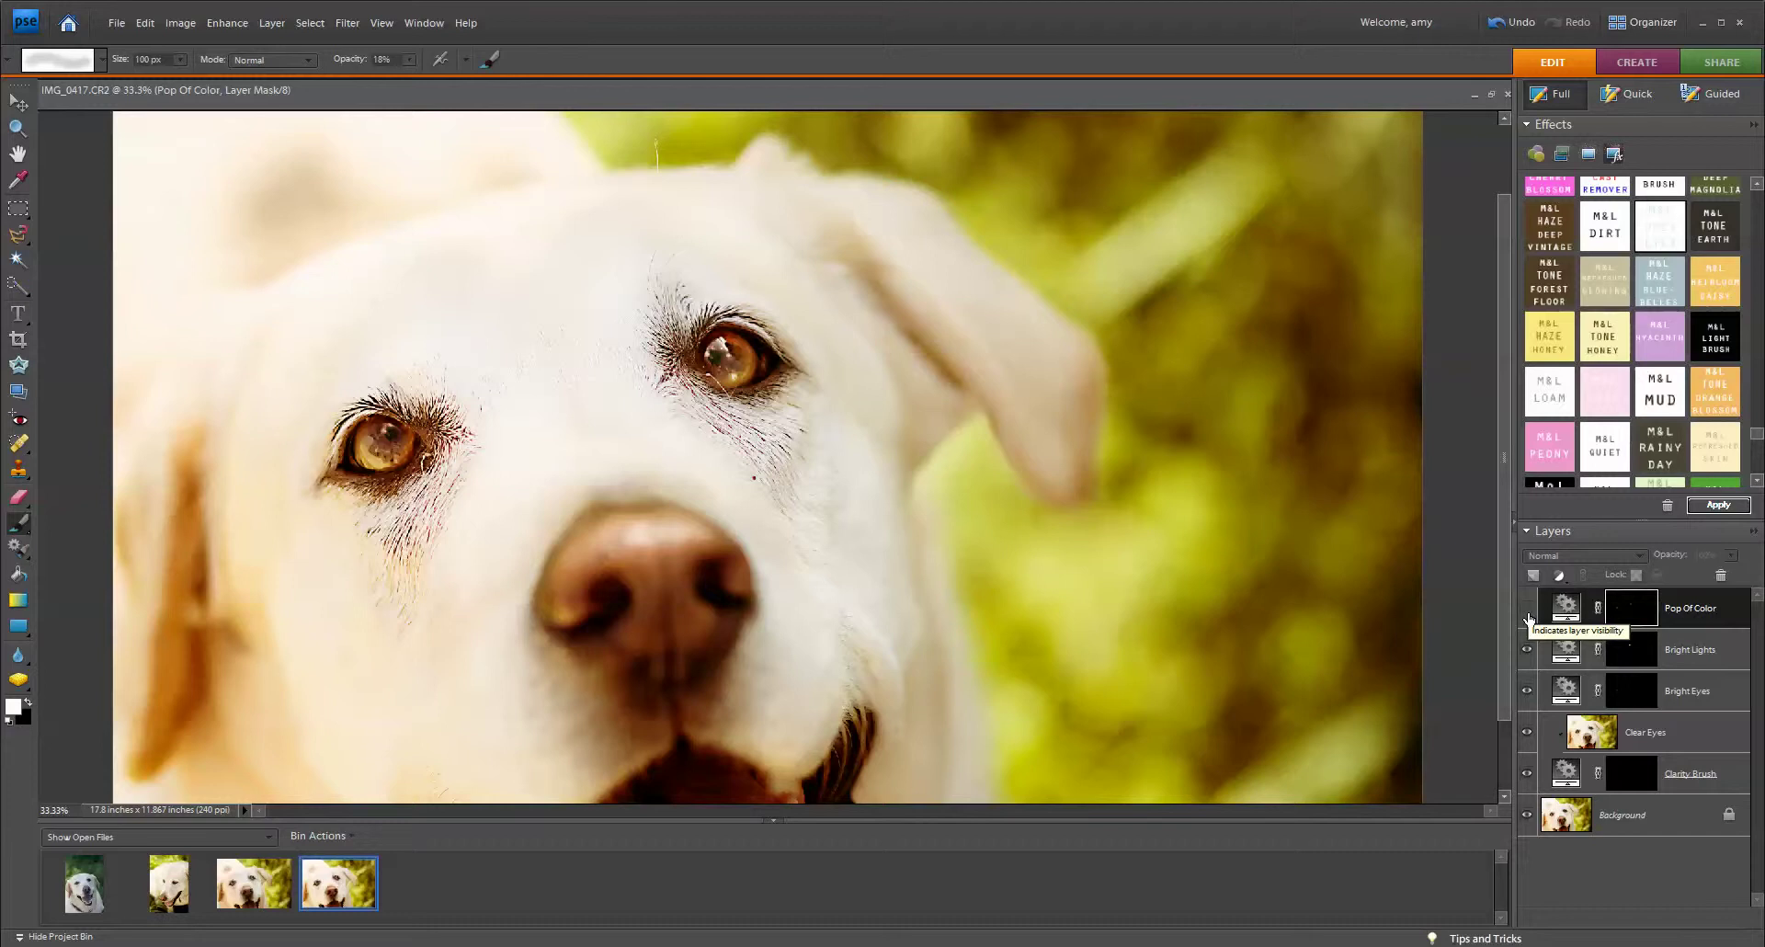
left_click(1528, 614)
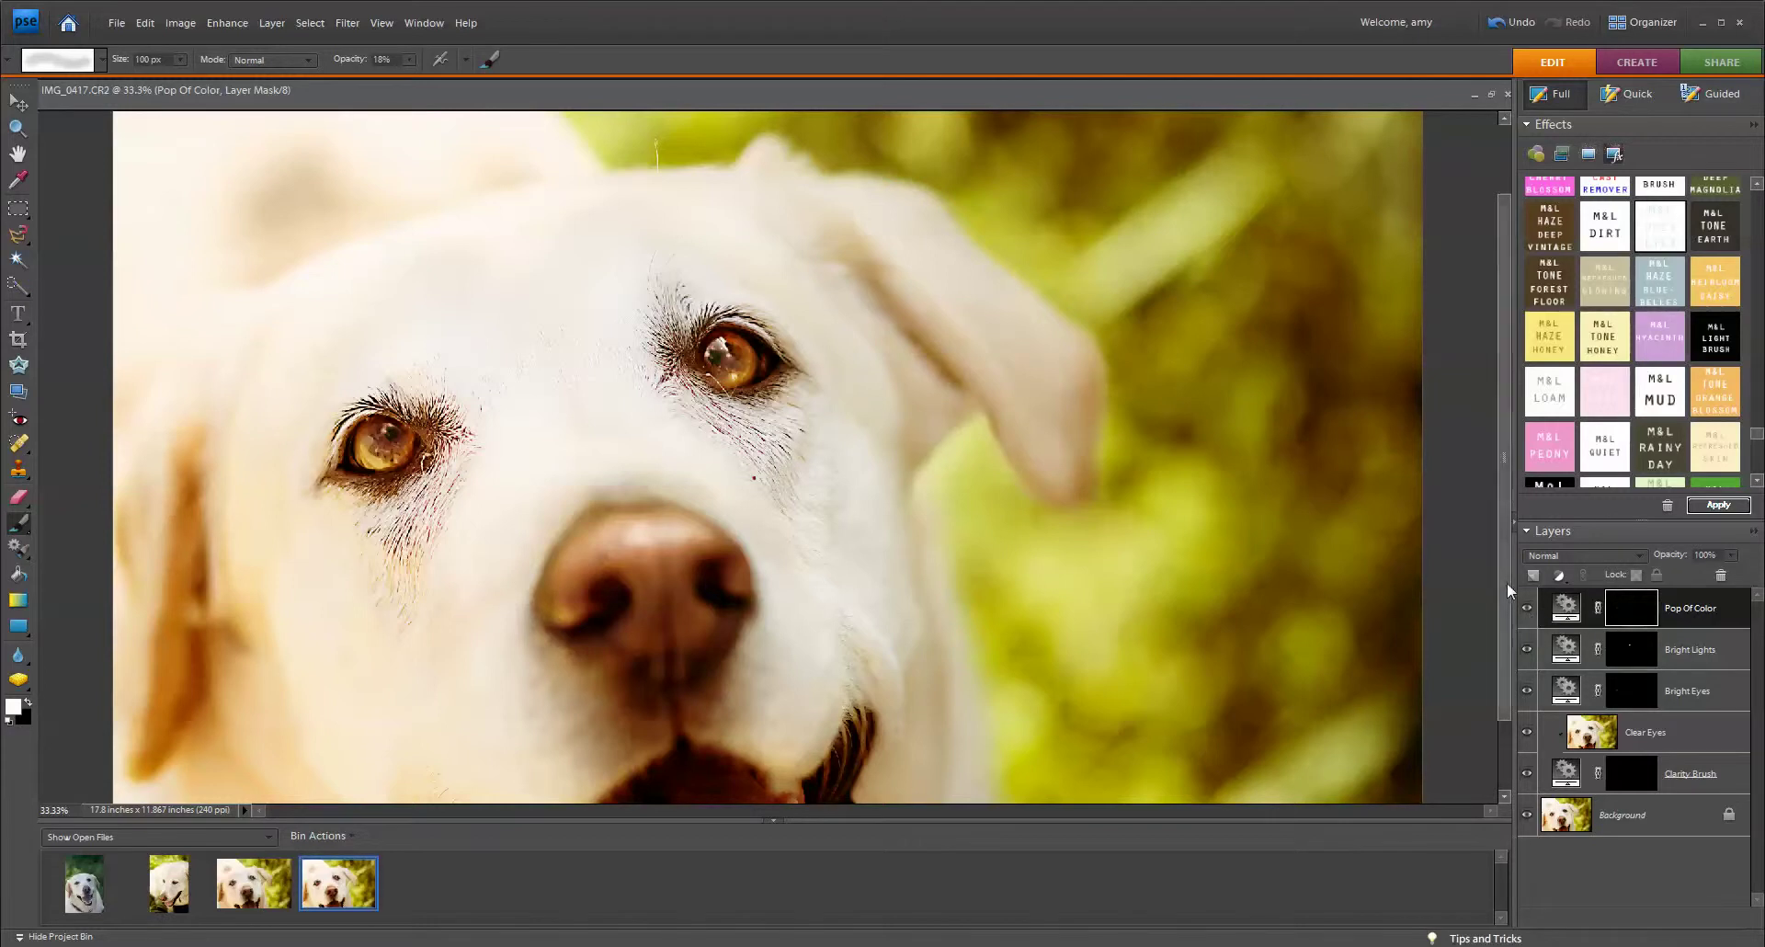
Paint white on the Clarity Brush mask over both of the dog's eyes with a 125 px brush at 55% opacity
left_click(1633, 777)
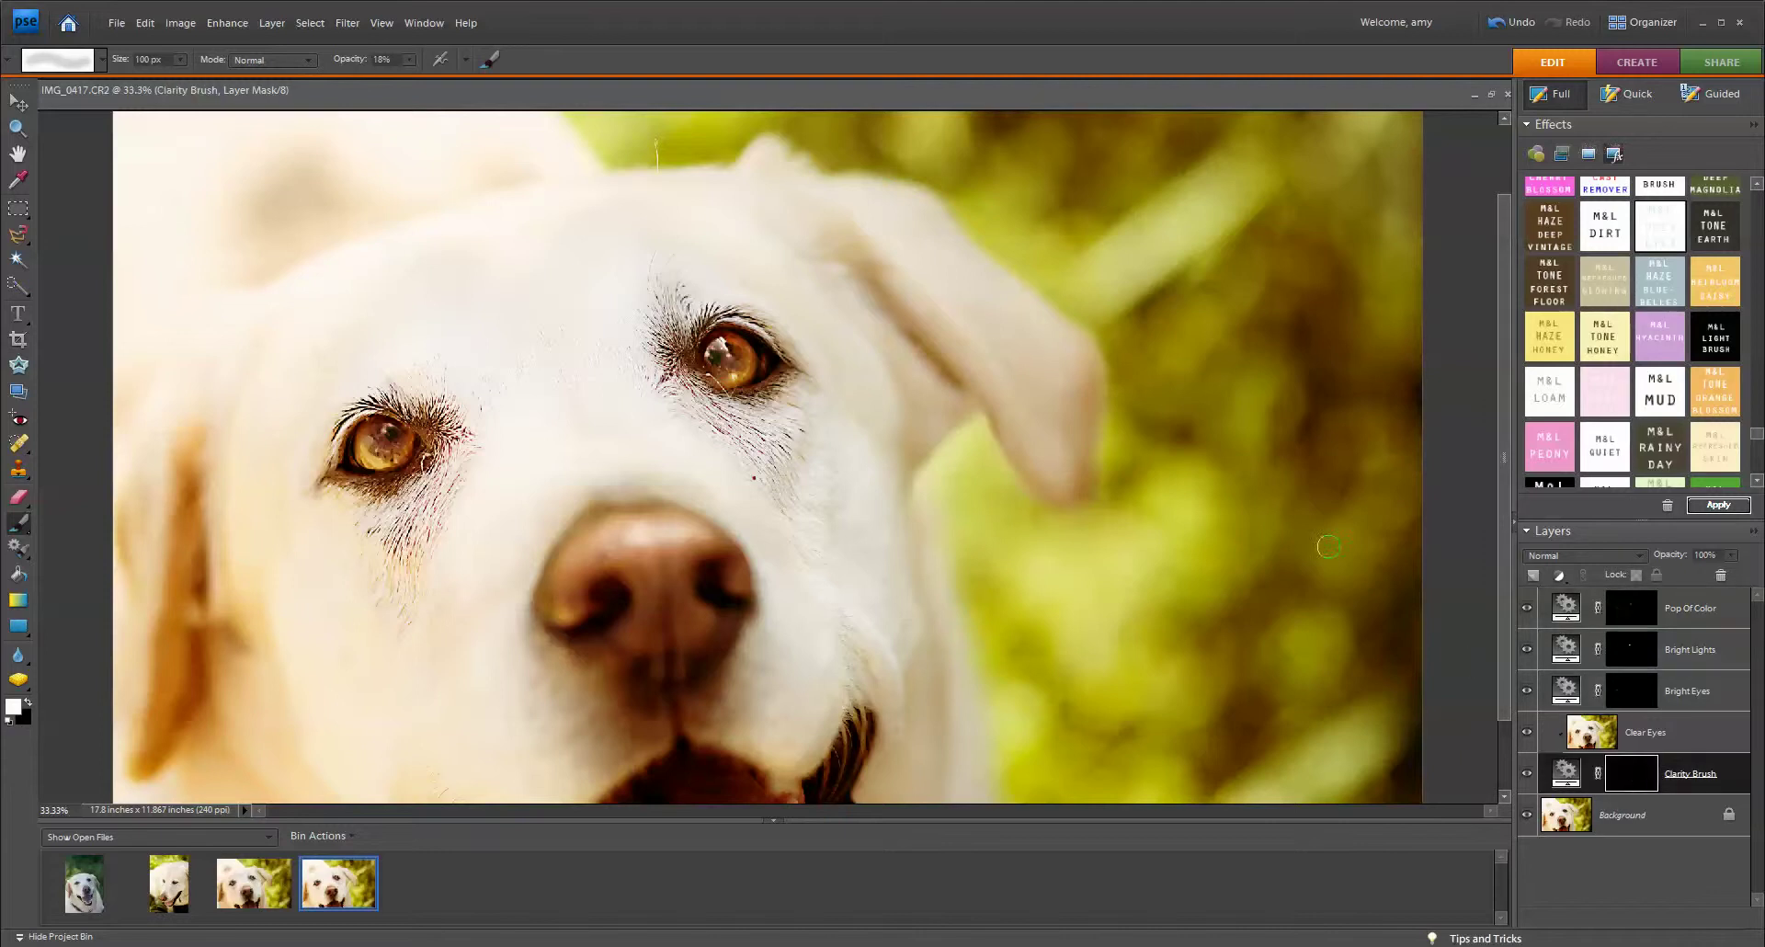
left_click(411, 59)
left_click_drag(414, 81, 431, 84)
left_click_drag(443, 85, 444, 84)
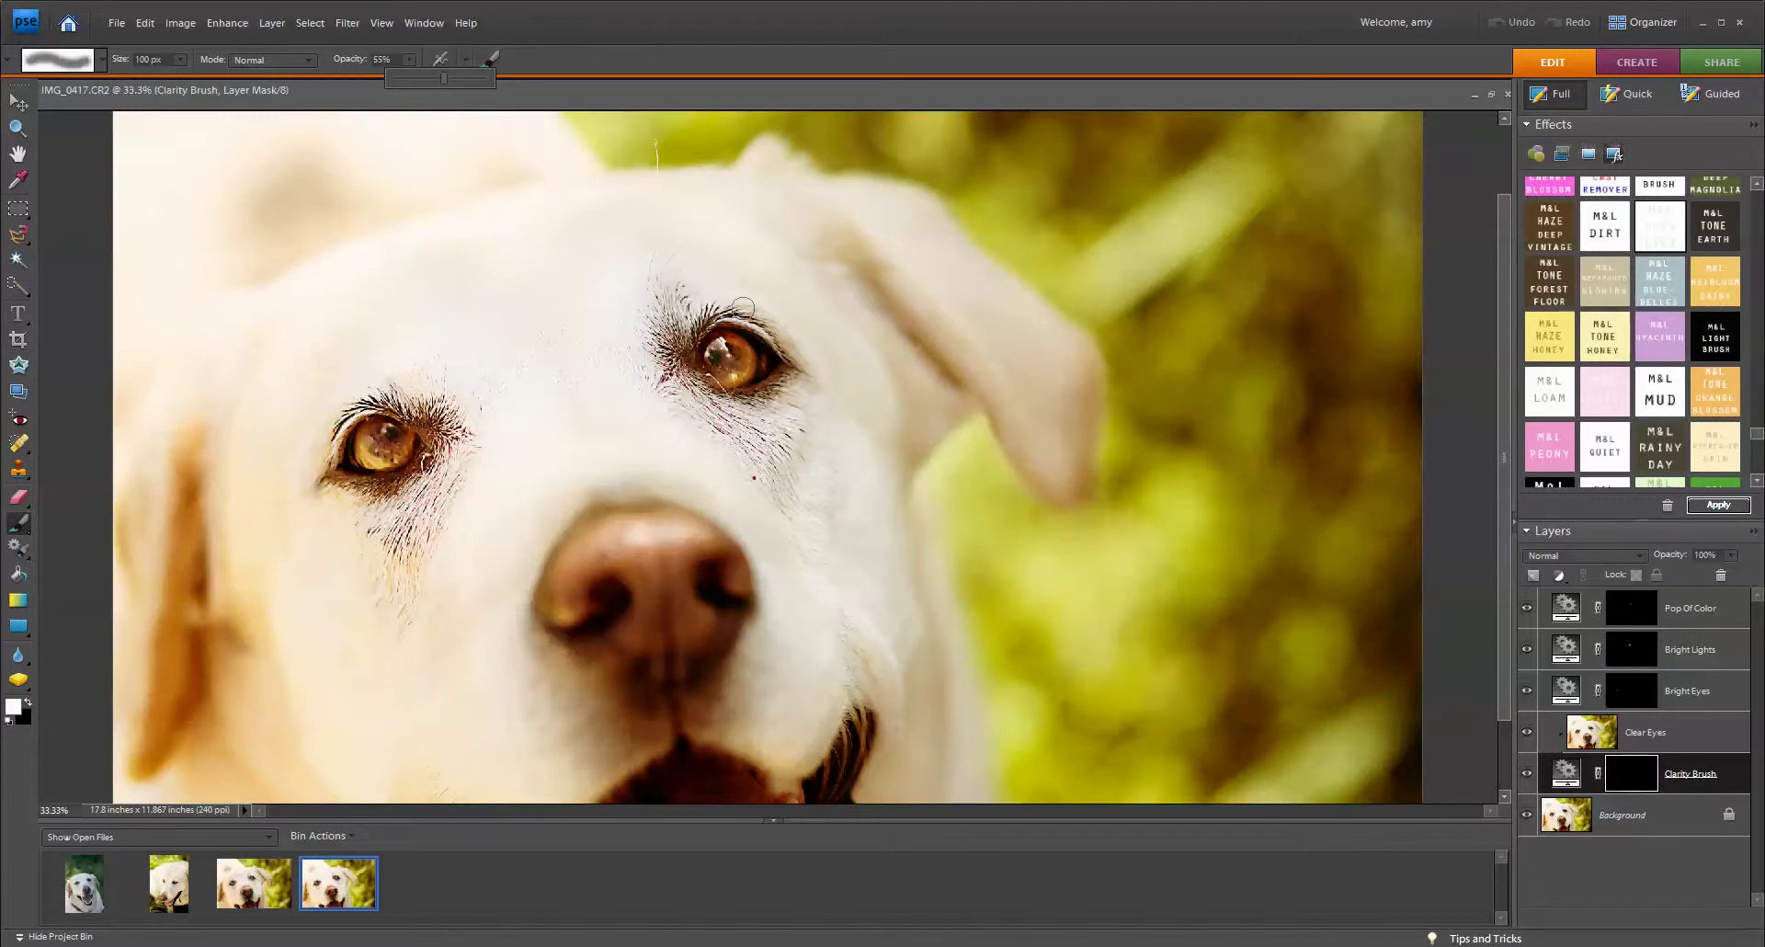
left_click(761, 355)
key("bracketright")
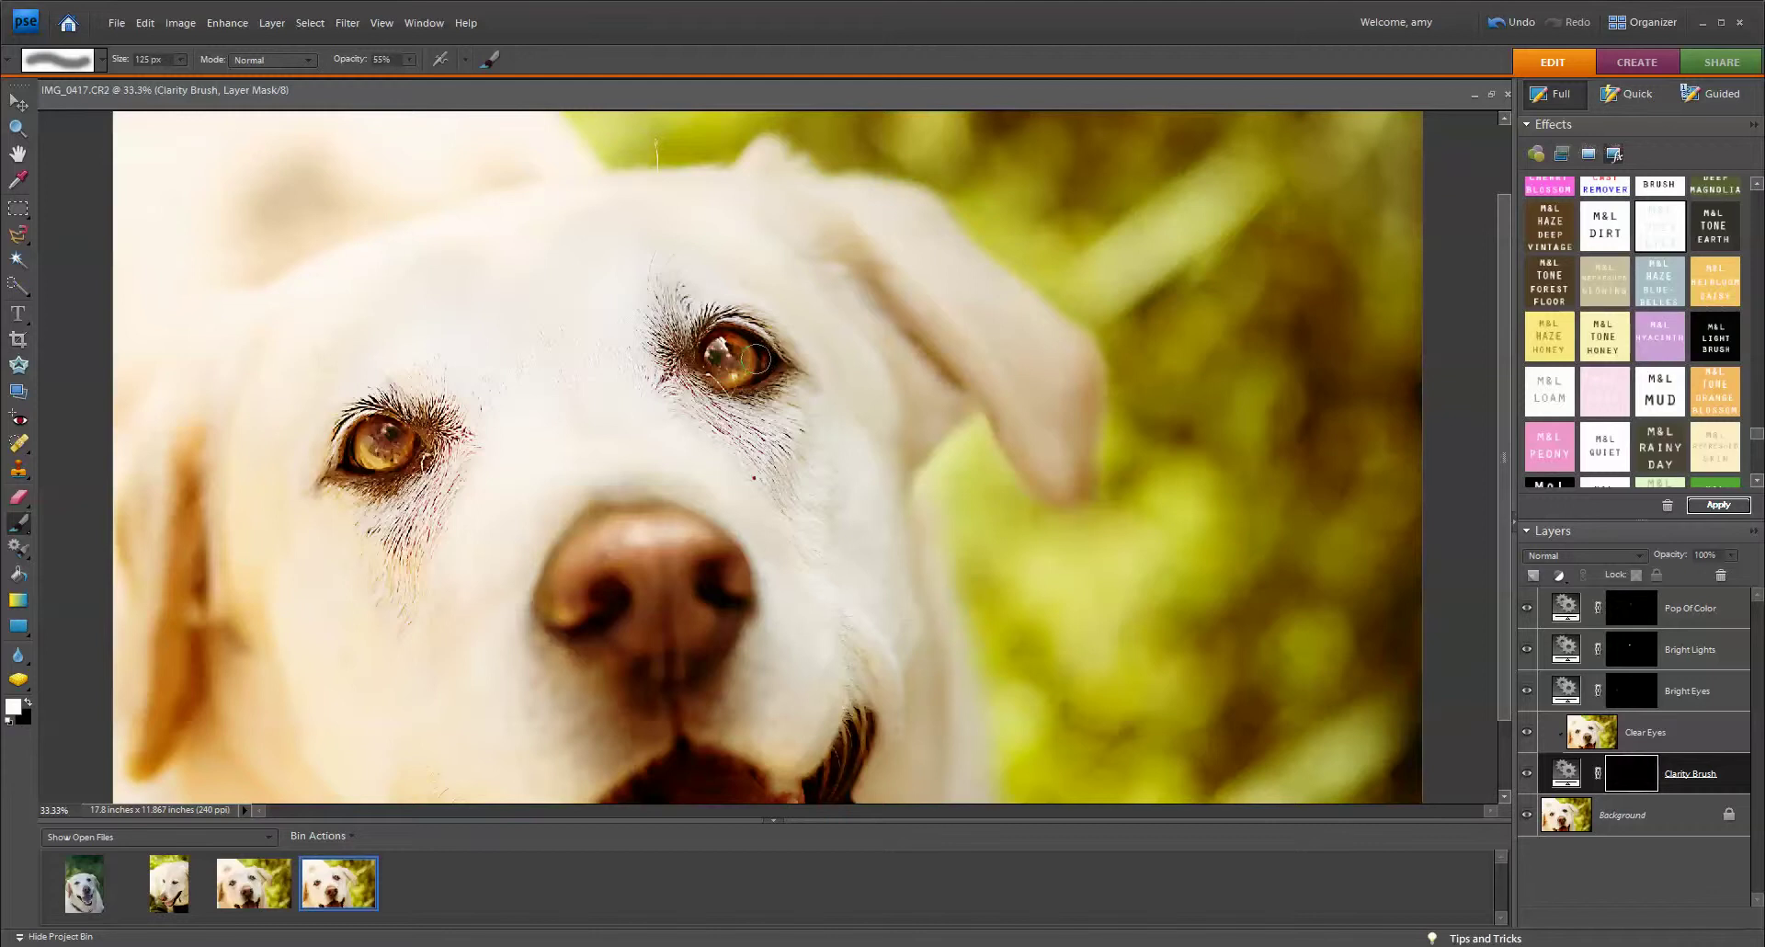
mouse_move(756, 358)
left_mouse_down()
mouse_move(721, 361)
mouse_move(761, 361)
left_mouse_up()
mouse_move(391, 432)
left_mouse_down()
mouse_move(360, 460)
mouse_move(406, 444)
left_mouse_up()
Compare the dog's eyes with and without the Bright Eyes layer by toggling its visibility several times
scroll(733, 426, "down", 1)
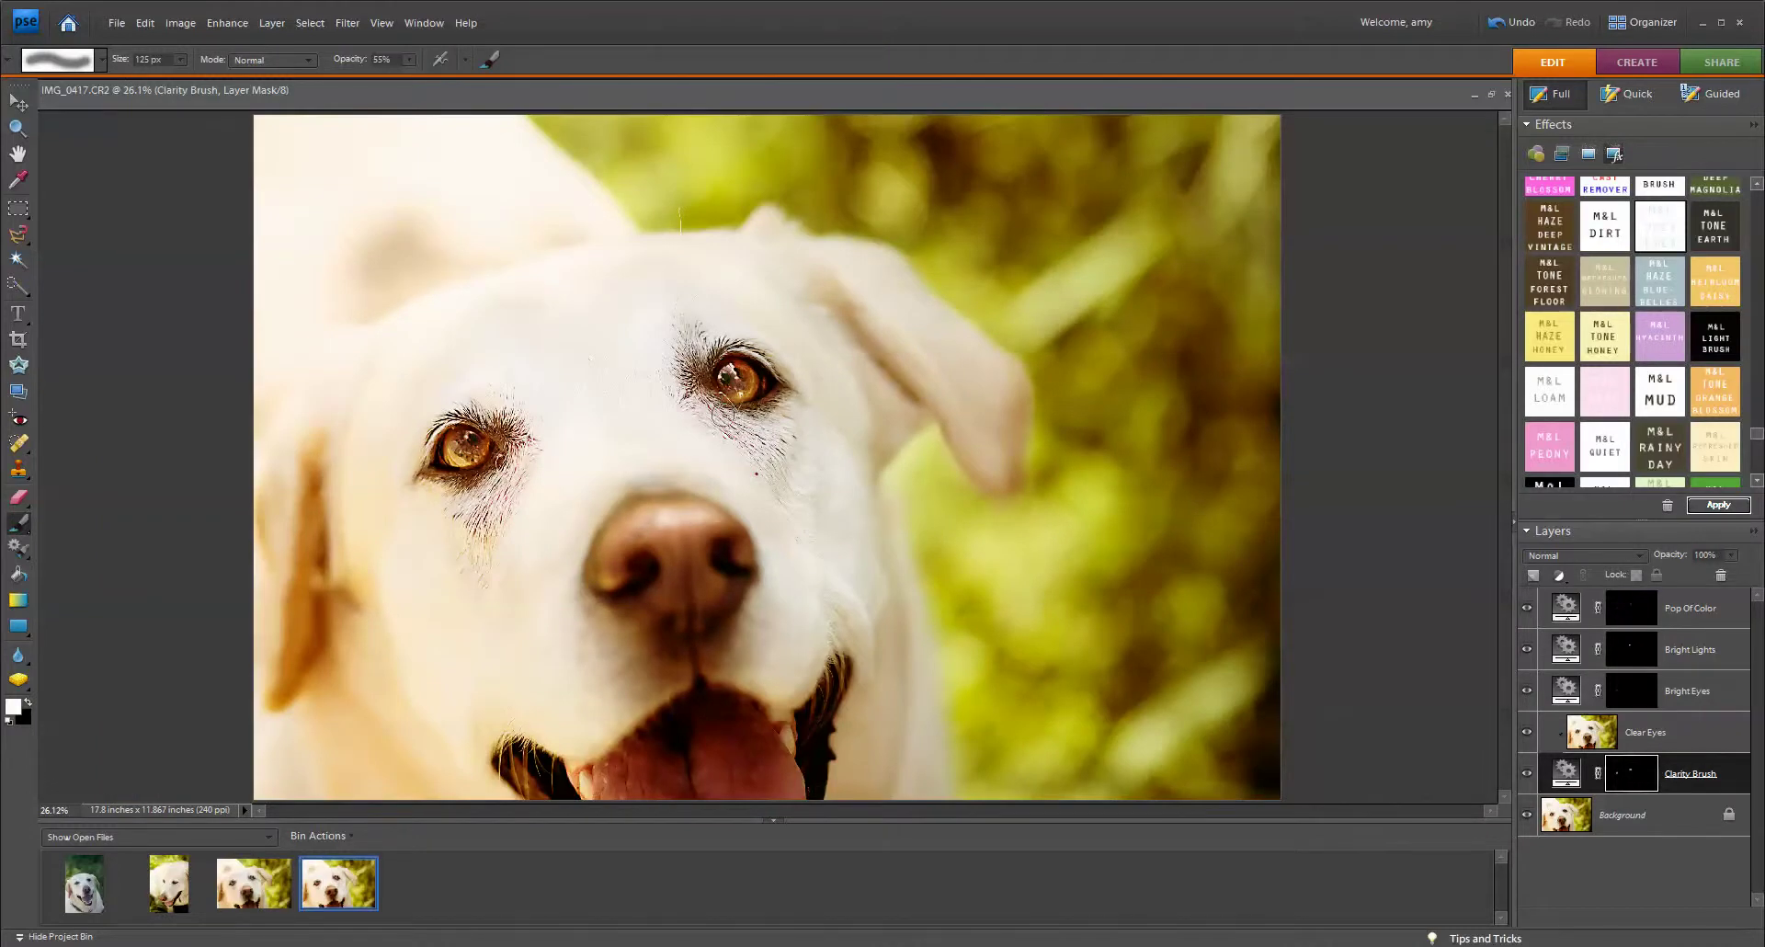
left_click(1528, 692)
left_click(1529, 694)
left_click(1529, 695)
left_click(1529, 694)
left_click(1529, 695)
left_click(1529, 694)
Lower the Bright Eyes layer's opacity to 59%
left_click(1728, 691)
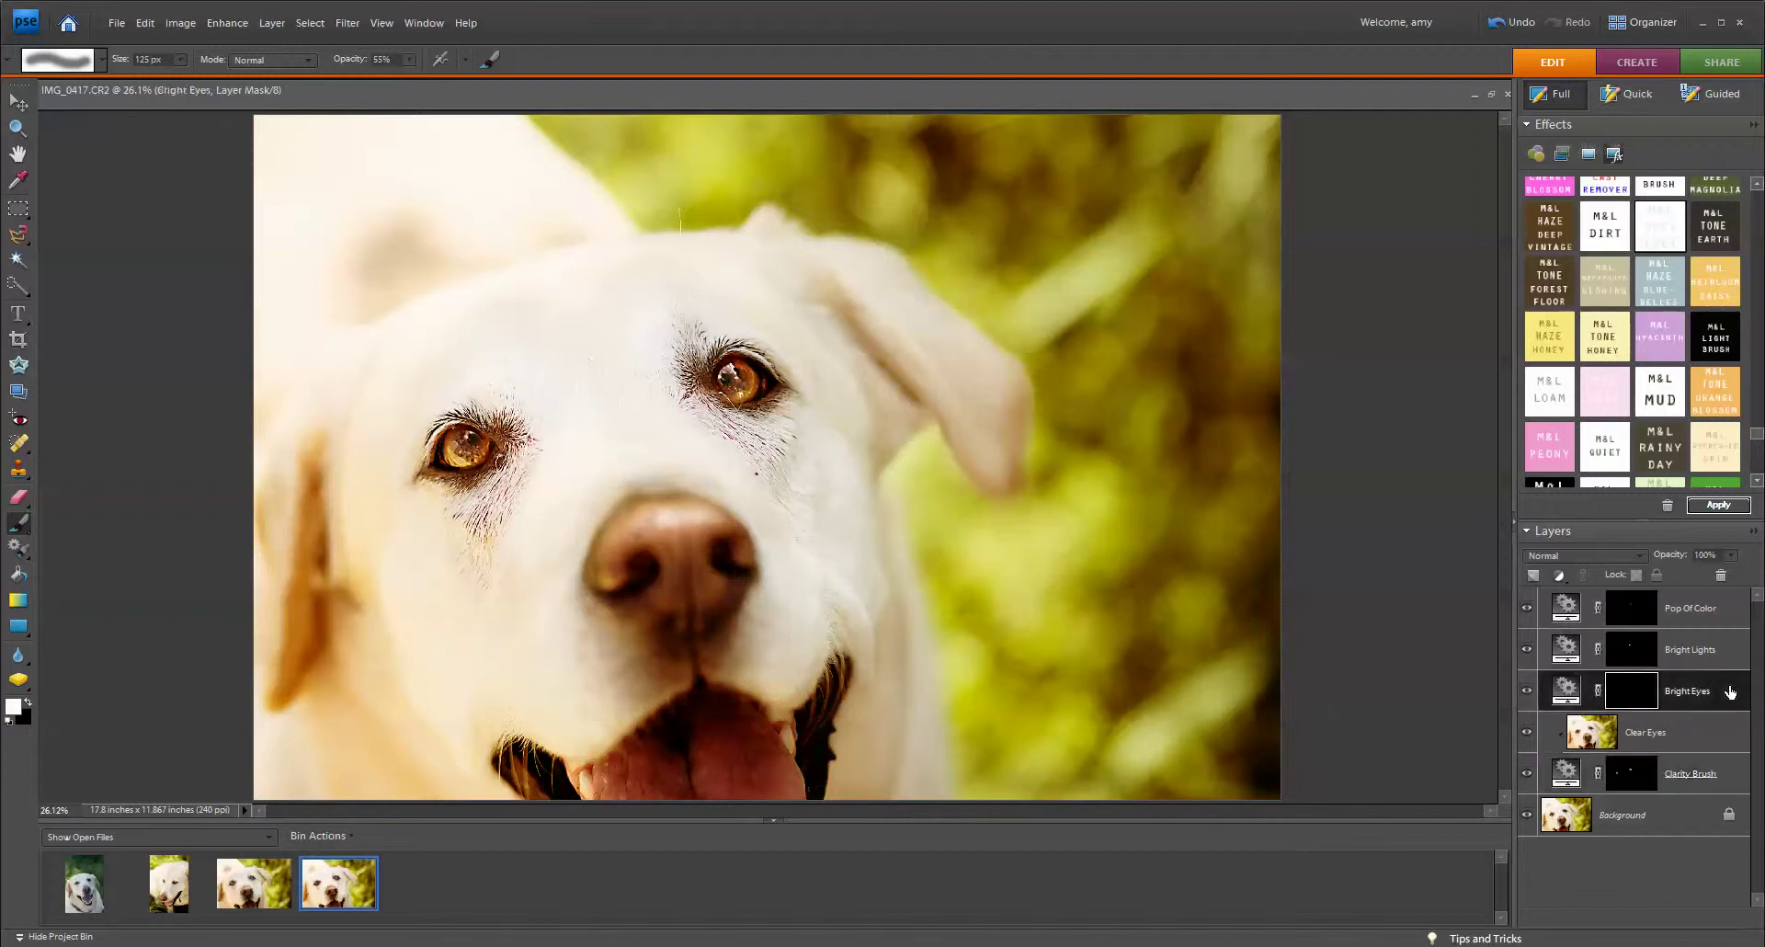
left_click(1730, 555)
left_click_drag(1734, 575, 1691, 574)
Examine the catchlights with the Bright Lights layer hidden and shown, and view the eyes at a smaller scale
left_click(1527, 649)
left_click(1526, 650)
left_click(1527, 652)
left_click(1527, 652)
left_click(1527, 651)
left_click(1527, 651)
key("ctrl+minus")
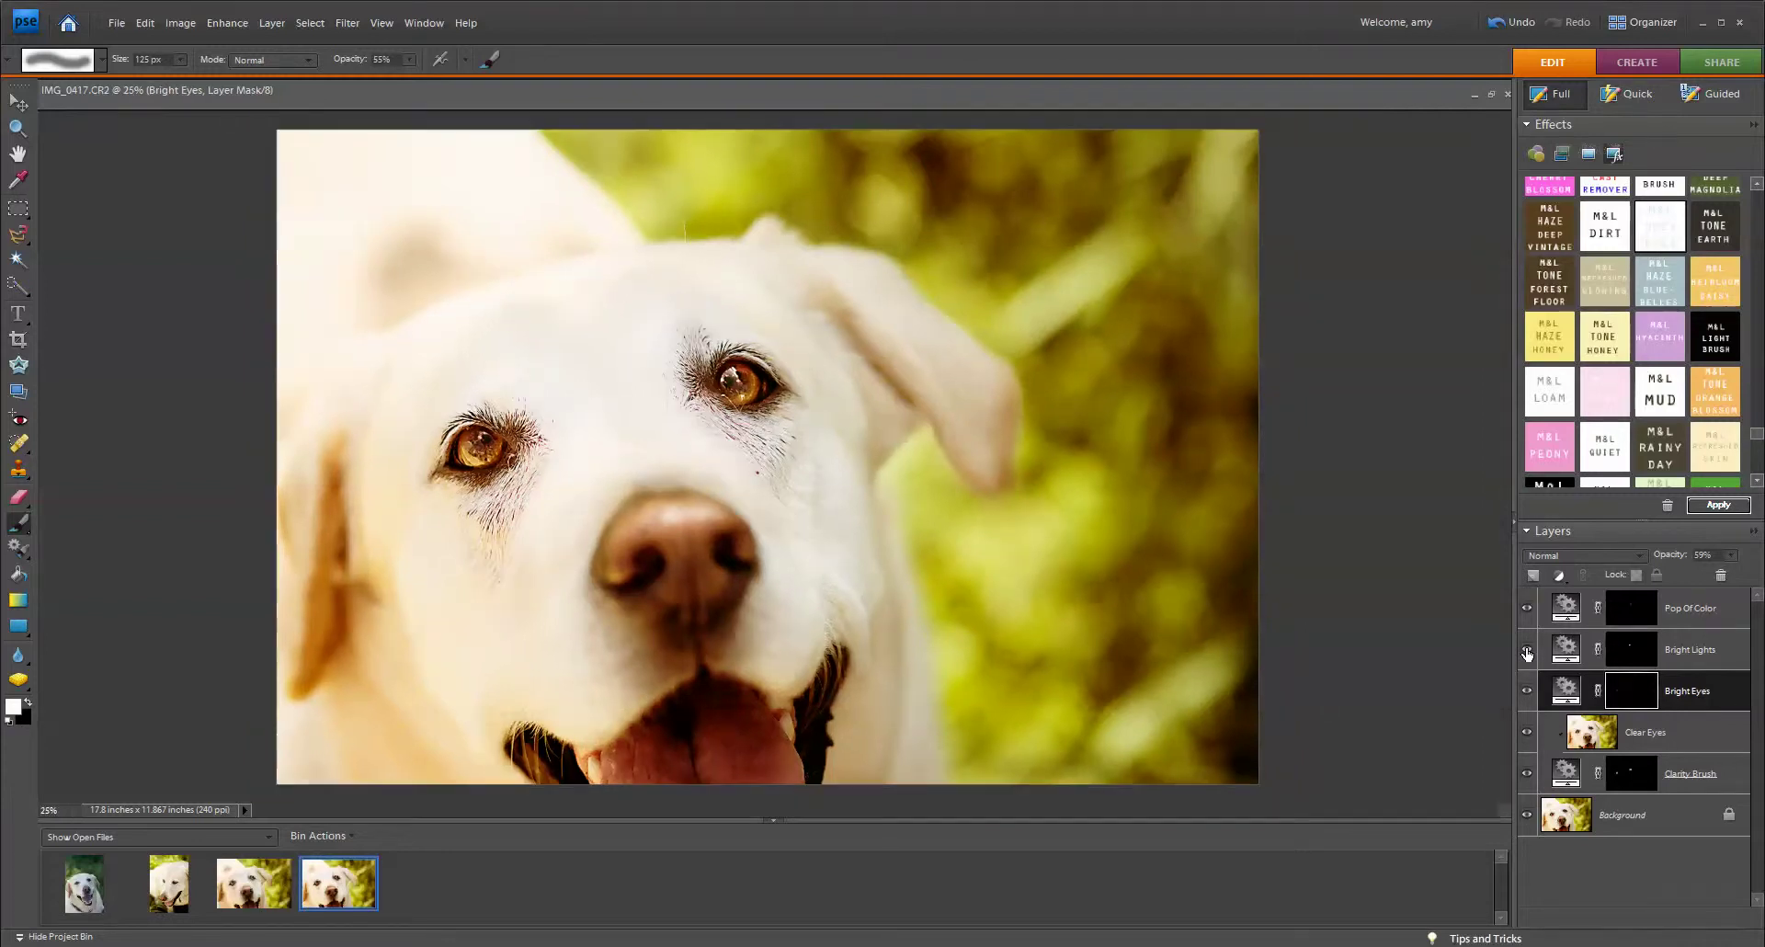
key("ctrl+minus")
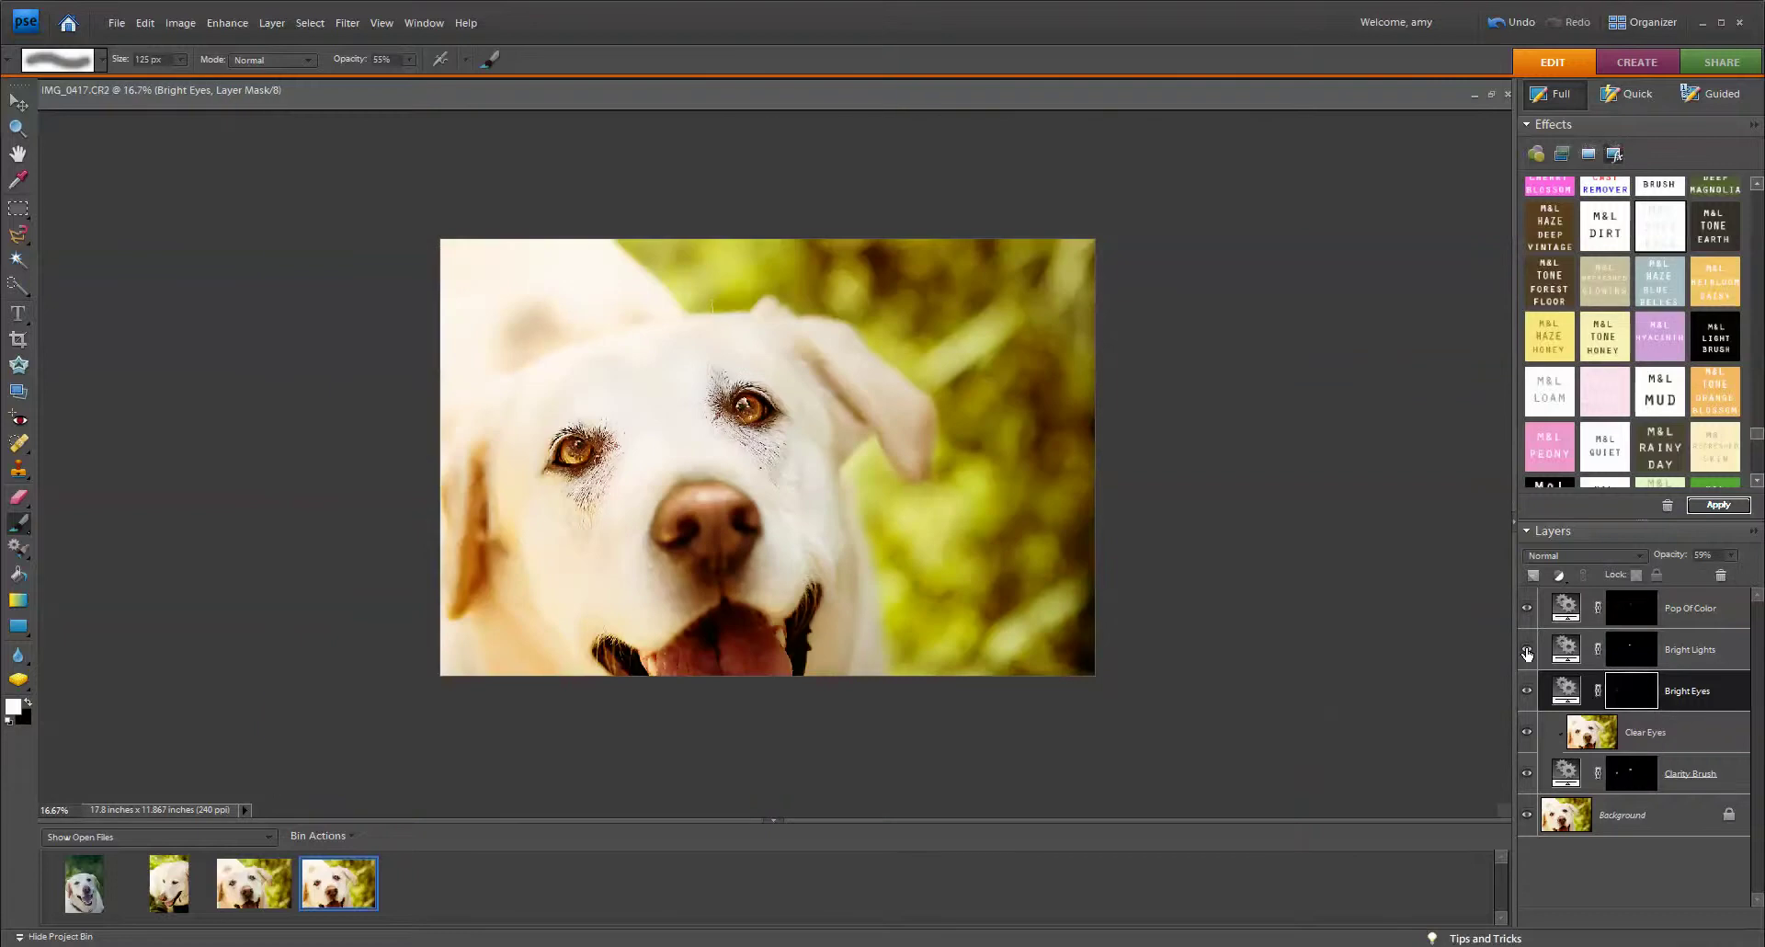
key("ctrl+plus")
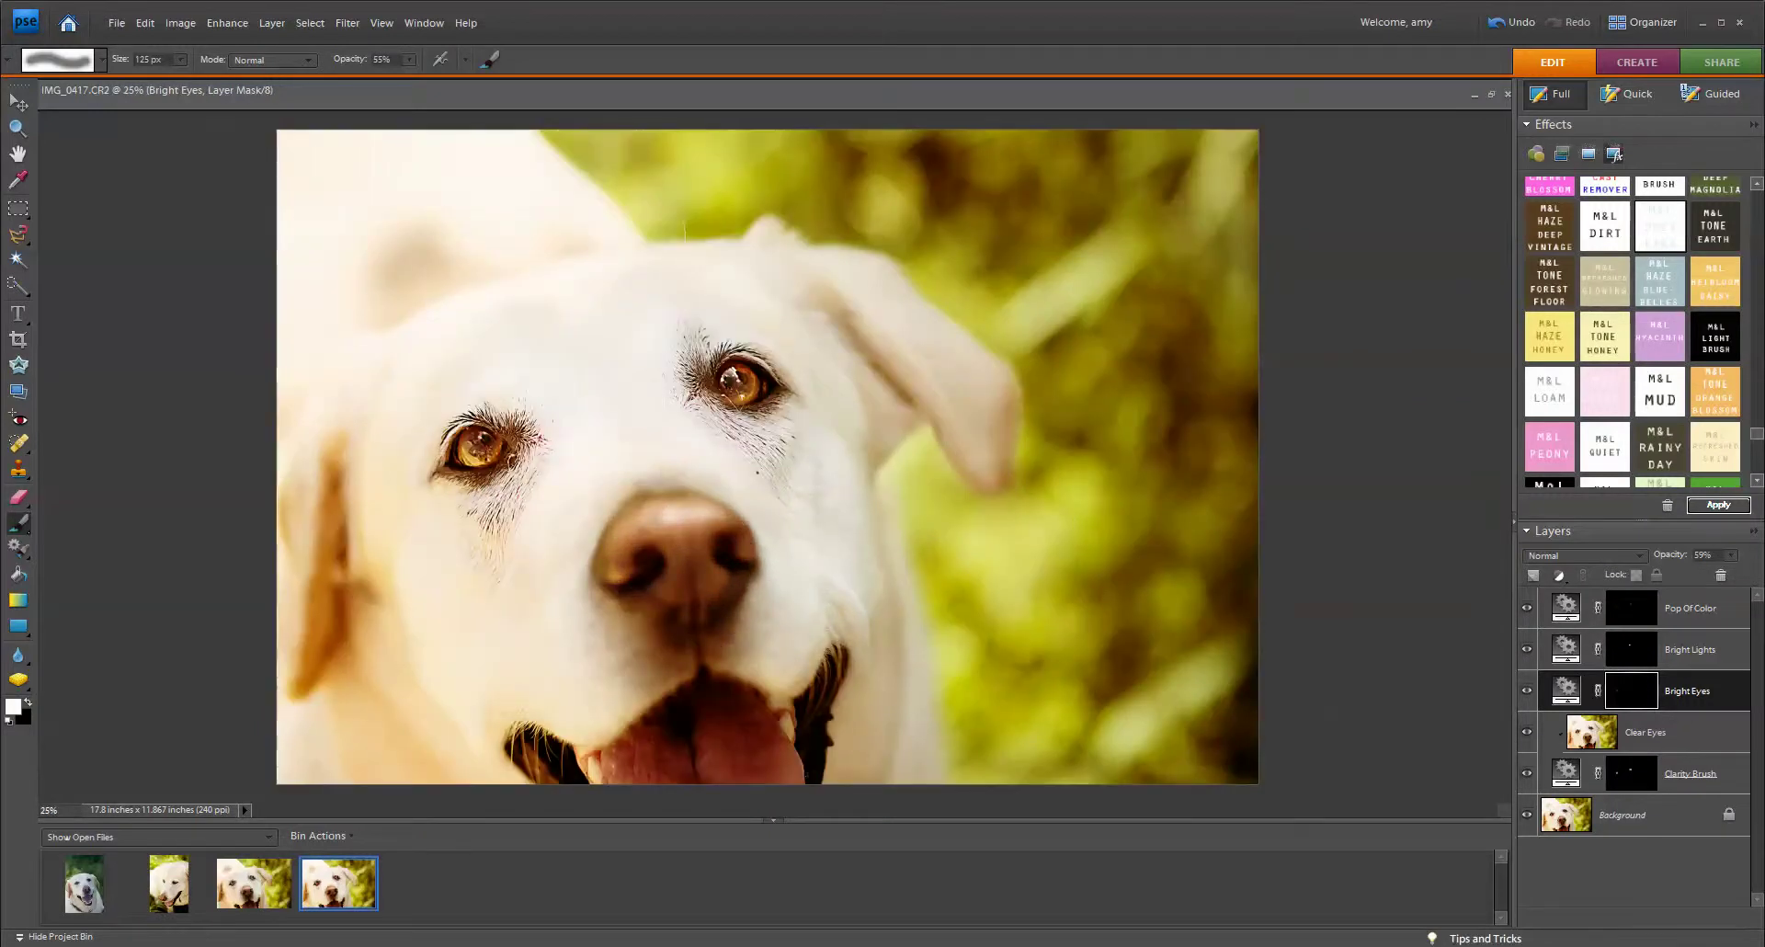
Toggle the Bright Eyes layer and the Bright Lights layer off and on to review each one's effect on the eyes
left_click(1528, 693)
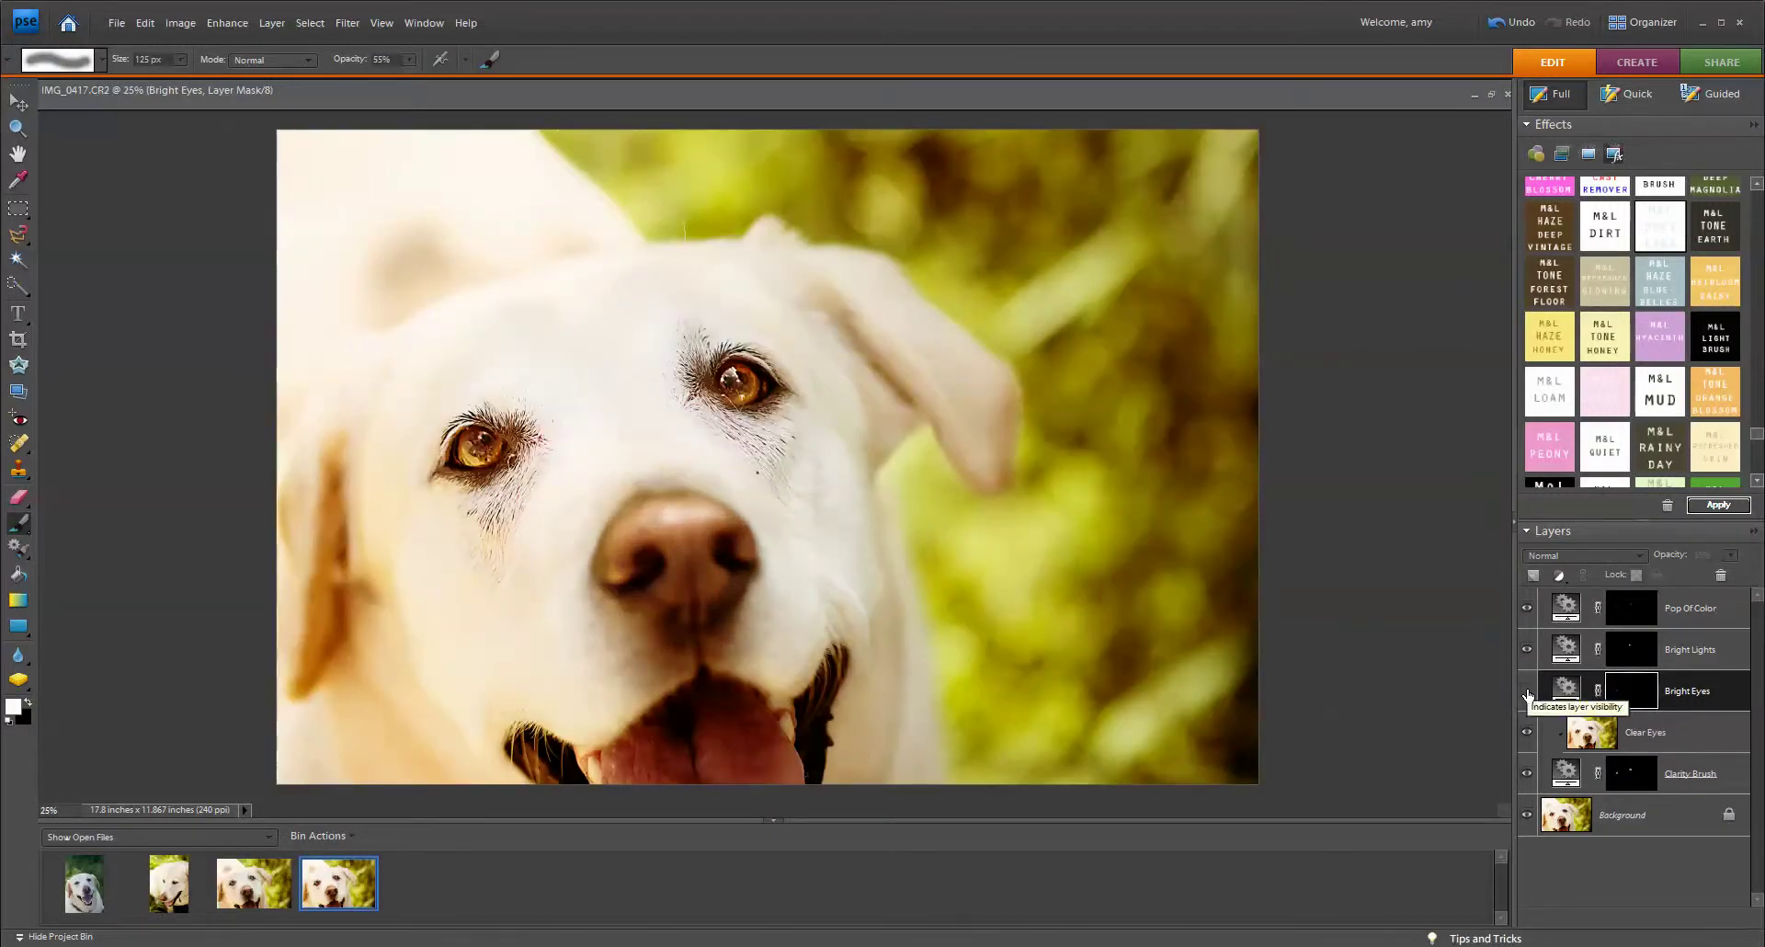
left_click(1527, 690)
left_click(1526, 653)
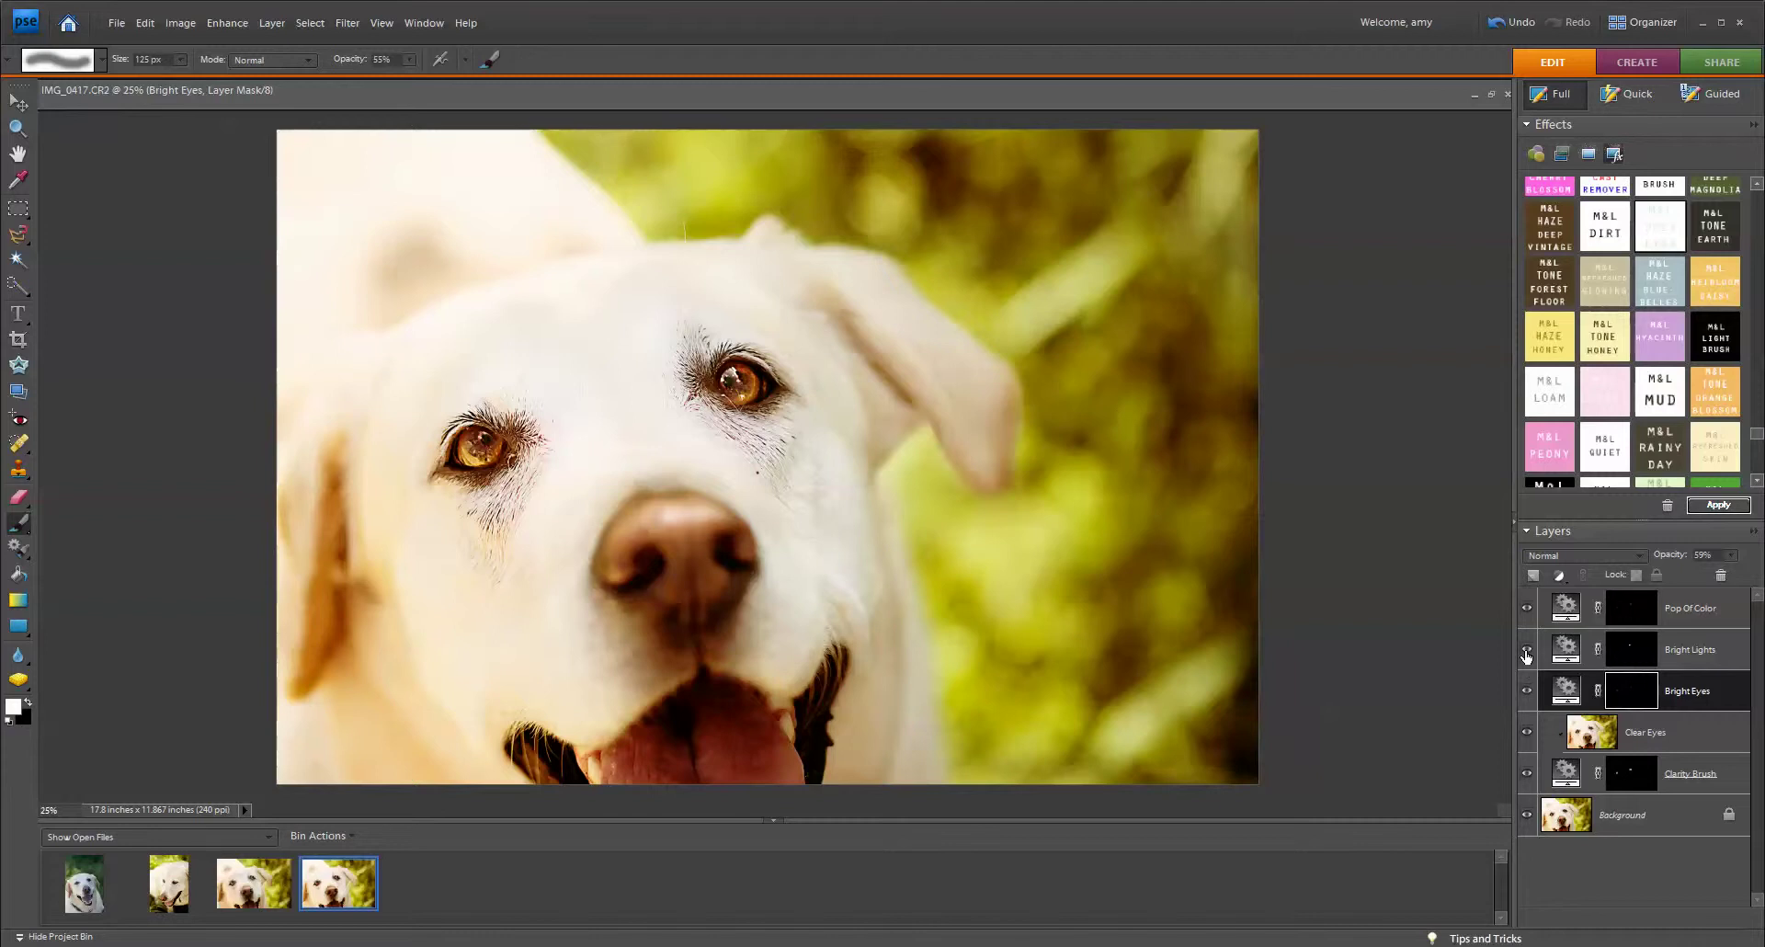
left_click(1526, 653)
left_click(1526, 654)
Compare the enhanced eyes with the flattened photo by hiding every layer except Background and showing them all again
left_click(1527, 732)
left_click(1528, 816, "alt")
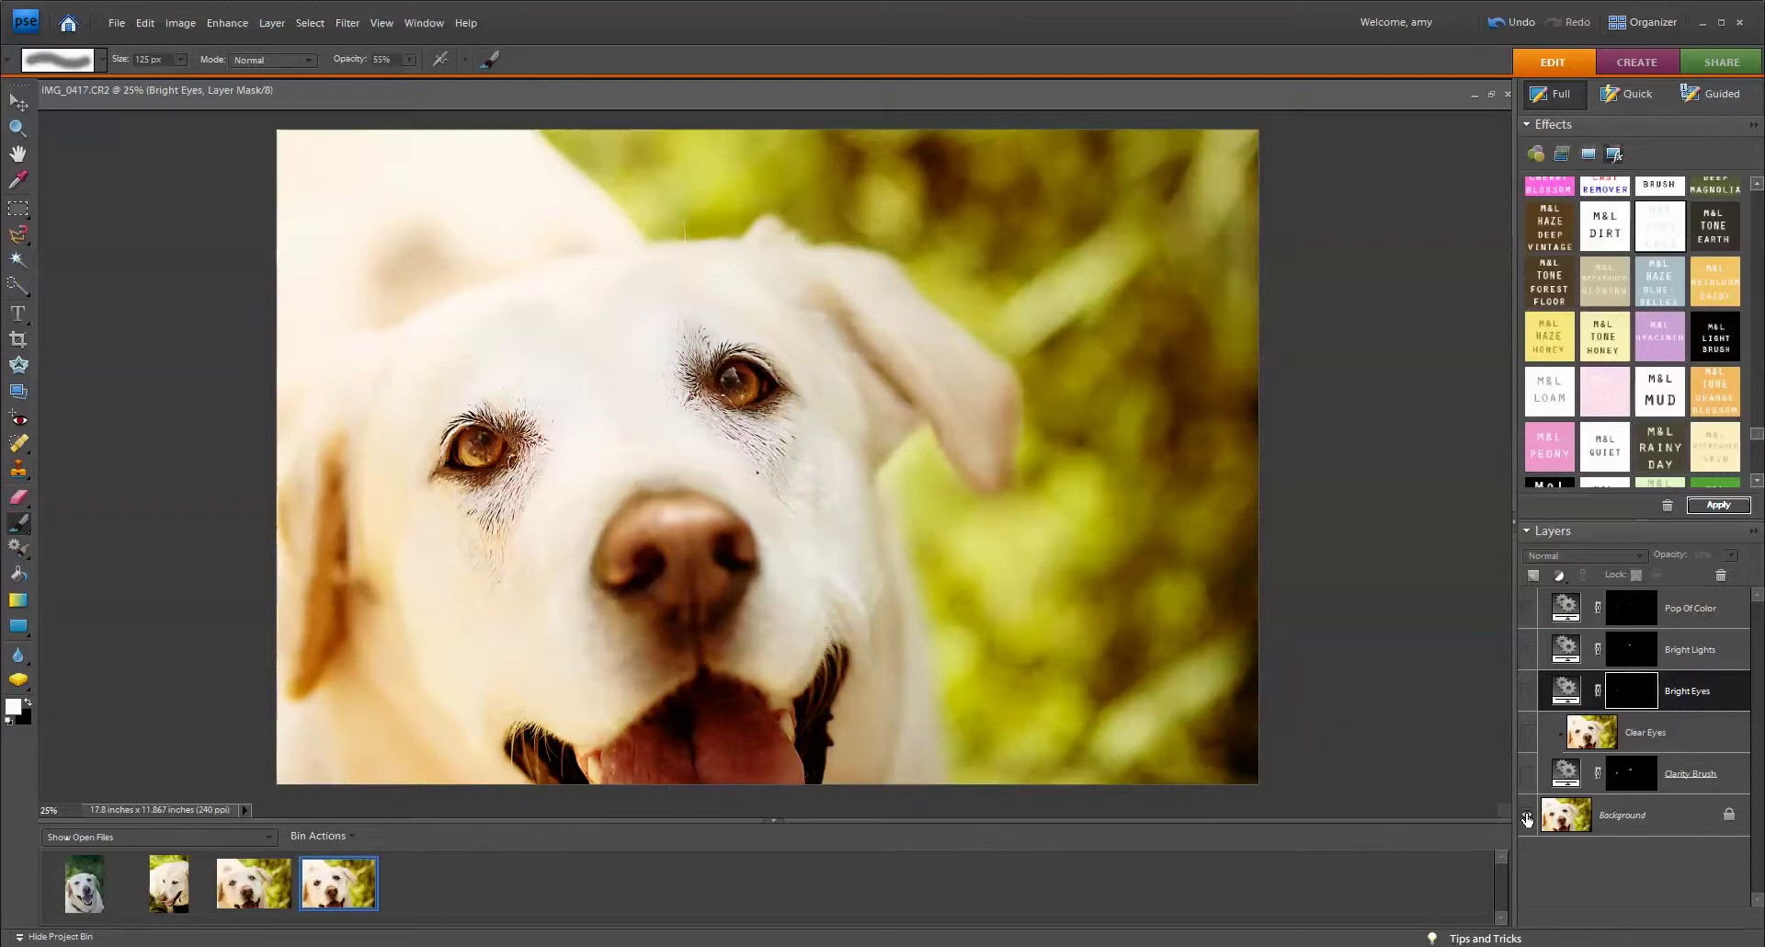
left_click(1528, 815, "alt")
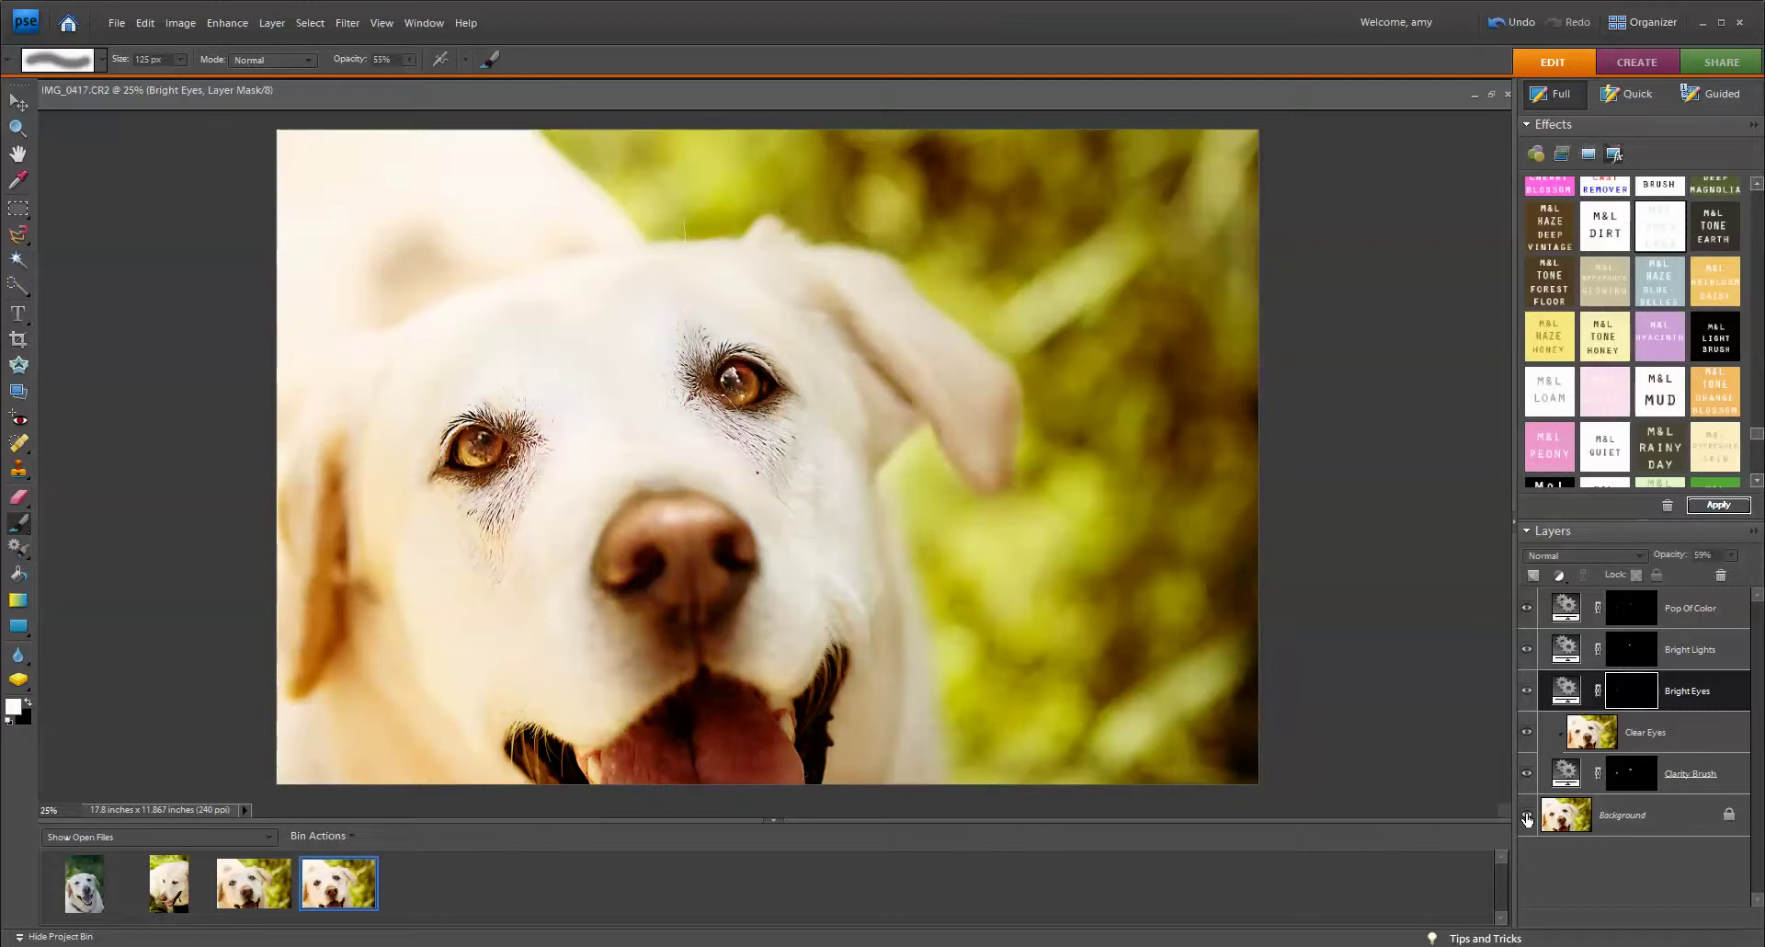